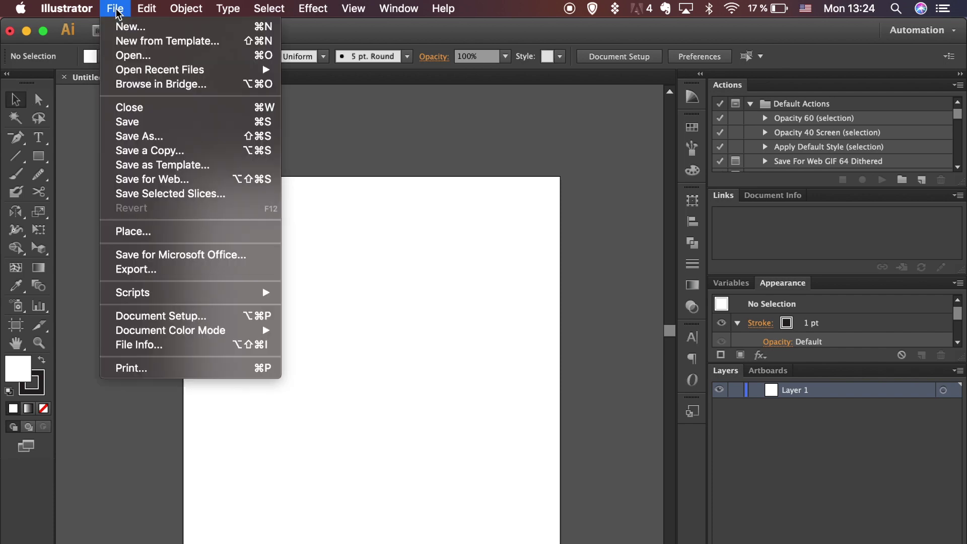
Place the sketch IMG_0712.jpg as a linked file and scale it down to roughly the artboard's size.
{"action": "left_click", "coordinate": [152, 230]}
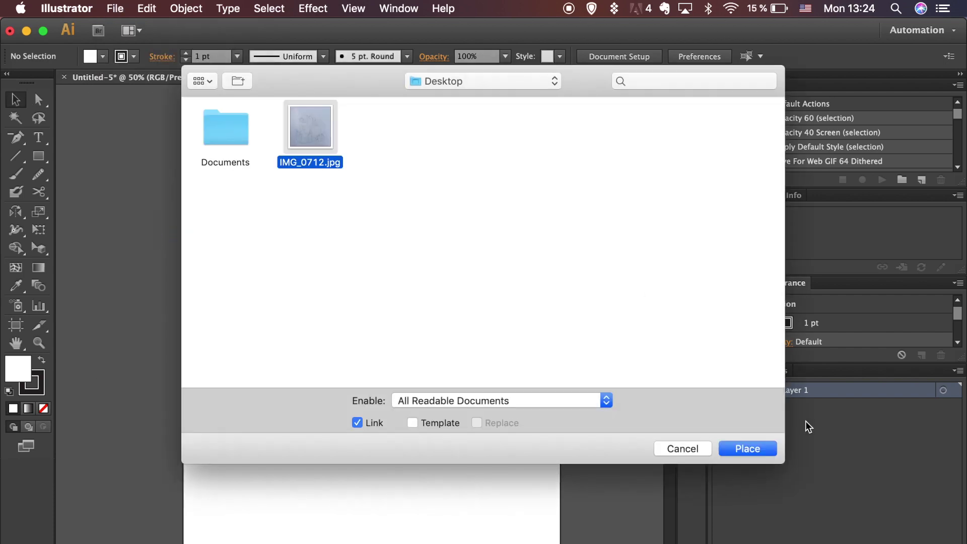
{"action": "left_click", "coordinate": [757, 452]}
{"action": "key", "text": "super+minus"}
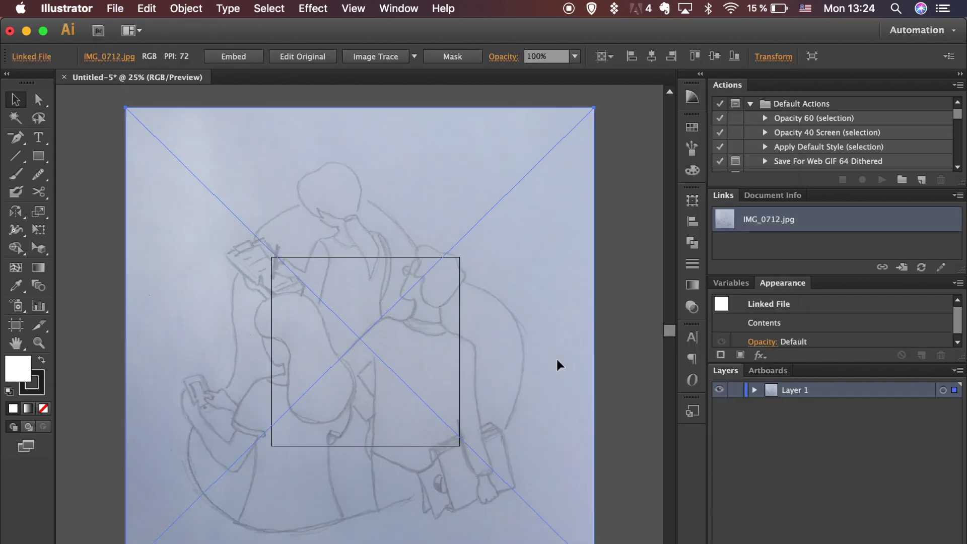
{"action": "left_click_drag", "start_coordinate": [594, 543], "coordinate": [456, 444]}
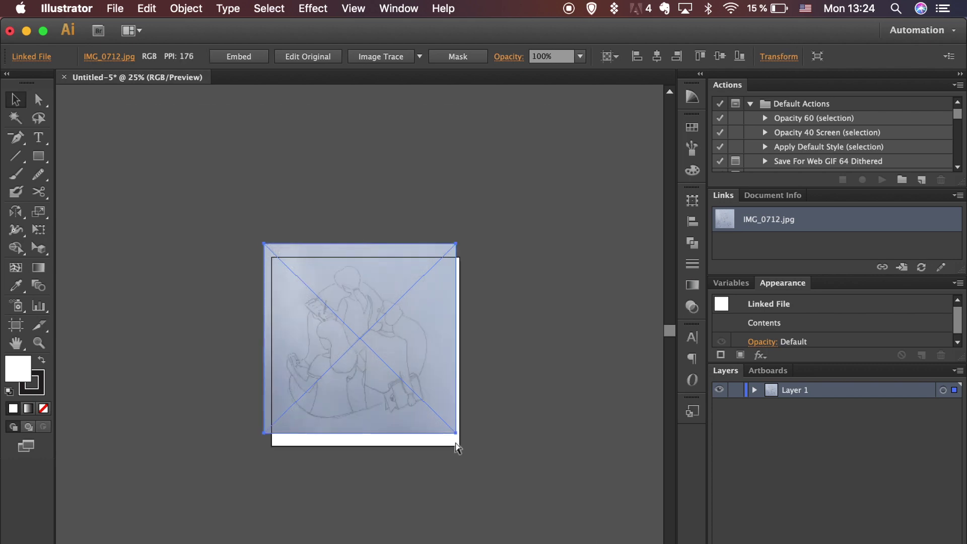
Center the sketch horizontally and vertically on the artboard and lock it in Layer 1.
{"action": "key", "text": "super+plus"}
{"action": "left_click", "coordinate": [658, 56]}
{"action": "left_click", "coordinate": [715, 56]}
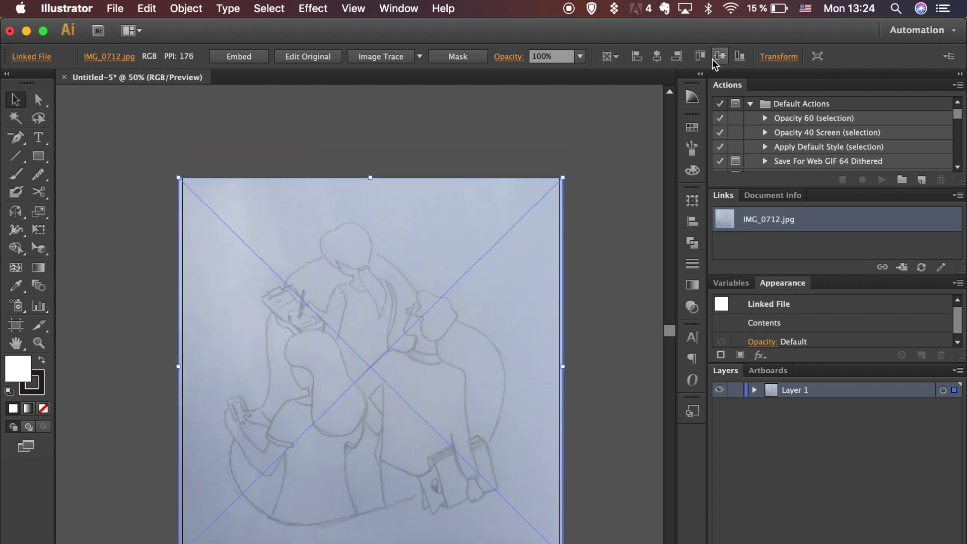
{"action": "left_click", "coordinate": [756, 390]}
{"action": "left_click", "coordinate": [742, 406]}
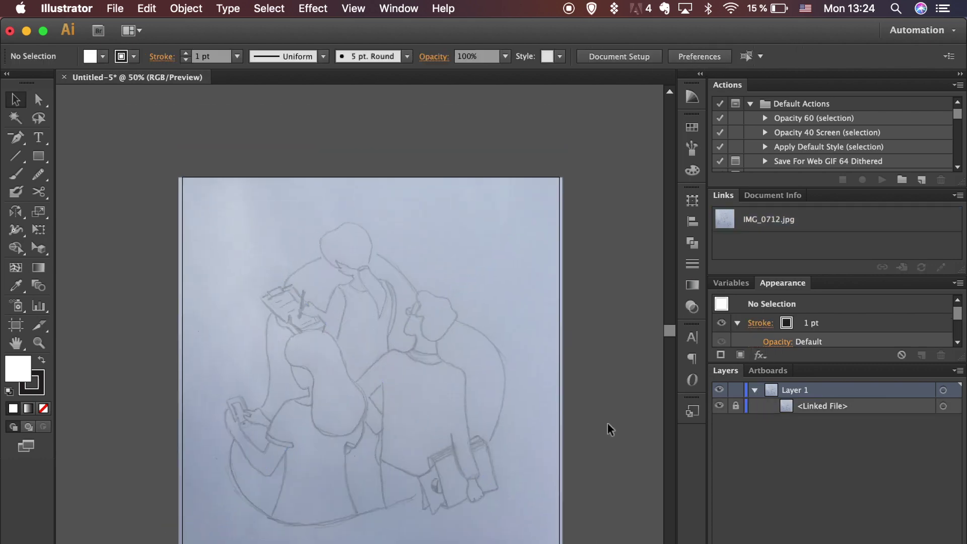
Choose the Pen tool with no fill and set the stroke color to ff0049.
{"action": "key", "text": "super+plus"}
{"action": "scroll", "coordinate": [607, 428], "scroll_direction": "down", "scroll_amount": 1}
{"action": "left_click_drag", "start_coordinate": [17, 136], "coordinate": [62, 141]}
{"action": "key", "text": "super+plus"}
{"action": "scroll", "coordinate": [270, 433], "scroll_direction": "down", "scroll_amount": 2}
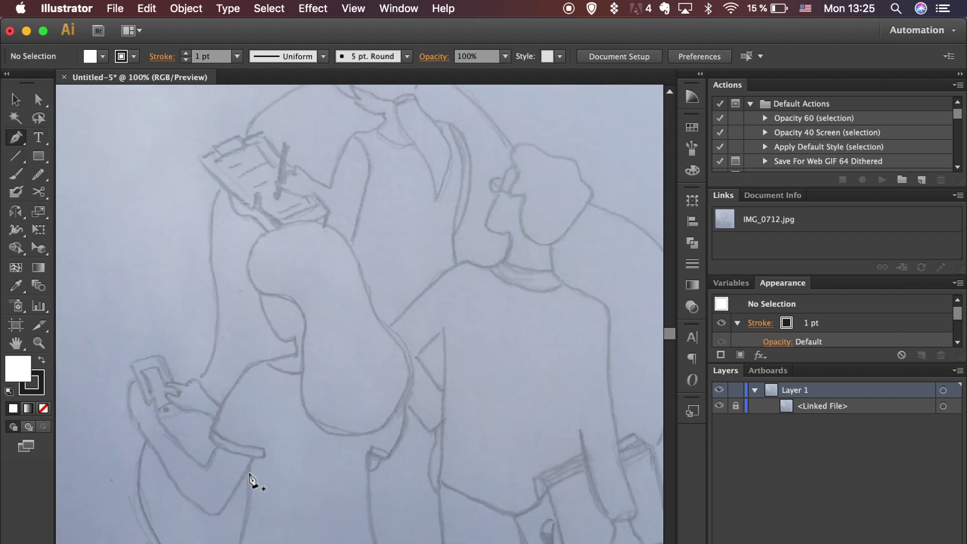
{"action": "scroll", "coordinate": [373, 432], "scroll_direction": "down", "scroll_amount": 2}
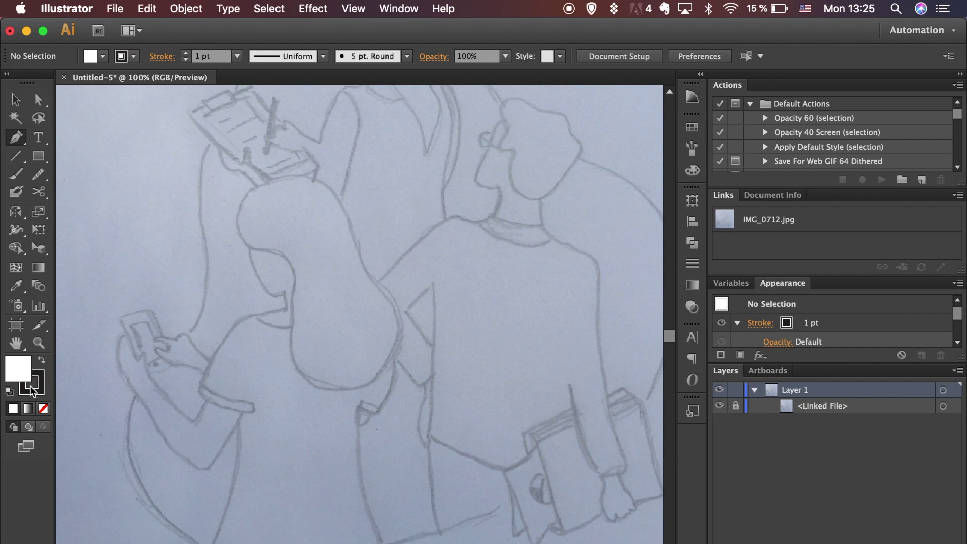
{"action": "double_click", "coordinate": [42, 392]}
{"action": "type", "text": "ff0049"}
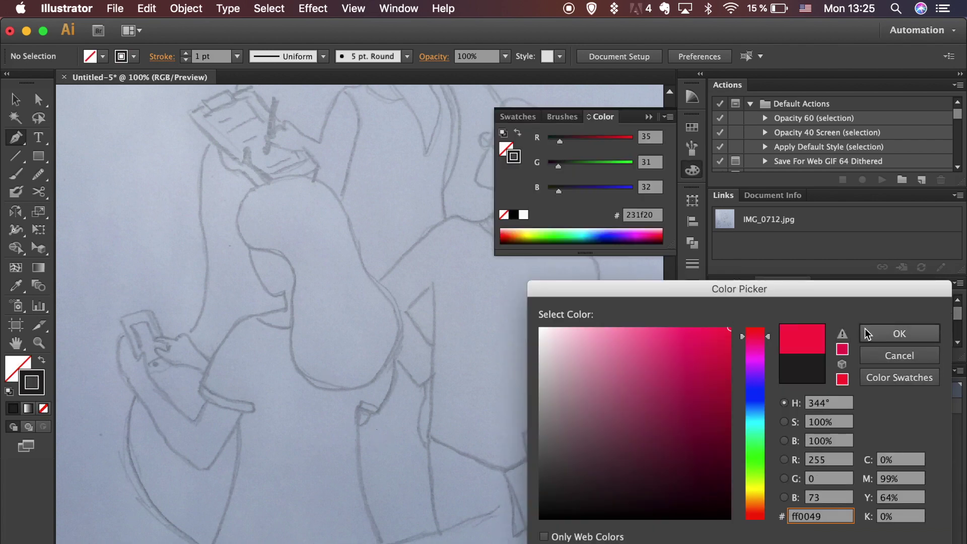
{"action": "key", "text": "Return"}
Start tracing the long-haired woman's body, from the hem up past the back sleeve and shoulder and across the head to the forehead.
{"action": "left_click", "coordinate": [381, 543]}
{"action": "left_click_drag", "start_coordinate": [358, 409], "coordinate": [361, 395]}
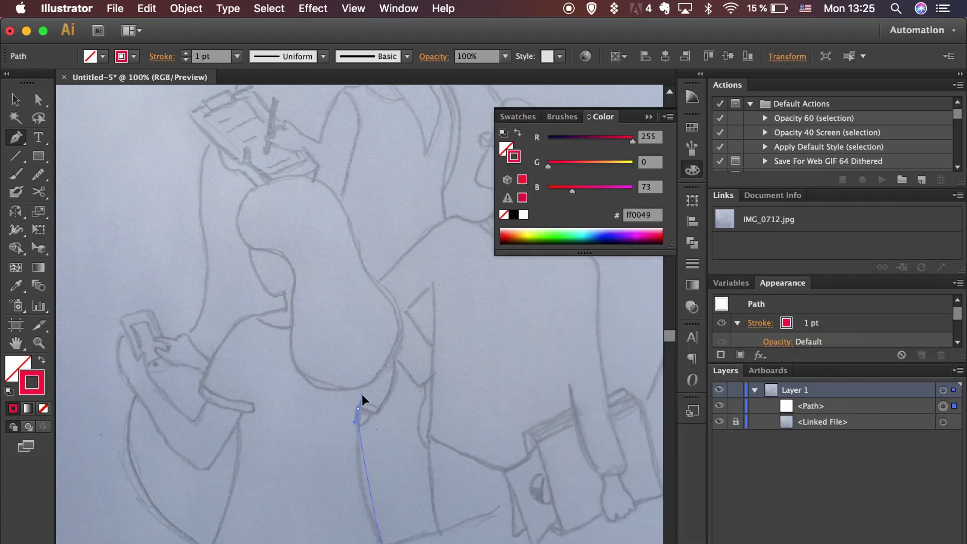
{"action": "left_click_drag", "start_coordinate": [370, 358], "coordinate": [370, 358]}
{"action": "left_click", "coordinate": [358, 409]}
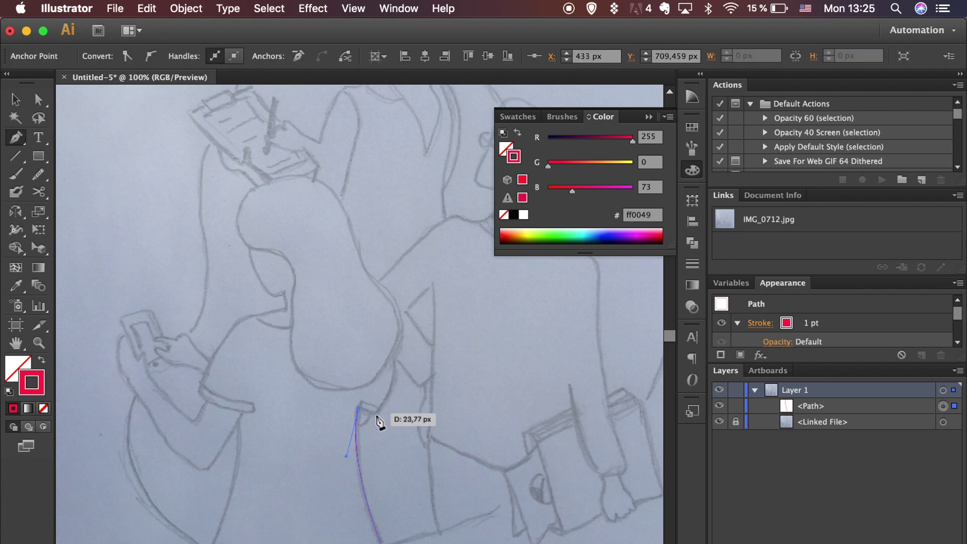
{"action": "left_click", "coordinate": [376, 414]}
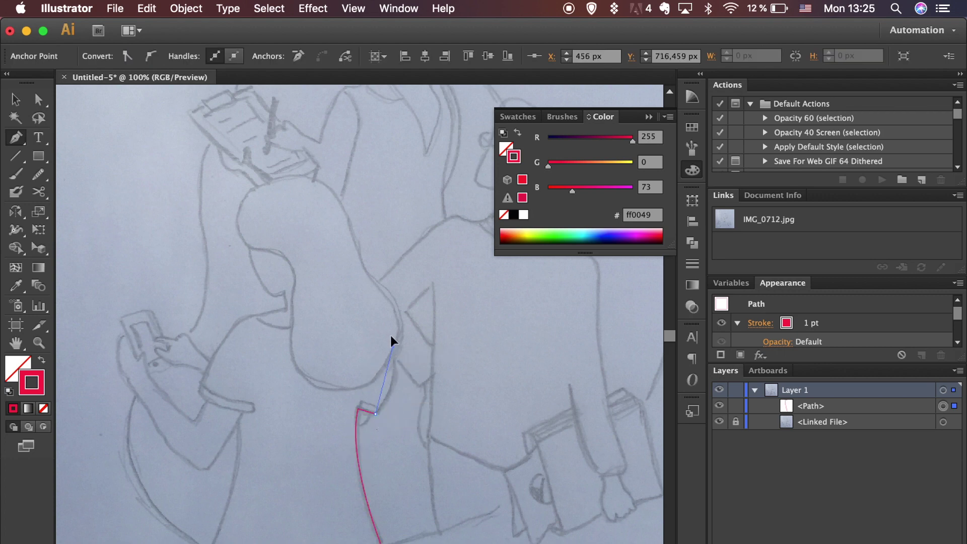
{"action": "left_click_drag", "start_coordinate": [382, 302], "coordinate": [383, 302]}
{"action": "left_click", "coordinate": [365, 300]}
{"action": "left_click", "coordinate": [322, 227]}
{"action": "left_click", "coordinate": [246, 227]}
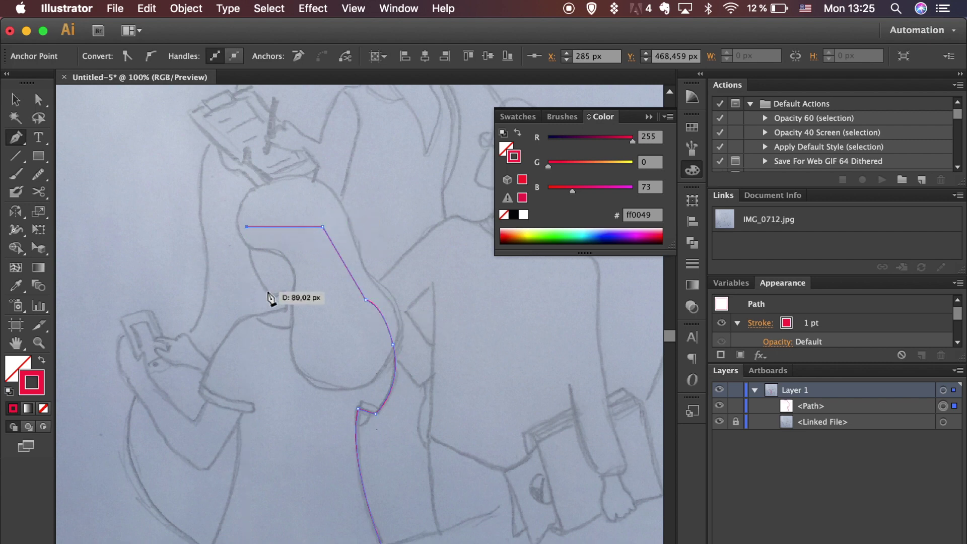
Continue the body path along the woman's face, chin, neck and front shoulder to the underside of the sleeve.
{"action": "left_click_drag", "start_coordinate": [253, 269], "coordinate": [260, 284]}
{"action": "left_click", "coordinate": [285, 291]}
{"action": "left_click_drag", "start_coordinate": [286, 293], "coordinate": [232, 330]}
{"action": "left_click_drag", "start_coordinate": [197, 393], "coordinate": [255, 413]}
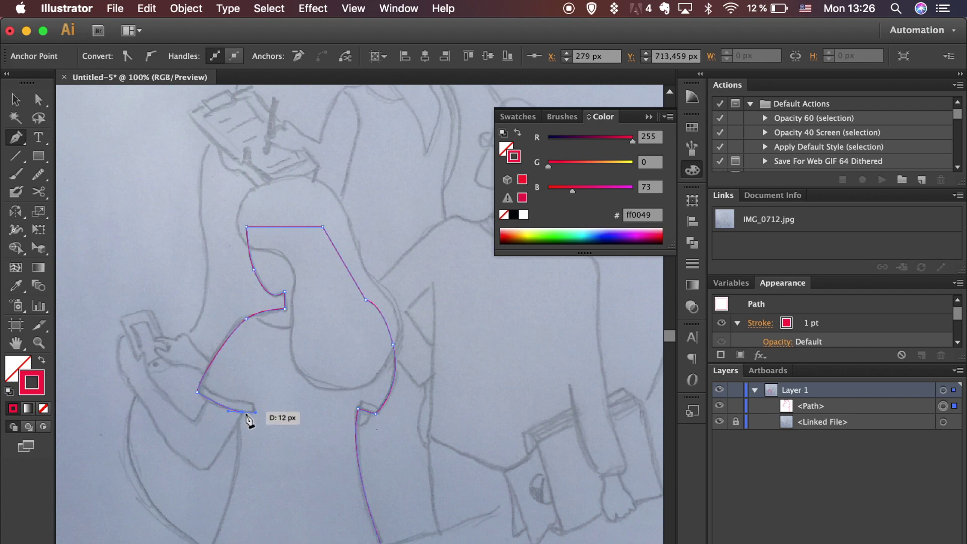
{"action": "left_click", "coordinate": [242, 412]}
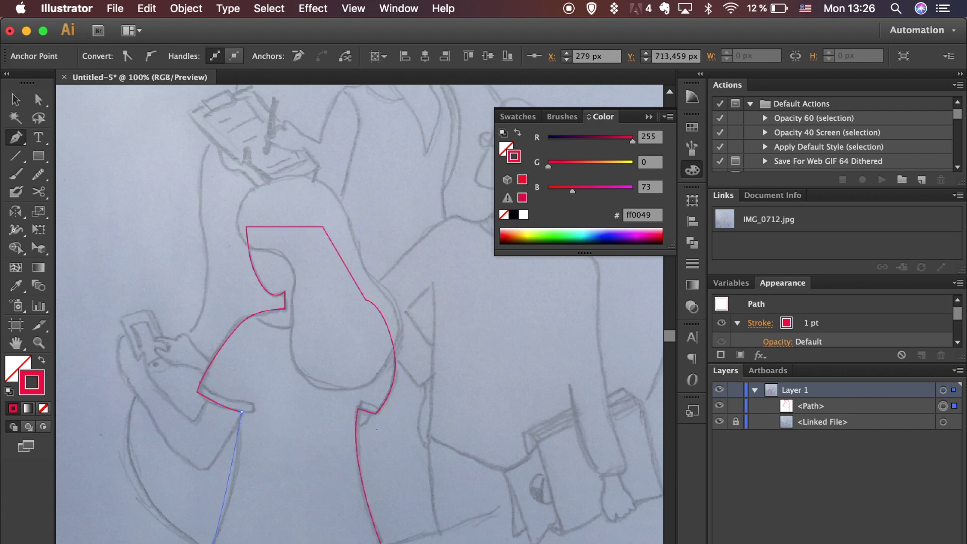
Trace the front side of the shirt down to the hem and close the body path along the bottom.
{"action": "scroll", "coordinate": [224, 536], "scroll_direction": "down", "scroll_amount": 3}
{"action": "left_click", "coordinate": [219, 494]}
{"action": "left_click", "coordinate": [279, 524]}
{"action": "left_click", "coordinate": [391, 503]}
{"action": "left_click", "coordinate": [392, 488]}
Draw an open curved neckline path across the woman's body from the front of the neck to beyond her back.
{"action": "key", "text": "v"}
{"action": "left_click", "coordinate": [323, 424]}
{"action": "scroll", "coordinate": [323, 424], "scroll_direction": "up", "scroll_amount": 2}
{"action": "scroll", "coordinate": [324, 424], "scroll_direction": "left", "scroll_amount": 2}
{"action": "key", "text": "p"}
{"action": "left_click", "coordinate": [262, 250]}
{"action": "left_click_drag", "start_coordinate": [354, 278], "coordinate": [436, 266]}
{"action": "left_click", "coordinate": [439, 257]}
Divide the body outline along the neckline curve with Pathfinder Divide.
{"action": "key", "text": "v"}
{"action": "left_click", "coordinate": [416, 313], "text": "shift"}
{"action": "left_click", "coordinate": [692, 242]}
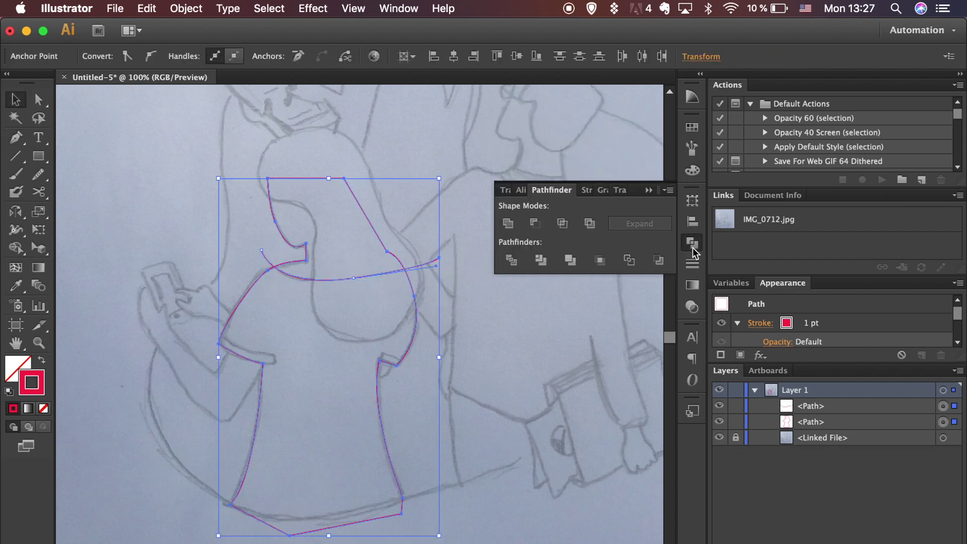
{"action": "left_click", "coordinate": [512, 260]}
{"action": "left_click", "coordinate": [470, 313]}
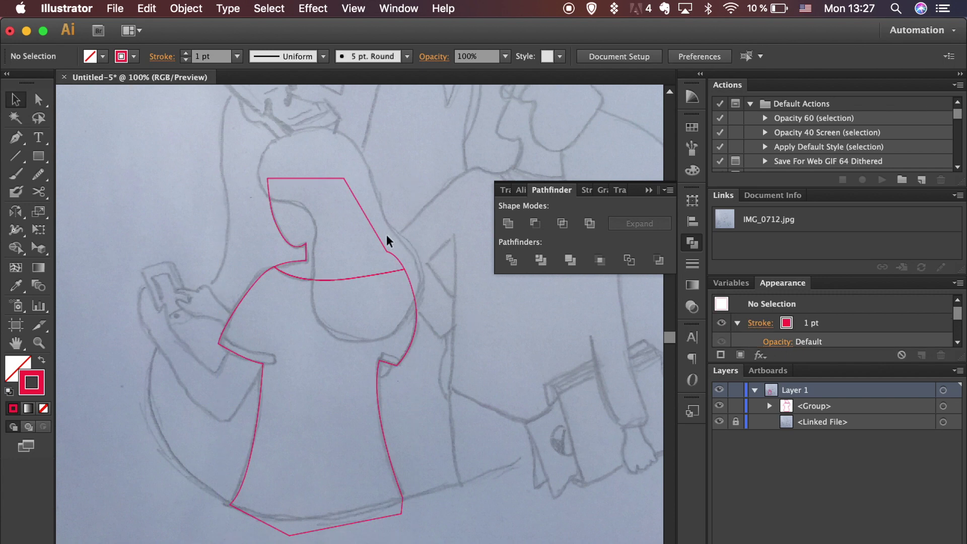
Ungroup the divided head and shirt shapes.
{"action": "left_click", "coordinate": [309, 178]}
{"action": "left_click", "coordinate": [187, 9]}
{"action": "left_click", "coordinate": [199, 80]}
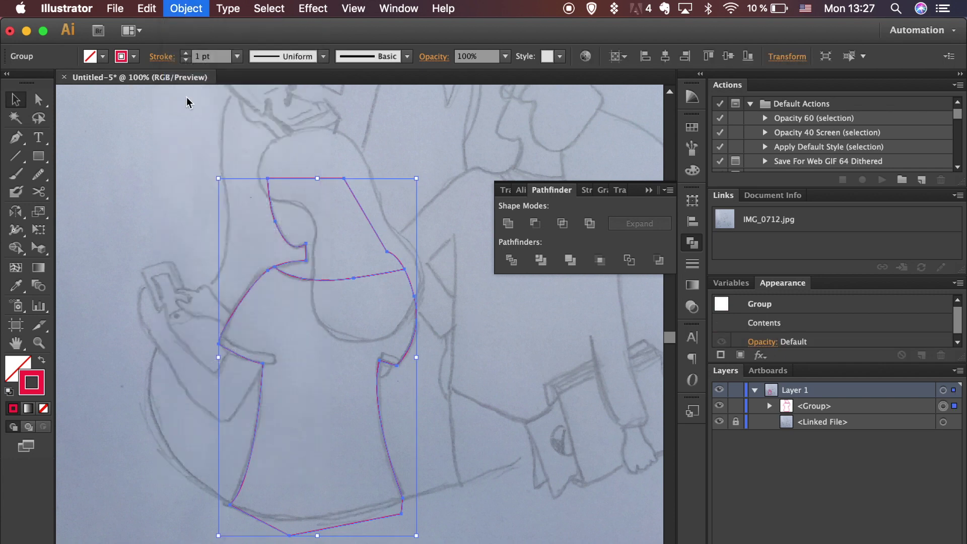
{"action": "left_click", "coordinate": [154, 164]}
Trace the woman's long hair as a closed curved path with the Pen tool.
{"action": "key", "text": "p"}
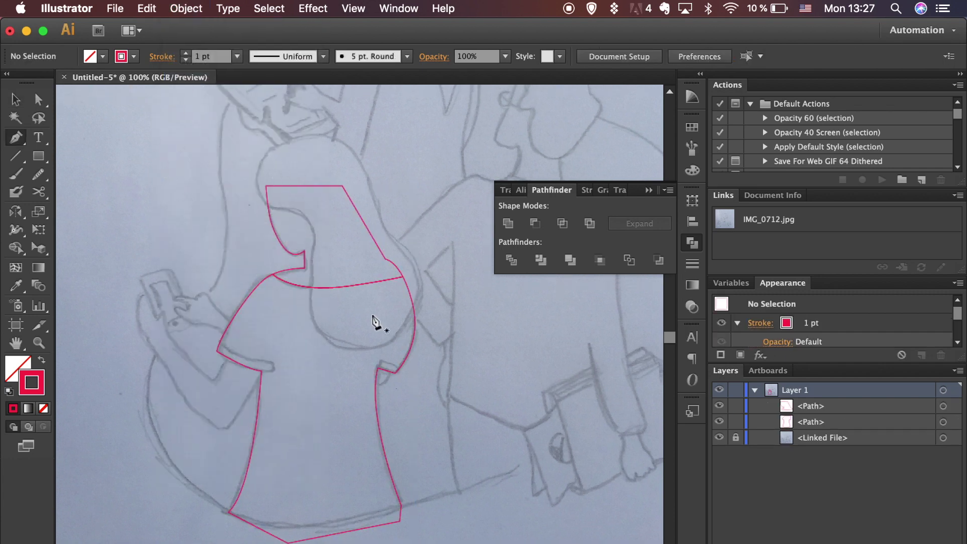
{"action": "left_click", "coordinate": [385, 346]}
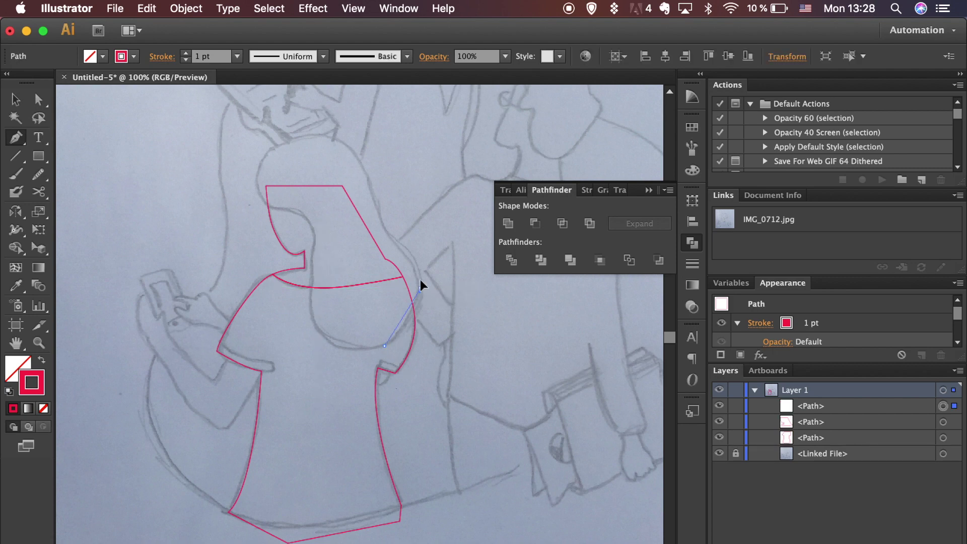
{"action": "left_click_drag", "start_coordinate": [417, 257], "coordinate": [415, 258]}
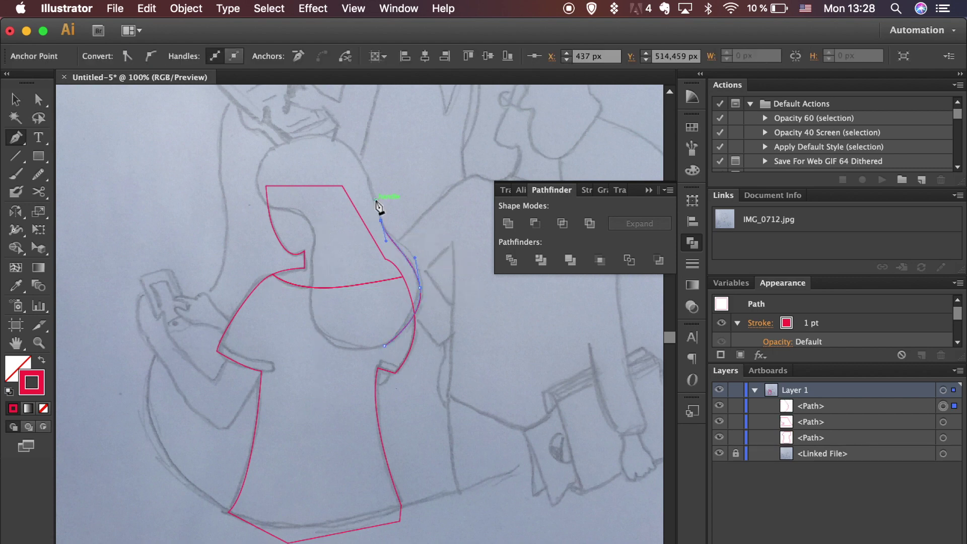
{"action": "left_click_drag", "start_coordinate": [301, 137], "coordinate": [245, 149]}
{"action": "left_click_drag", "start_coordinate": [266, 198], "coordinate": [314, 251]}
{"action": "mouse_move", "coordinate": [384, 346]}
{"action": "left_mouse_down"}
{"action": "mouse_move", "coordinate": [389, 360]}
{"action": "mouse_move", "coordinate": [398, 344]}
{"action": "mouse_move", "coordinate": [482, 319]}
{"action": "left_mouse_up"}
Adjust the curve handle at the lower end of the hair outline to follow the sketch.
{"action": "key", "text": "super"}
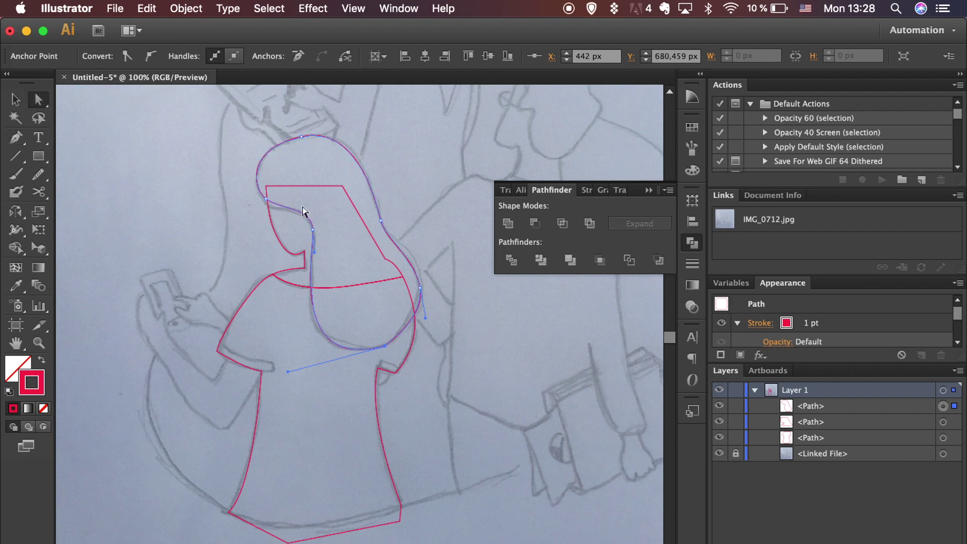
{"action": "mouse_move", "coordinate": [288, 371]}
{"action": "left_mouse_down"}
{"action": "mouse_move", "coordinate": [295, 389]}
{"action": "mouse_move", "coordinate": [279, 374]}
{"action": "left_mouse_up"}
{"action": "left_click", "coordinate": [357, 406]}
Trace the upper edge of the woman's phone-holding arm from the thumb past the elbow crease into the sleeve.
{"action": "scroll", "coordinate": [357, 406], "scroll_direction": "up", "scroll_amount": 2}
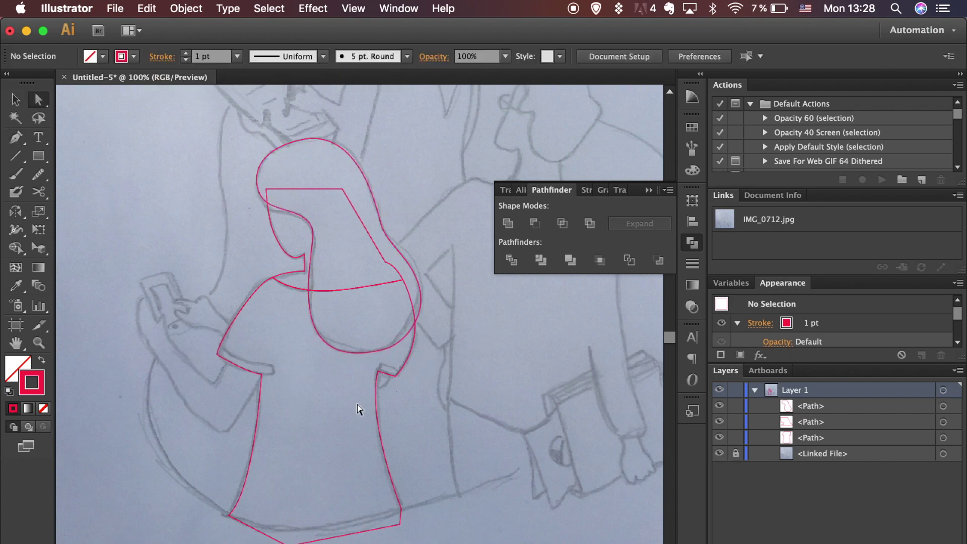
{"action": "scroll", "coordinate": [357, 409], "scroll_direction": "up", "scroll_amount": 1}
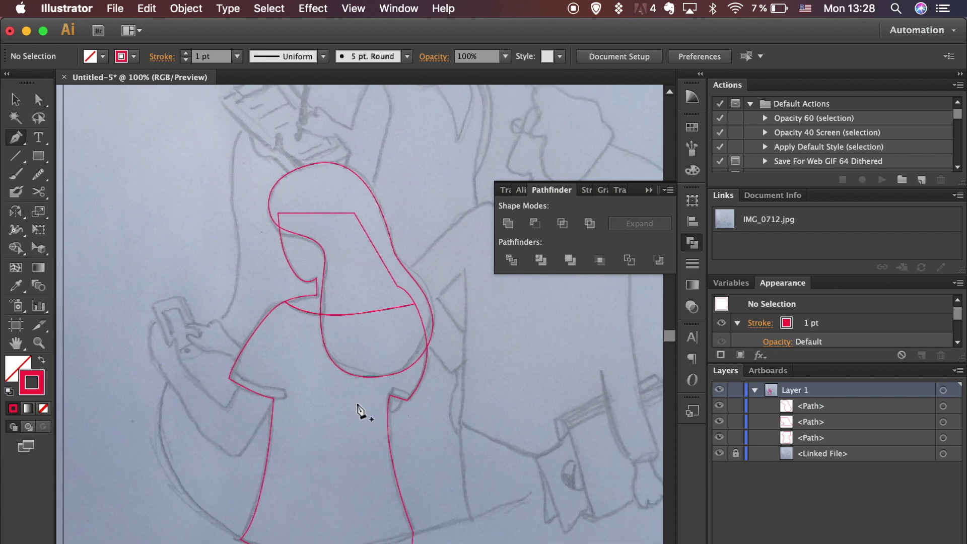
{"action": "key", "text": "p"}
{"action": "scroll", "coordinate": [360, 409], "scroll_direction": "down", "scroll_amount": 5}
{"action": "scroll", "coordinate": [360, 409], "scroll_direction": "left", "scroll_amount": 5}
{"action": "left_click_drag", "start_coordinate": [220, 289], "coordinate": [234, 306]}
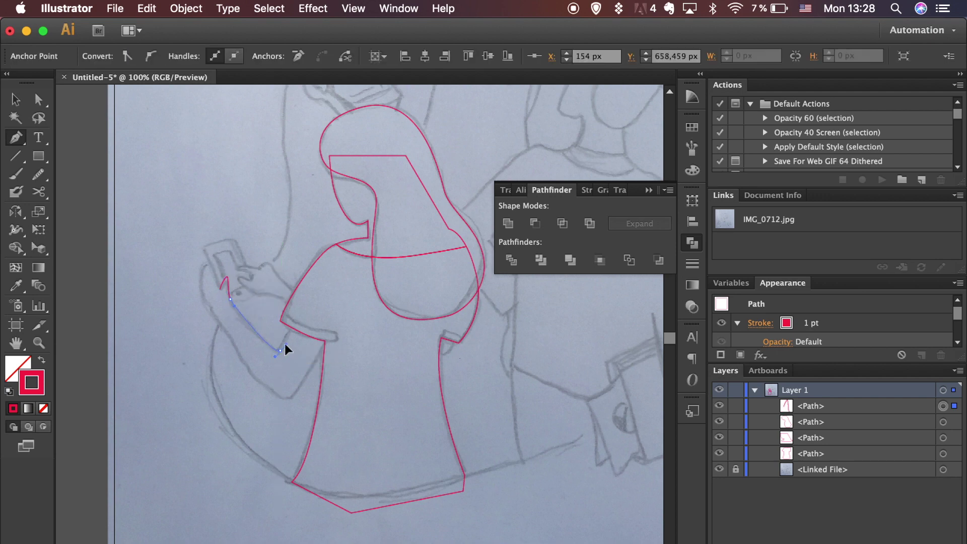
{"action": "left_click", "coordinate": [295, 313]}
{"action": "left_click", "coordinate": [329, 333]}
Trace the elbow, lower forearm edge and fingers of the phone-holding arm and close its path.
{"action": "mouse_move", "coordinate": [280, 397]}
{"action": "left_mouse_down"}
{"action": "mouse_move", "coordinate": [290, 404]}
{"action": "mouse_move", "coordinate": [265, 386]}
{"action": "left_mouse_up"}
{"action": "left_click_drag", "start_coordinate": [220, 314], "coordinate": [210, 305]}
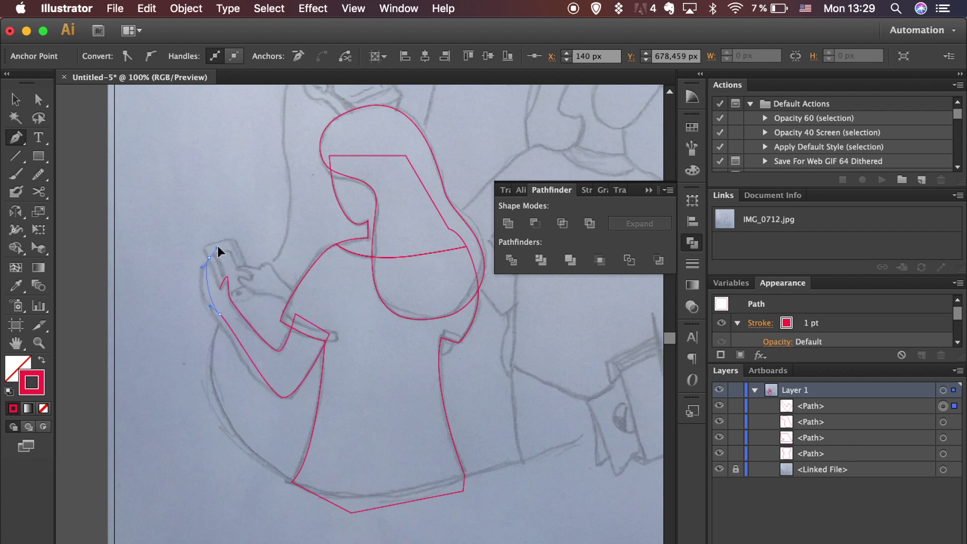
{"action": "left_click_drag", "start_coordinate": [225, 240], "coordinate": [224, 240]}
{"action": "left_click", "coordinate": [209, 258]}
{"action": "left_click", "coordinate": [220, 289]}
{"action": "left_click", "coordinate": [229, 407], "text": "super"}
Trace the lower edge of the woman's other forearm and begin outlining the thumb and finger touching the phone.
{"action": "scroll", "coordinate": [228, 406], "scroll_direction": "up", "scroll_amount": 3}
{"action": "key", "text": "super+plus"}
{"action": "key", "text": "super+plus"}
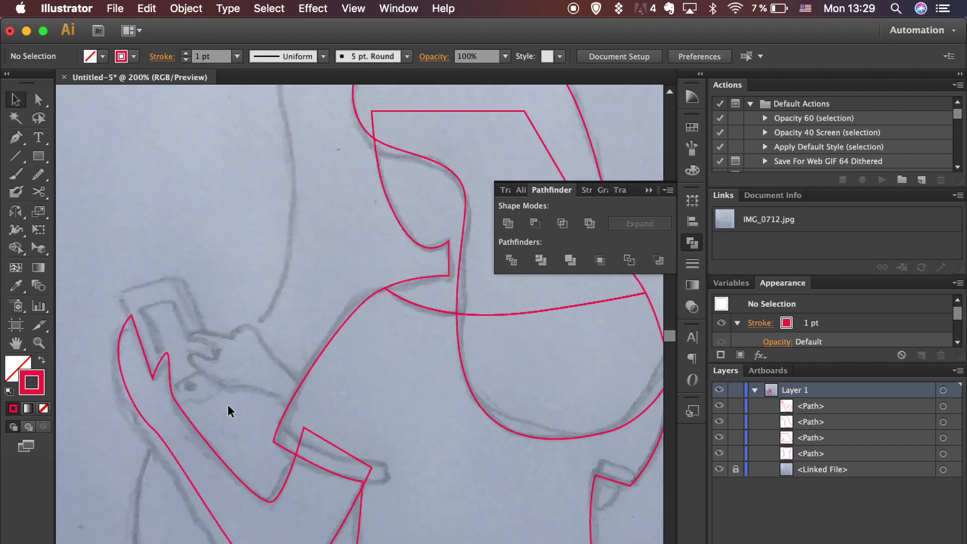
{"action": "scroll", "coordinate": [229, 406], "scroll_direction": "left", "scroll_amount": 3}
{"action": "left_click", "coordinate": [367, 422]}
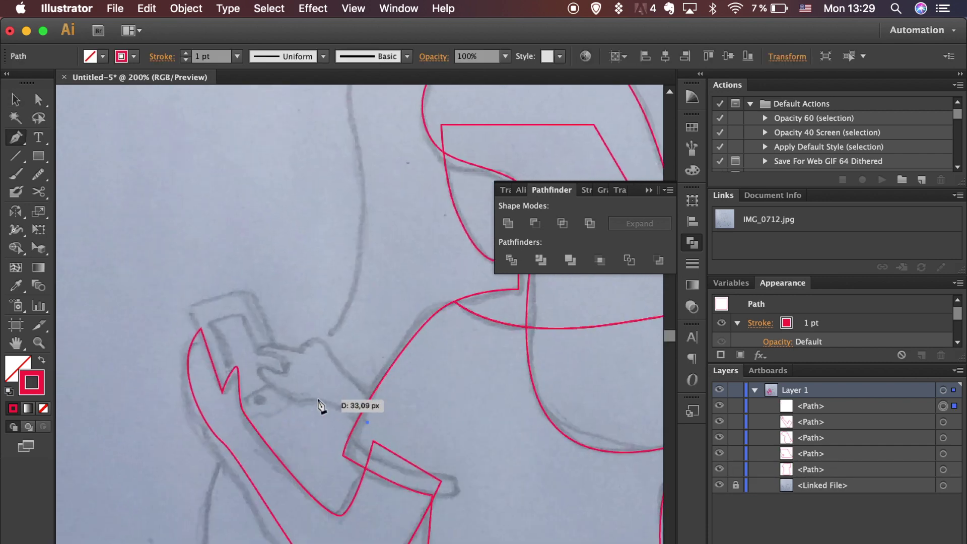
{"action": "left_click_drag", "start_coordinate": [287, 390], "coordinate": [292, 394]}
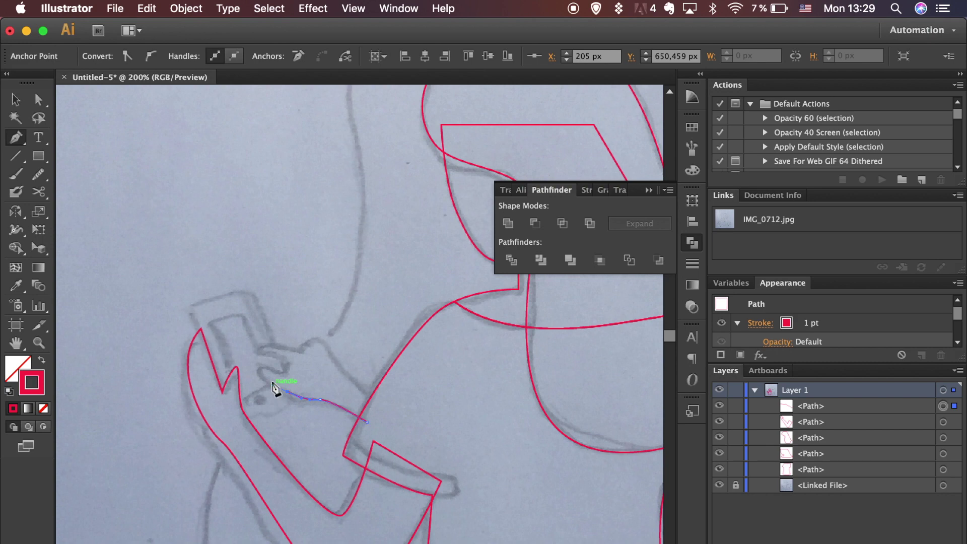
{"action": "left_click_drag", "start_coordinate": [282, 371], "coordinate": [260, 344]}
{"action": "left_click", "coordinate": [297, 347]}
Outline the remaining finger, knuckles and upper forearm edge of the hand touching the phone and close its path.
{"action": "key", "text": "super+equal"}
{"action": "key", "text": "super+equal"}
{"action": "key", "text": "super+equal"}
{"action": "scroll", "coordinate": [317, 352], "scroll_direction": "left", "scroll_amount": 3}
{"action": "mouse_move", "coordinate": [259, 357]}
{"action": "left_mouse_down"}
{"action": "mouse_move", "coordinate": [327, 374]}
{"action": "mouse_move", "coordinate": [327, 383]}
{"action": "left_mouse_up"}
{"action": "left_click_drag", "start_coordinate": [457, 520], "coordinate": [496, 536]}
{"action": "scroll", "coordinate": [460, 511], "scroll_direction": "down", "scroll_amount": 3}
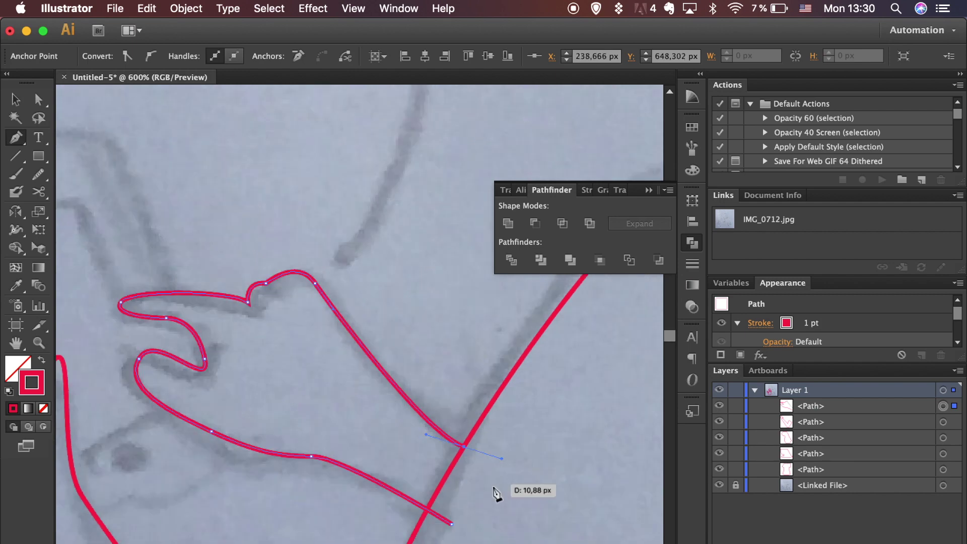
{"action": "left_click", "coordinate": [454, 520]}
Fine-tune the curve of the hand touching the phone with the Direct Selection tool.
{"action": "key", "text": "super+plus"}
{"action": "key", "text": "super+plus"}
{"action": "key", "text": "super+plus"}
{"action": "key", "text": "a"}
{"action": "left_click_drag", "start_coordinate": [343, 465], "coordinate": [360, 468]}
{"action": "left_click", "coordinate": [347, 431]}
Convert the corner anchor between thumb and fingers of the phone-holding hand to smooth and adjust its handle.
{"action": "scroll", "coordinate": [348, 431], "scroll_direction": "down", "scroll_amount": 6}
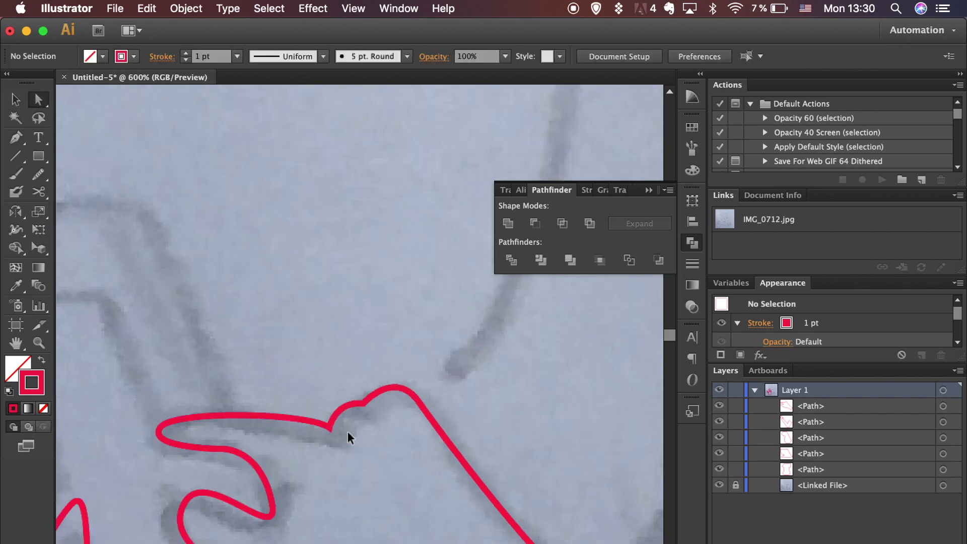
{"action": "scroll", "coordinate": [348, 433], "scroll_direction": "up", "scroll_amount": 2}
{"action": "key", "text": "super+plus"}
{"action": "key", "text": "super+plus"}
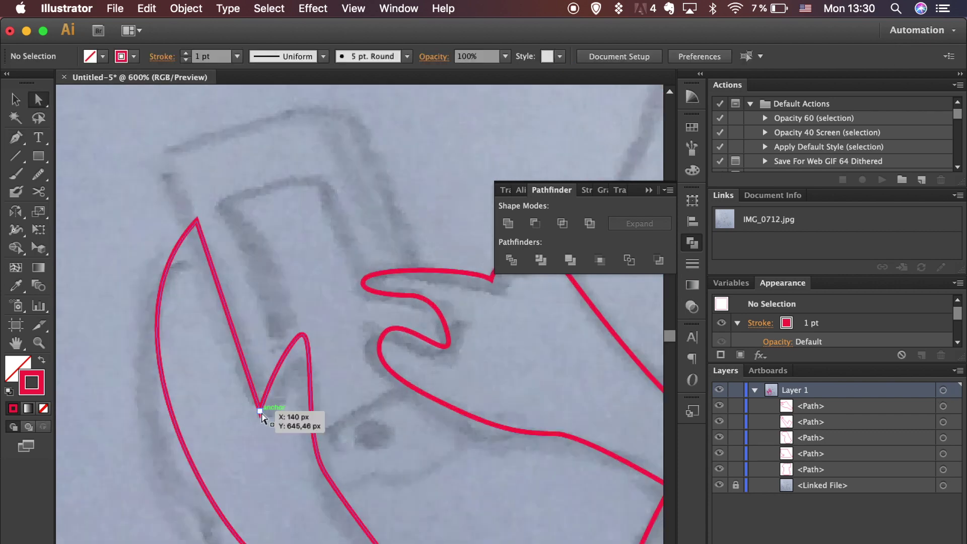
{"action": "left_click", "coordinate": [260, 410]}
{"action": "left_click", "coordinate": [150, 56]}
{"action": "left_click_drag", "start_coordinate": [213, 412], "coordinate": [248, 395]}
{"action": "left_click", "coordinate": [373, 429]}
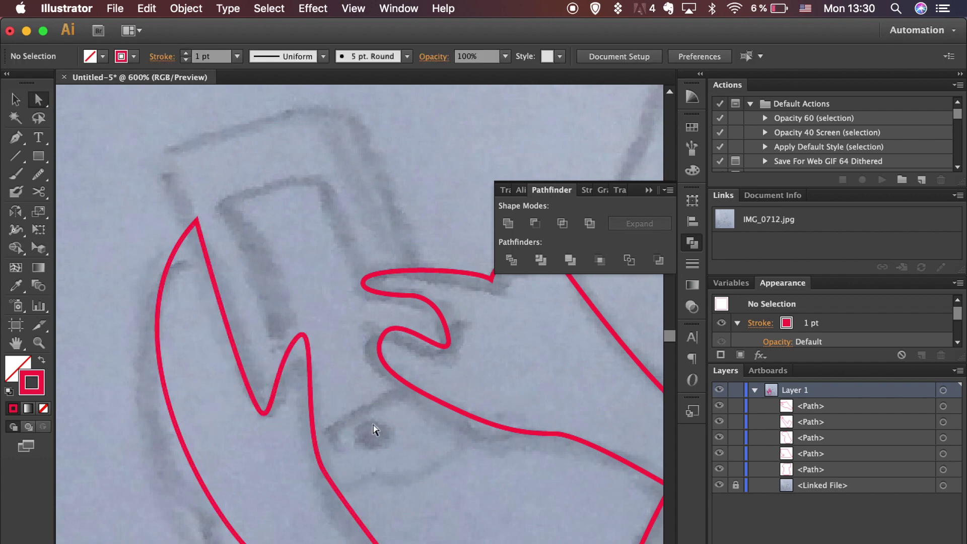
Remove the stroke from the woman's shirt and fill it with the dark navy swatch.
{"action": "scroll", "coordinate": [373, 429], "scroll_direction": "down", "scroll_amount": 6}
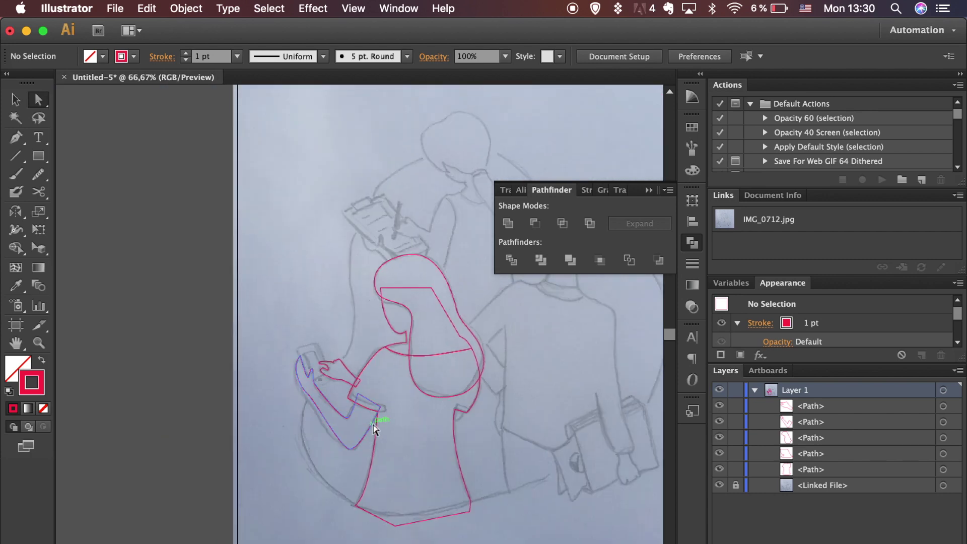
{"action": "scroll", "coordinate": [373, 427], "scroll_direction": "right", "scroll_amount": 3}
{"action": "key", "text": "v"}
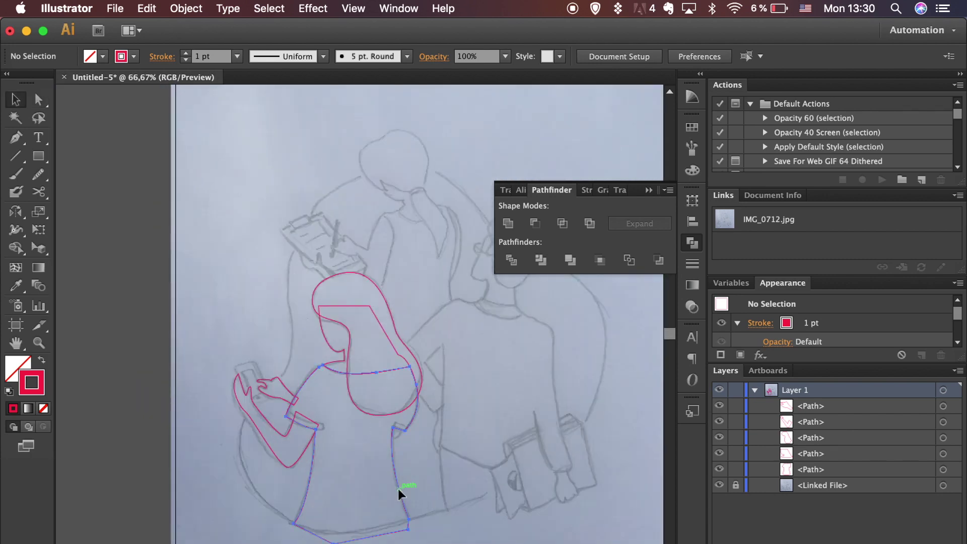
{"action": "left_click", "coordinate": [398, 489]}
{"action": "left_click", "coordinate": [692, 128]}
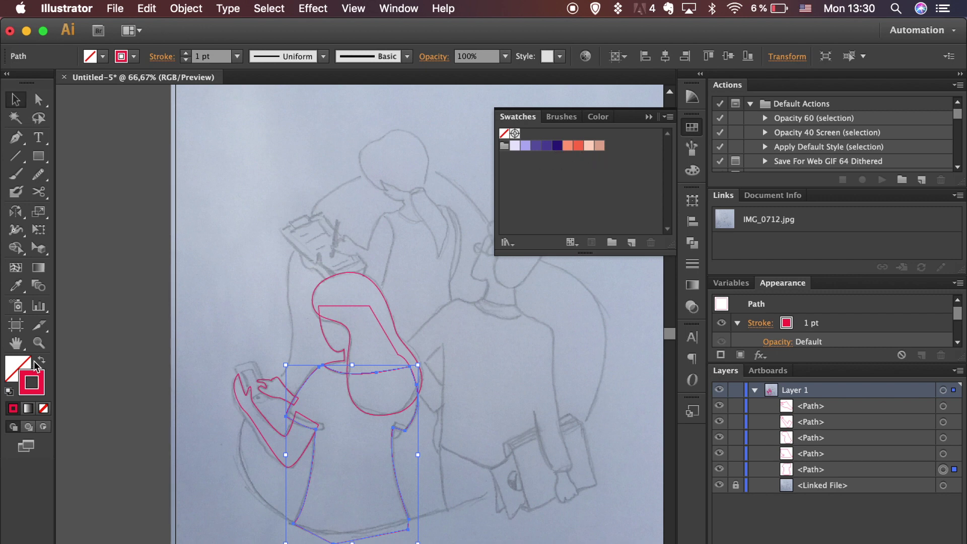
{"action": "left_click", "coordinate": [42, 360]}
{"action": "left_click", "coordinate": [26, 369]}
{"action": "left_click", "coordinate": [692, 128]}
{"action": "left_click", "coordinate": [557, 146]}
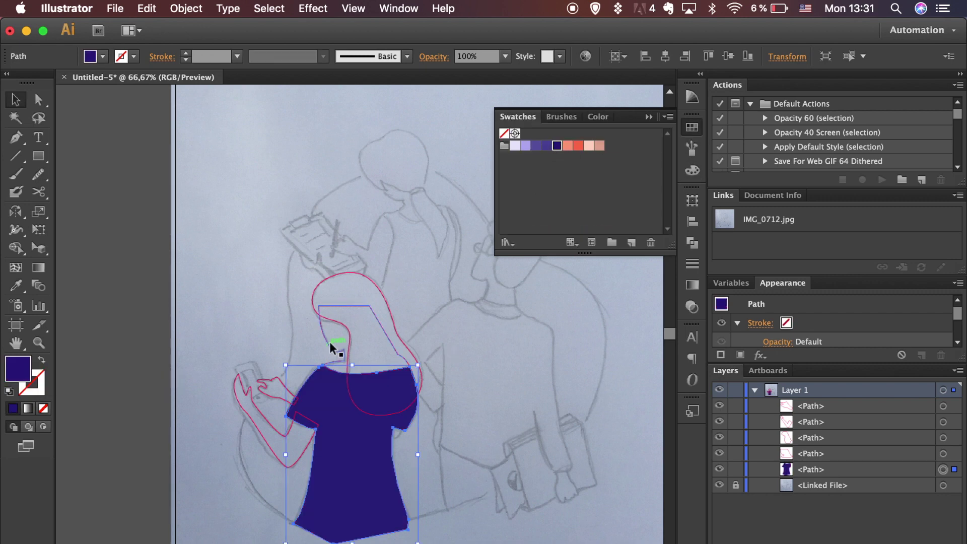
Swap stroke for fill on the woman's face and hair, coloring the face tan and the hair medium purple.
{"action": "left_click", "coordinate": [329, 341]}
{"action": "left_click", "coordinate": [42, 360]}
{"action": "left_click", "coordinate": [600, 146]}
{"action": "left_click", "coordinate": [366, 284]}
{"action": "left_click", "coordinate": [42, 359]}
{"action": "left_click", "coordinate": [536, 146]}
{"action": "left_click", "coordinate": [279, 298]}
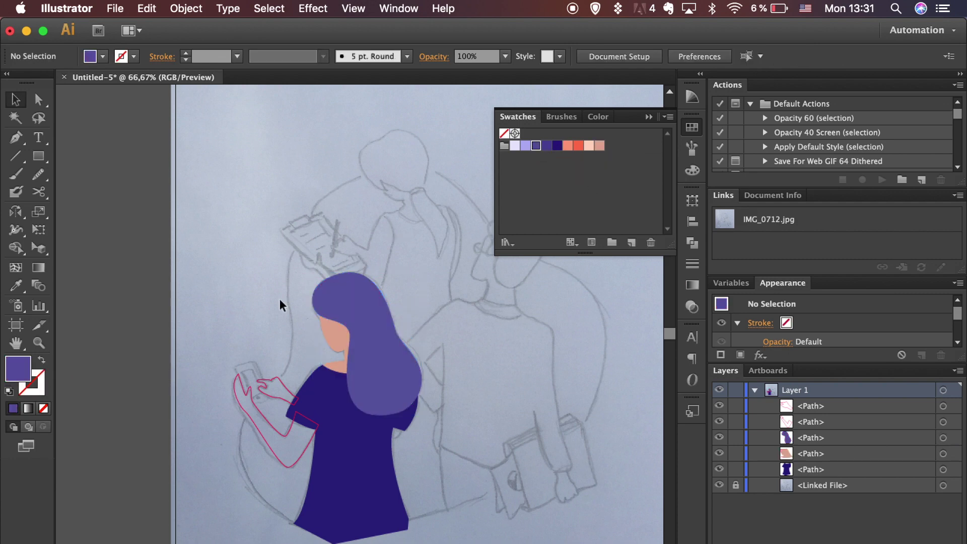
Fill both of the woman's forearms with the skin color sampled from her face.
{"action": "left_click", "coordinate": [280, 392]}
{"action": "left_click", "coordinate": [279, 433], "text": "shift"}
{"action": "key", "text": "i"}
{"action": "left_click", "coordinate": [332, 337]}
{"action": "key", "text": "v"}
{"action": "left_click", "coordinate": [165, 355]}
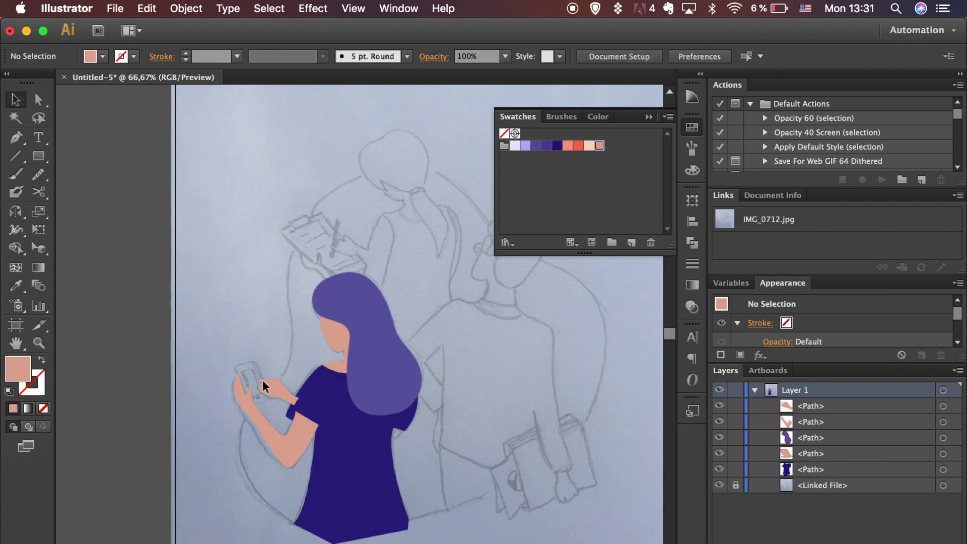
Bring the shirt in front of the arms and neck, and the hair in front of the shirt.
{"action": "left_click", "coordinate": [319, 403]}
{"action": "key", "text": "super+]"}
{"action": "key", "text": "super+]"}
{"action": "key", "text": "super+]"}
{"action": "key", "text": "super+]"}
{"action": "left_click", "coordinate": [373, 348]}
{"action": "key", "text": "super+]"}
{"action": "key", "text": "super+]"}
{"action": "key", "text": "super+]"}
{"action": "left_click", "coordinate": [436, 447]}
Draw a small closed shape with the Pen tool for the woman's other upper arm, below the far sleeve.
{"action": "scroll", "coordinate": [437, 459], "scroll_direction": "down", "scroll_amount": 2}
{"action": "scroll", "coordinate": [436, 459], "scroll_direction": "down", "scroll_amount": 1}
{"action": "key", "text": "super+="}
{"action": "key", "text": "super+="}
{"action": "key", "text": "super+="}
{"action": "scroll", "coordinate": [436, 460], "scroll_direction": "down", "scroll_amount": 3}
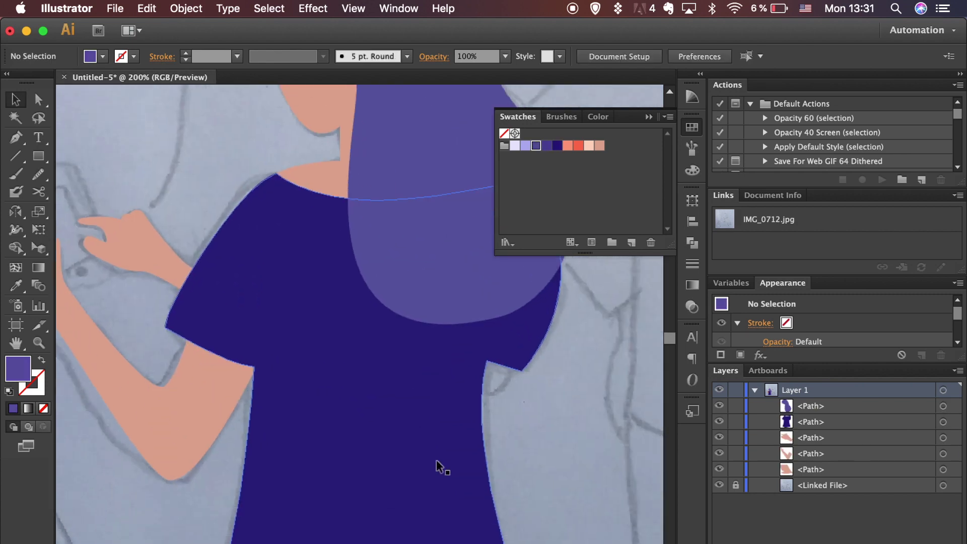
{"action": "key", "text": "p"}
{"action": "left_click", "coordinate": [524, 355]}
{"action": "left_click_drag", "start_coordinate": [474, 427], "coordinate": [458, 429]}
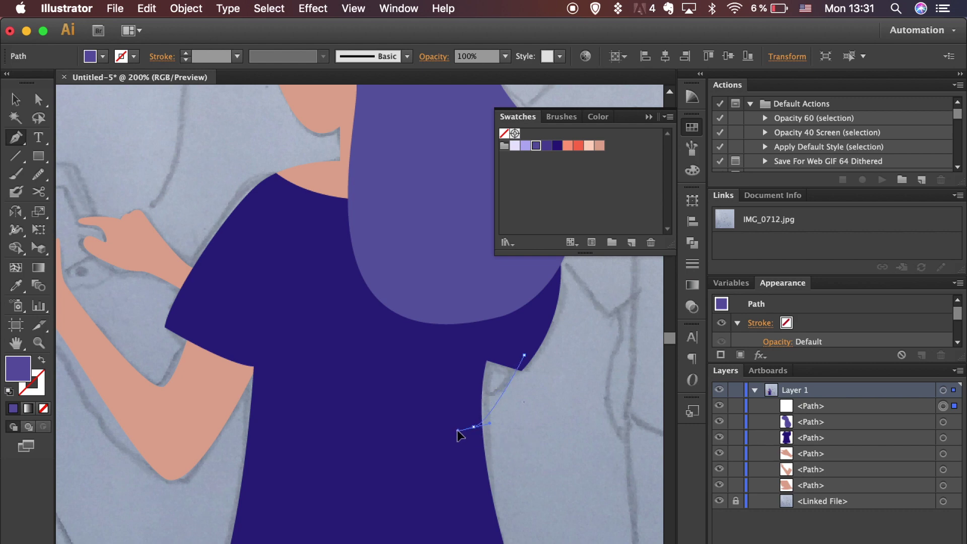
{"action": "left_click", "coordinate": [456, 340]}
{"action": "left_click", "coordinate": [524, 355]}
Color the new upper arm shape with the skin tone sampled from the forearm and send it behind the shirt.
{"action": "key", "text": "i"}
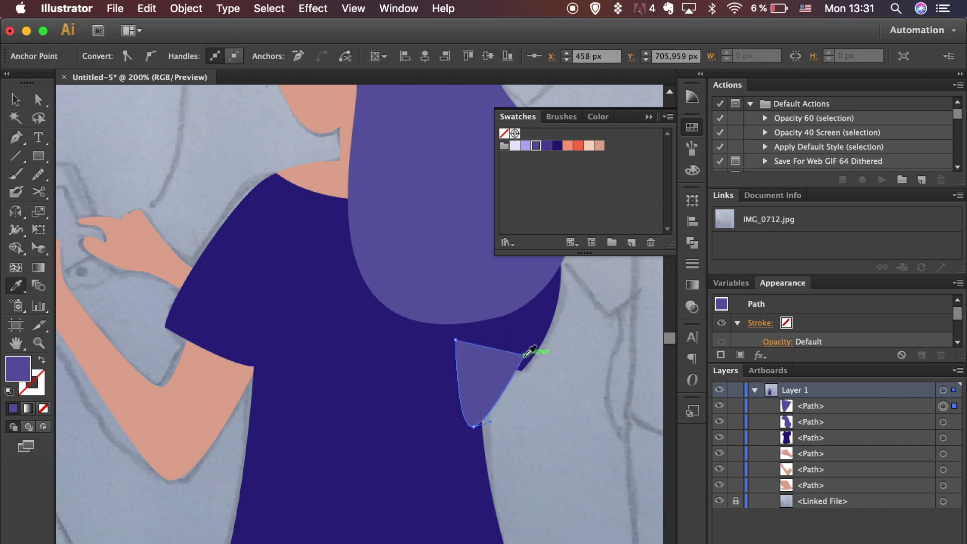
{"action": "left_click", "coordinate": [222, 389]}
{"action": "key", "text": "v"}
{"action": "key", "text": "super+bracketleft"}
{"action": "key", "text": "super+bracketleft"}
{"action": "left_click", "coordinate": [555, 466]}
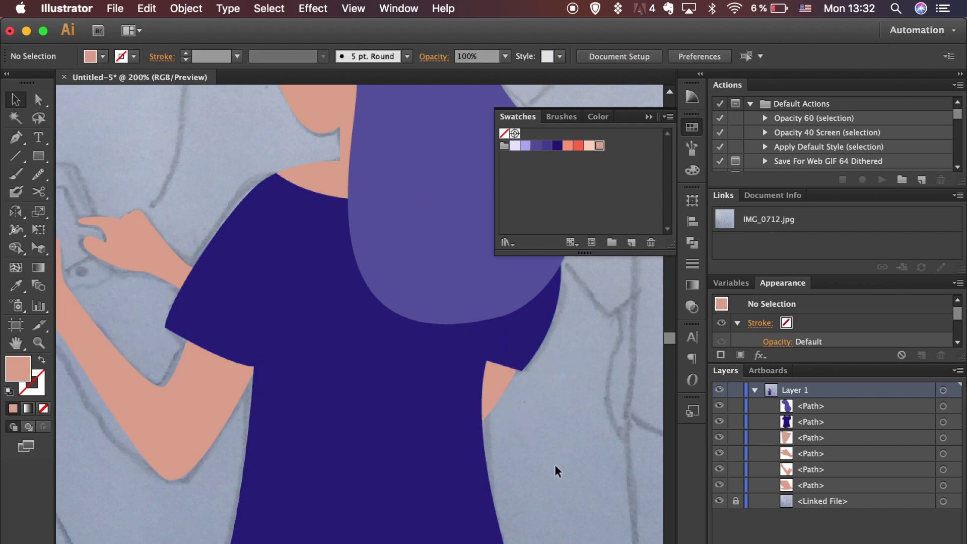
Bring the phone-holding arm to the front and adjust its upper corner anchors over the sleeve.
{"action": "scroll", "coordinate": [555, 464], "scroll_direction": "up", "scroll_amount": 3}
{"action": "scroll", "coordinate": [555, 464], "scroll_direction": "left", "scroll_amount": 5}
{"action": "key", "text": "p"}
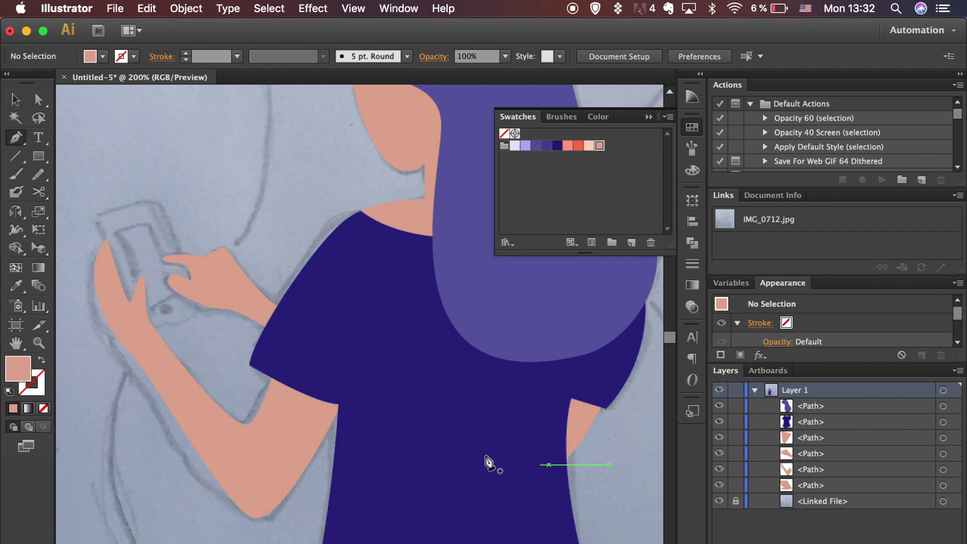
{"action": "key", "text": "a"}
{"action": "key", "text": "shift+x"}
{"action": "left_click", "coordinate": [248, 351]}
{"action": "key", "text": "super+shift+bracketright"}
{"action": "left_click_drag", "start_coordinate": [351, 391], "coordinate": [348, 398]}
{"action": "left_click_drag", "start_coordinate": [279, 350], "coordinate": [279, 366]}
{"action": "left_click", "coordinate": [234, 384]}
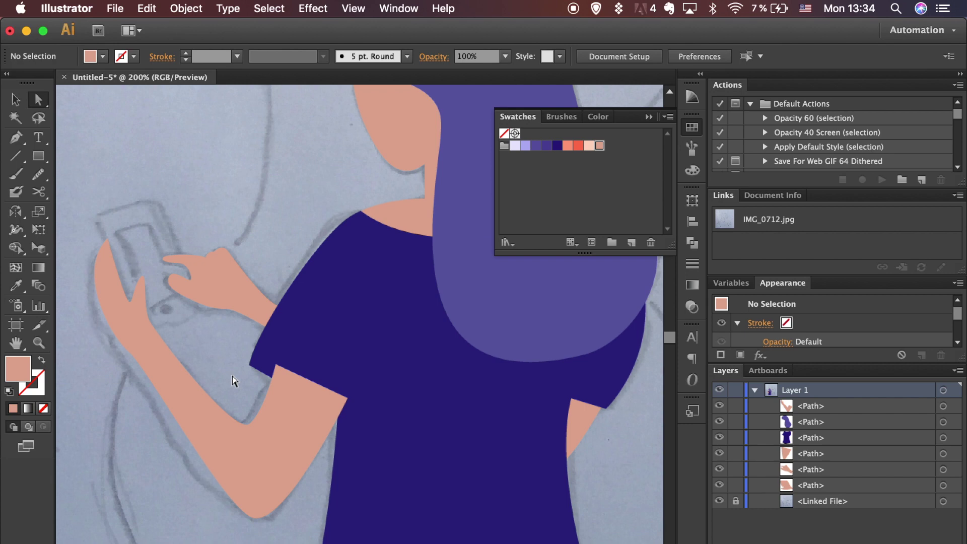
{"action": "left_click_drag", "start_coordinate": [349, 400], "coordinate": [352, 403]}
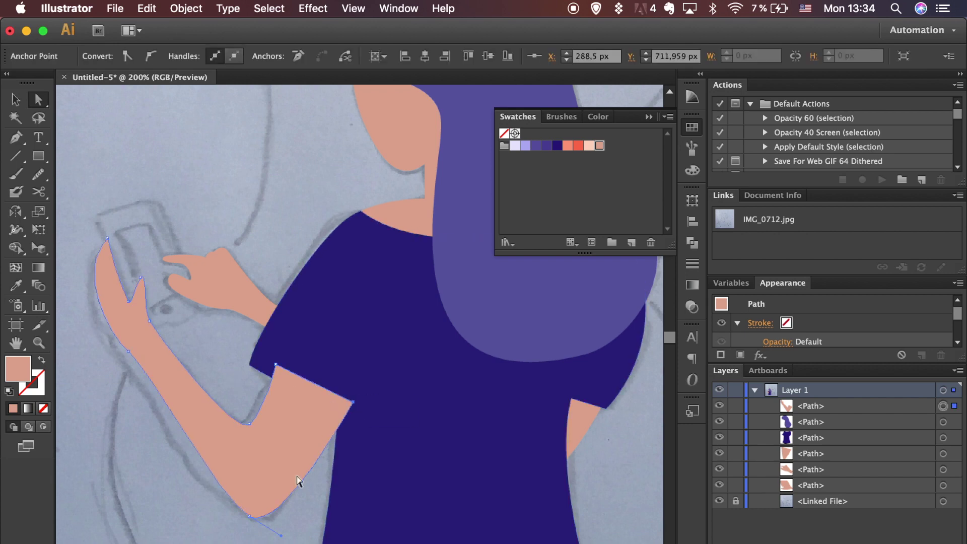
{"action": "left_click", "coordinate": [312, 509]}
Draw a cuff band across the end of the near sleeve with the Pen tool and fill it light peach.
{"action": "key", "text": "p"}
{"action": "left_click", "coordinate": [249, 336]}
{"action": "mouse_move", "coordinate": [366, 396]}
{"action": "left_mouse_down"}
{"action": "mouse_move", "coordinate": [388, 395]}
{"action": "mouse_move", "coordinate": [377, 402]}
{"action": "left_mouse_up"}
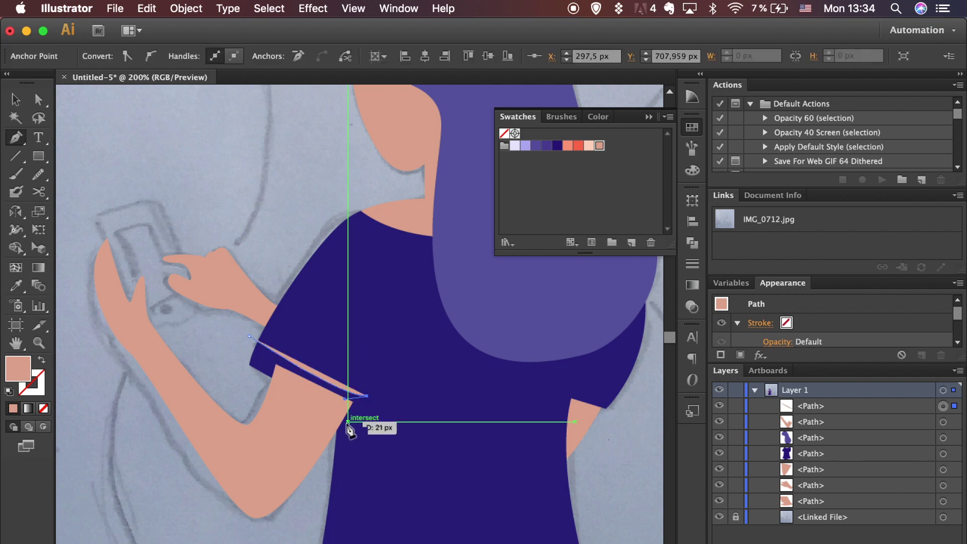
{"action": "left_click", "coordinate": [347, 426]}
{"action": "left_click", "coordinate": [240, 363]}
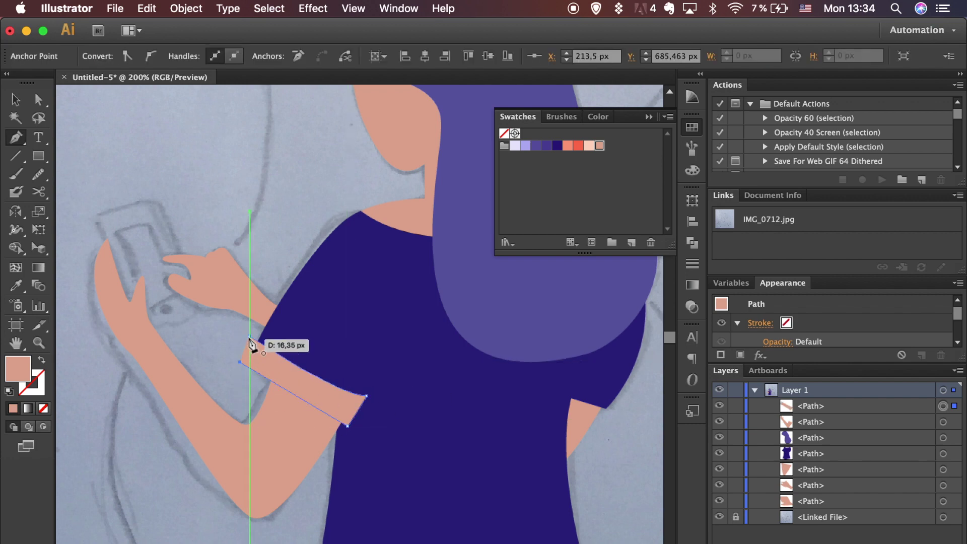
{"action": "left_click", "coordinate": [249, 336]}
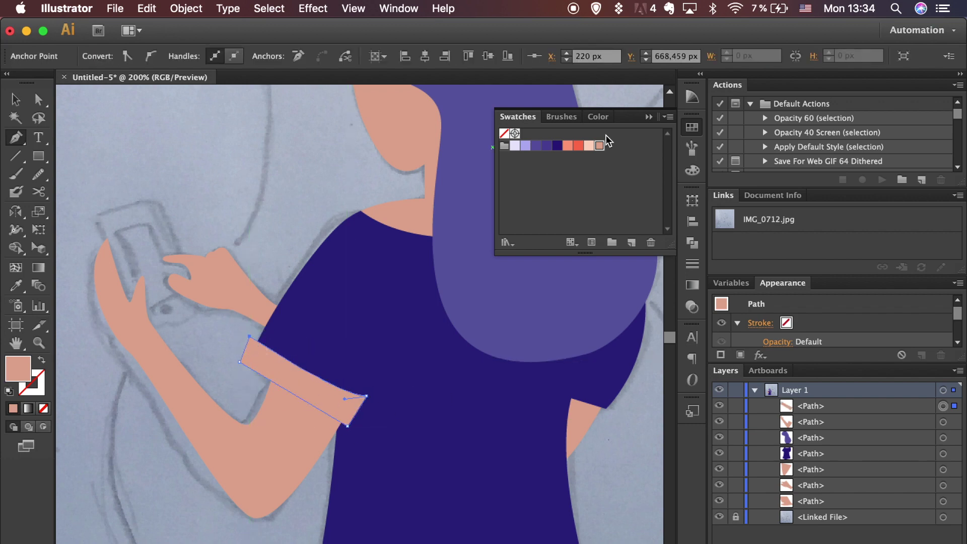
{"action": "left_click", "coordinate": [589, 145]}
Reposition the corner anchors of the cuff and the shirt's sleeve corner so the band covers the sleeve edge.
{"action": "key", "text": "v"}
{"action": "left_click", "coordinate": [328, 341], "text": "shift"}
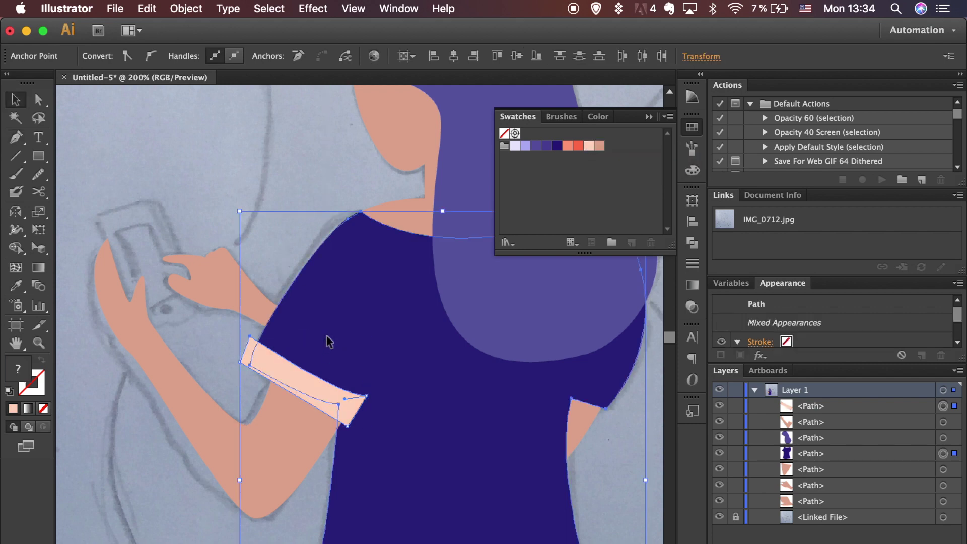
{"action": "left_click", "coordinate": [175, 360]}
{"action": "key", "text": "a"}
{"action": "left_click_drag", "start_coordinate": [340, 410], "coordinate": [347, 433]}
{"action": "left_click", "coordinate": [222, 350]}
{"action": "left_click", "coordinate": [304, 378]}
{"action": "left_click_drag", "start_coordinate": [240, 362], "coordinate": [234, 366]}
{"action": "left_click", "coordinate": [328, 353], "text": "shift"}
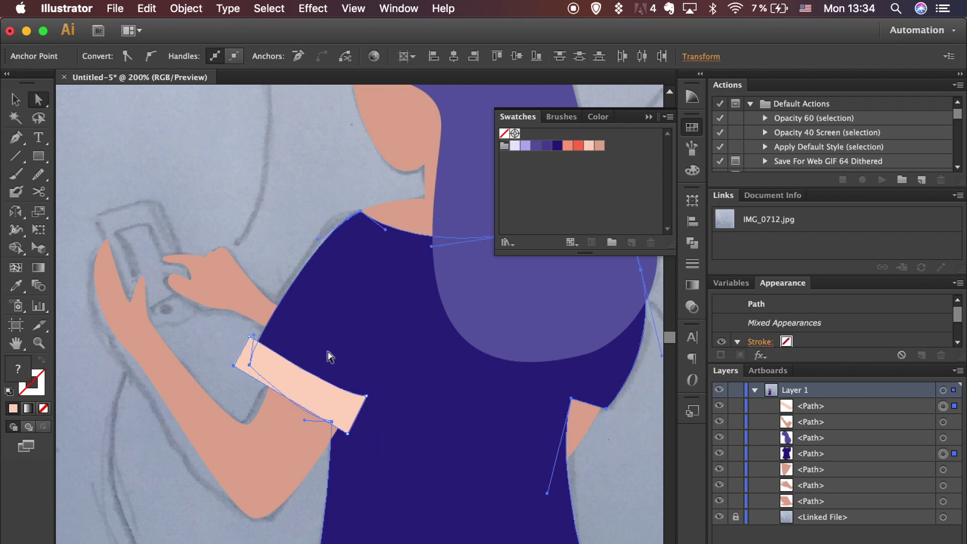
{"action": "left_click", "coordinate": [198, 351]}
{"action": "left_click_drag", "start_coordinate": [249, 336], "coordinate": [254, 332]}
Split the cuff along the shirt outline with the Shape Builder and delete the part outside the sleeve.
{"action": "left_click", "coordinate": [353, 340], "text": "shift"}
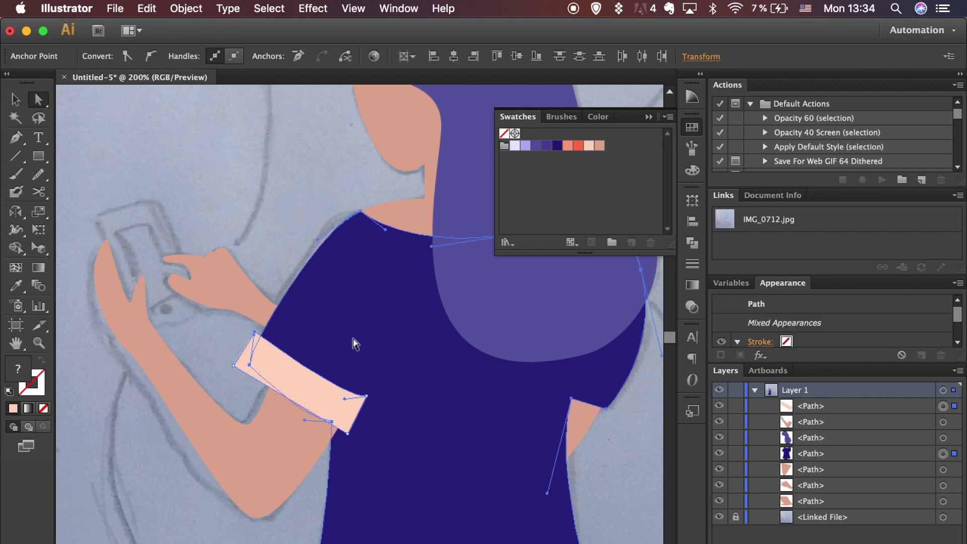
{"action": "left_click", "coordinate": [15, 249]}
{"action": "left_click", "coordinate": [243, 366]}
{"action": "left_click", "coordinate": [244, 366]}
{"action": "key", "text": "Delete"}
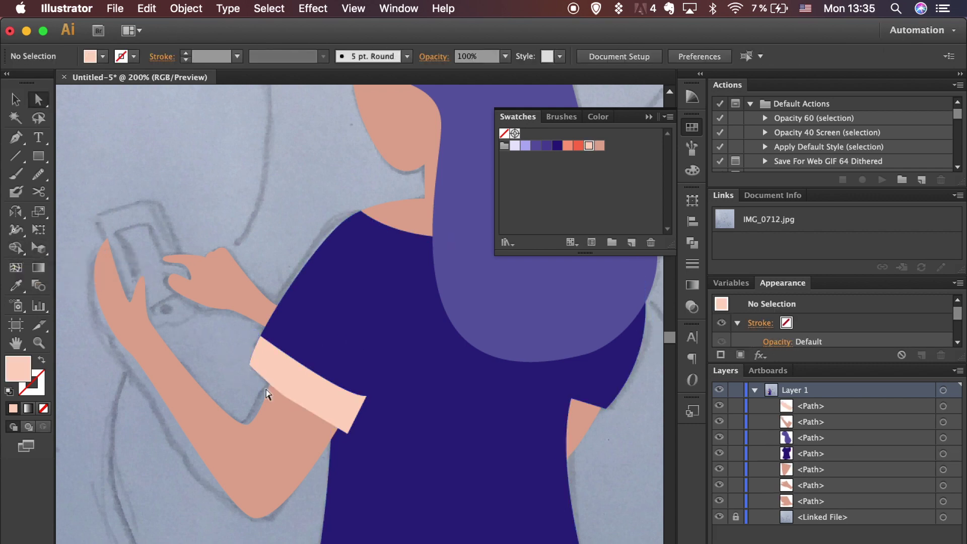
Lower the upper corner anchor at the cuff's inner end.
{"action": "left_click", "coordinate": [366, 397]}
{"action": "mouse_move", "coordinate": [349, 398]}
{"action": "left_mouse_down"}
{"action": "mouse_move", "coordinate": [347, 389]}
{"action": "mouse_move", "coordinate": [367, 394]}
{"action": "mouse_move", "coordinate": [357, 395]}
{"action": "mouse_move", "coordinate": [361, 405]}
{"action": "left_mouse_up"}
{"action": "left_click", "coordinate": [237, 378]}
{"action": "left_click", "coordinate": [239, 354]}
{"action": "key", "text": "super+minus"}
{"action": "key", "text": "super+minus"}
{"action": "key", "text": "super+minus"}
{"action": "key", "text": "super+minus"}
{"action": "key", "text": "super+minus"}
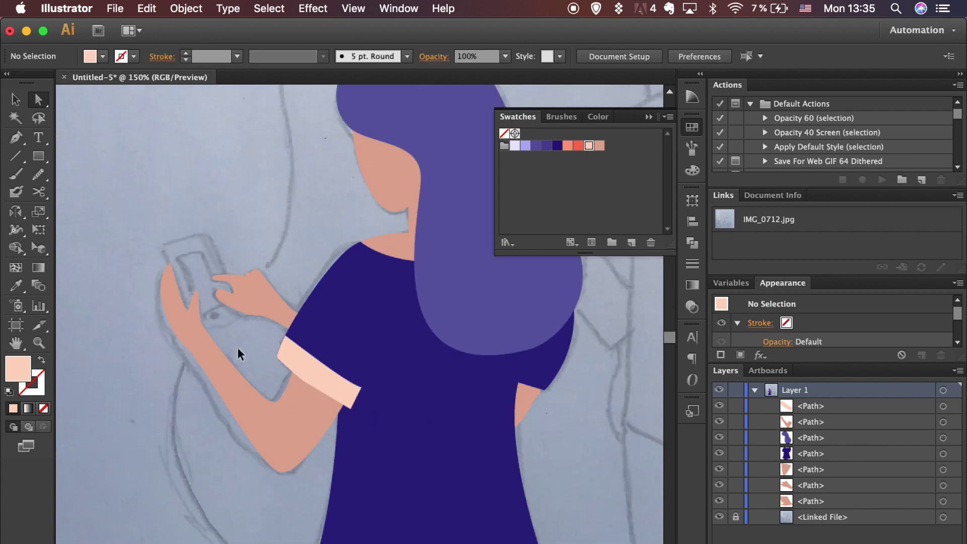
Narrow the cuff by moving both of its upper corner anchors down toward the lower edge.
{"action": "key", "text": "super+equal"}
{"action": "key", "text": "super+equal"}
{"action": "key", "text": "super+equal"}
{"action": "key", "text": "super+equal"}
{"action": "key", "text": "super+equal"}
{"action": "left_click", "coordinate": [262, 356]}
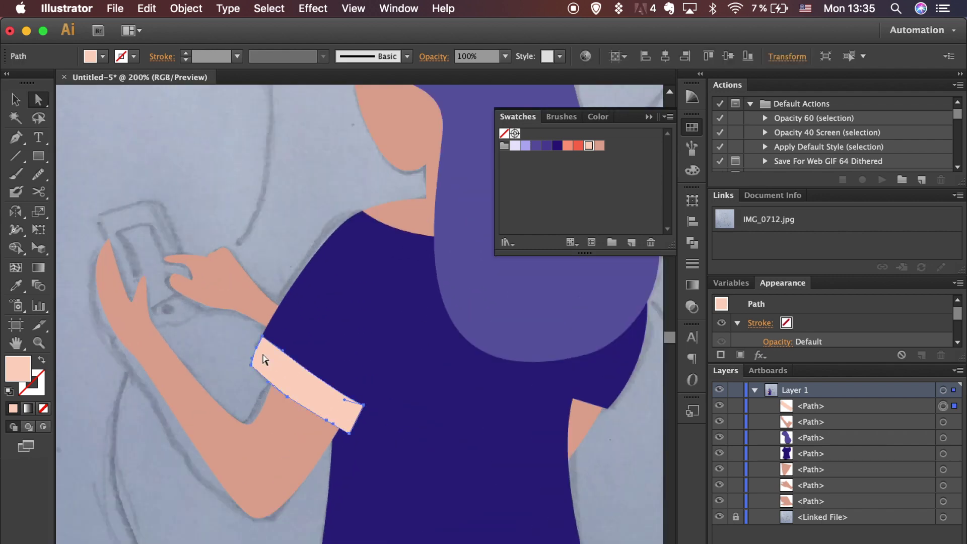
{"action": "left_click", "coordinate": [262, 337]}
{"action": "left_click", "coordinate": [363, 405], "text": "shift"}
{"action": "left_click_drag", "start_coordinate": [360, 414], "coordinate": [357, 422]}
{"action": "left_click", "coordinate": [211, 357]}
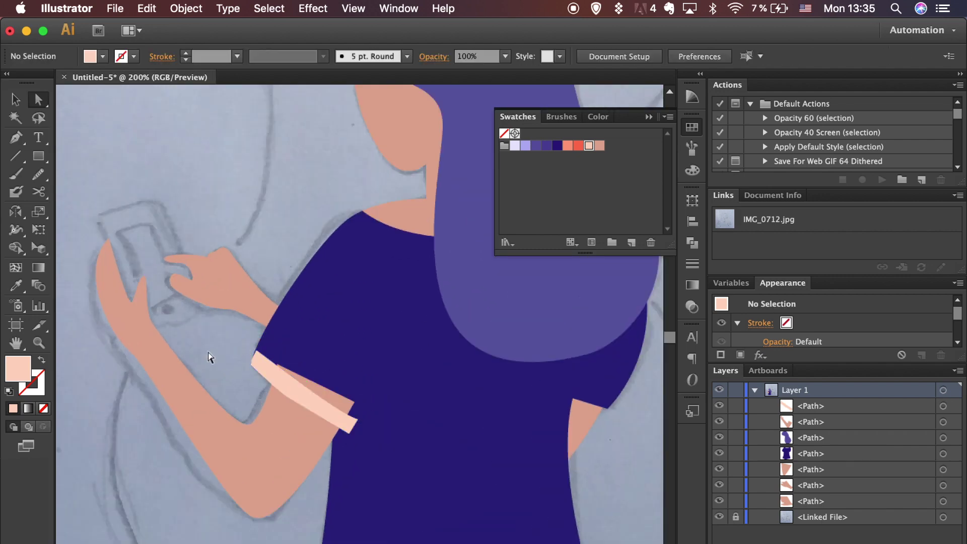
Tuck the arm's inner top corner under the cuff and raise the cuff's outer upper corner.
{"action": "left_click", "coordinate": [339, 400]}
{"action": "left_click_drag", "start_coordinate": [354, 402], "coordinate": [347, 414]}
{"action": "left_click", "coordinate": [212, 360]}
{"action": "left_click", "coordinate": [256, 356]}
{"action": "mouse_move", "coordinate": [257, 351]}
{"action": "left_mouse_down"}
{"action": "mouse_move", "coordinate": [255, 341]}
{"action": "mouse_move", "coordinate": [260, 347]}
{"action": "left_mouse_up"}
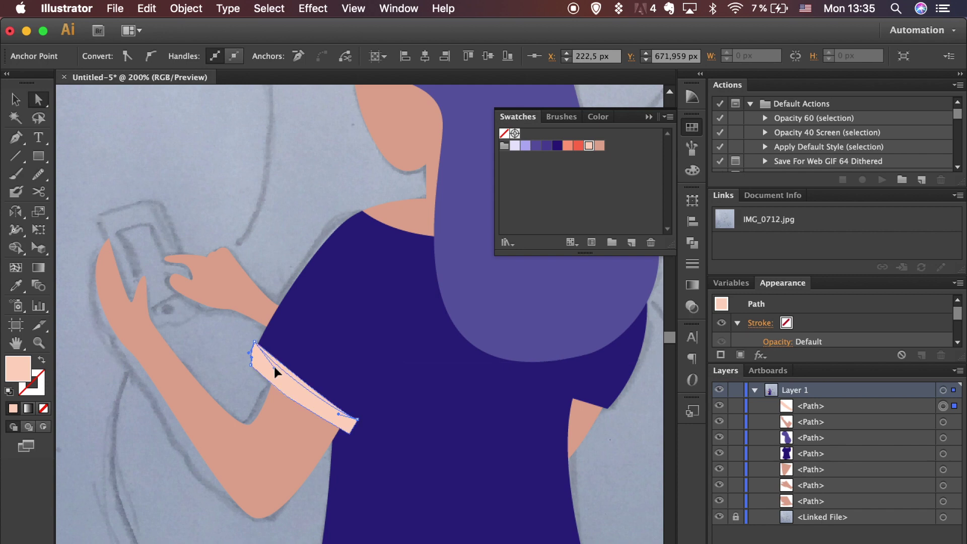
Fine-tune the arm's top anchors so its upper edge is hidden beneath the cuff.
{"action": "left_click", "coordinate": [308, 409]}
{"action": "left_click_drag", "start_coordinate": [347, 414], "coordinate": [346, 419]}
{"action": "left_click_drag", "start_coordinate": [280, 372], "coordinate": [274, 368]}
{"action": "left_click", "coordinate": [226, 362]}
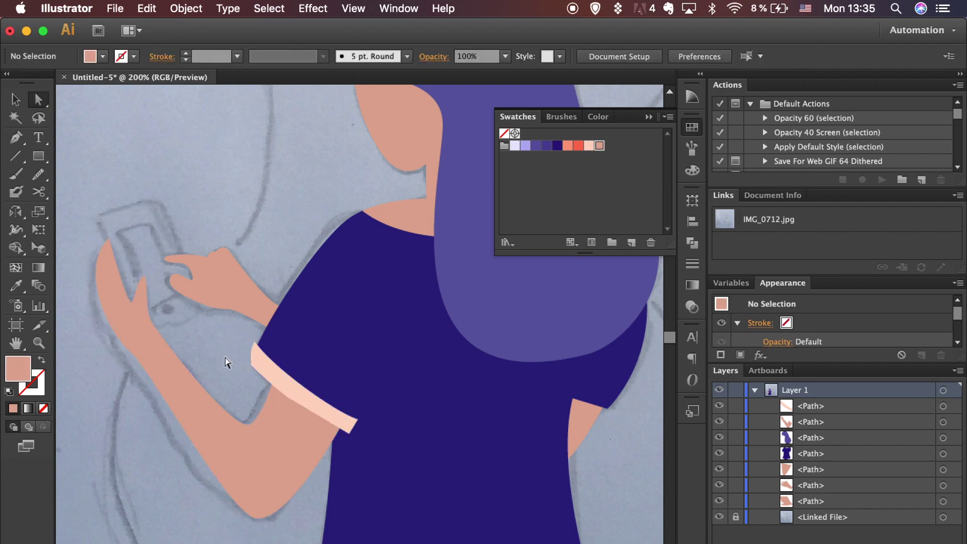
Separate the cuff sliver protruding past the sleeve's outer edge with the Shape Builder and delete it.
{"action": "left_click", "coordinate": [279, 370]}
{"action": "left_click", "coordinate": [254, 345], "text": "shift"}
{"action": "key", "text": "shift+m"}
{"action": "key", "text": "super+plus"}
{"action": "key", "text": "super+plus"}
{"action": "key", "text": "super+plus"}
{"action": "scroll", "coordinate": [256, 352], "scroll_direction": "left", "scroll_amount": 5}
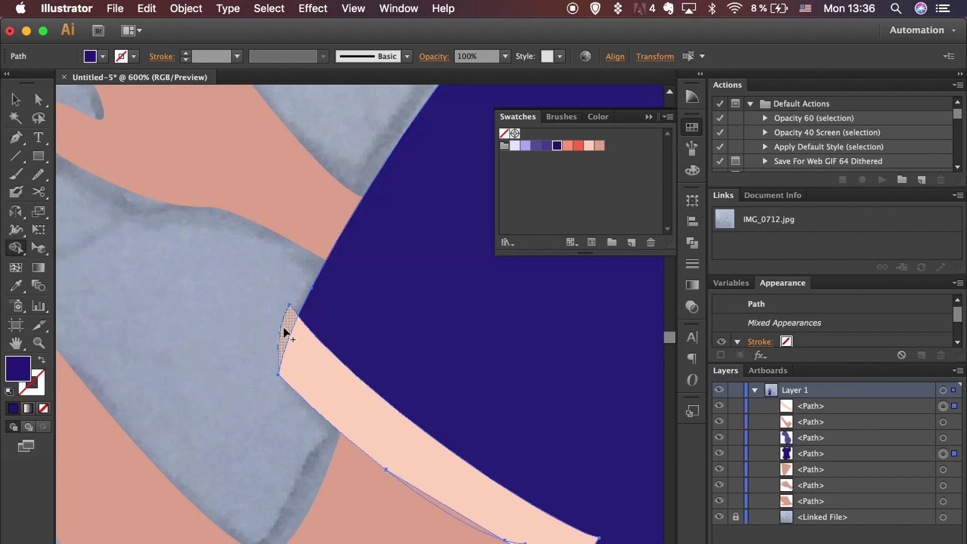
{"action": "left_click", "coordinate": [288, 329]}
{"action": "key", "text": "a"}
{"action": "left_click", "coordinate": [277, 325]}
{"action": "left_click", "coordinate": [293, 327]}
{"action": "key", "text": "BackSpace"}
{"action": "key", "text": "super+1"}
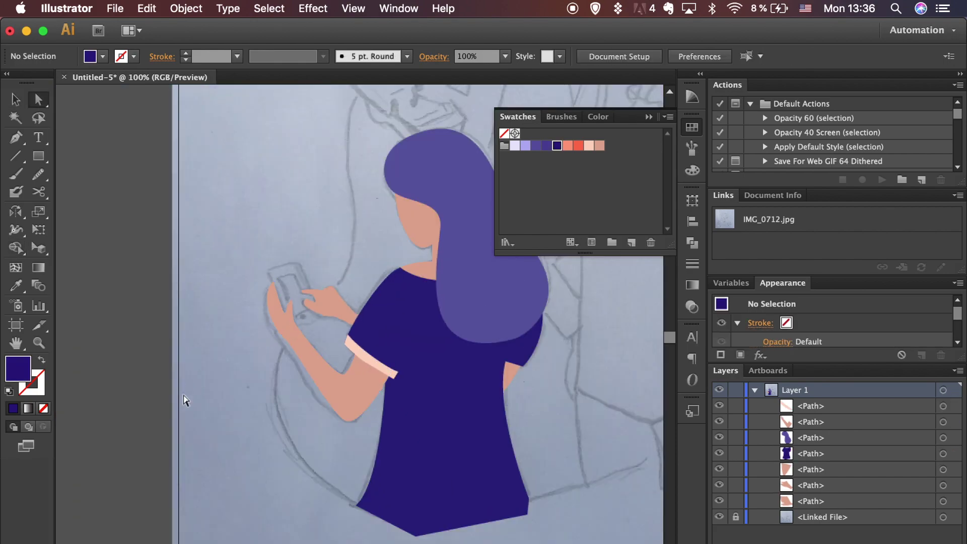
Duplicate the cuff, rotate the copy to match the far sleeve's angle and move it onto that sleeve.
{"action": "scroll", "coordinate": [185, 401], "scroll_direction": "right", "scroll_amount": 5}
{"action": "scroll", "coordinate": [185, 400], "scroll_direction": "down", "scroll_amount": 2}
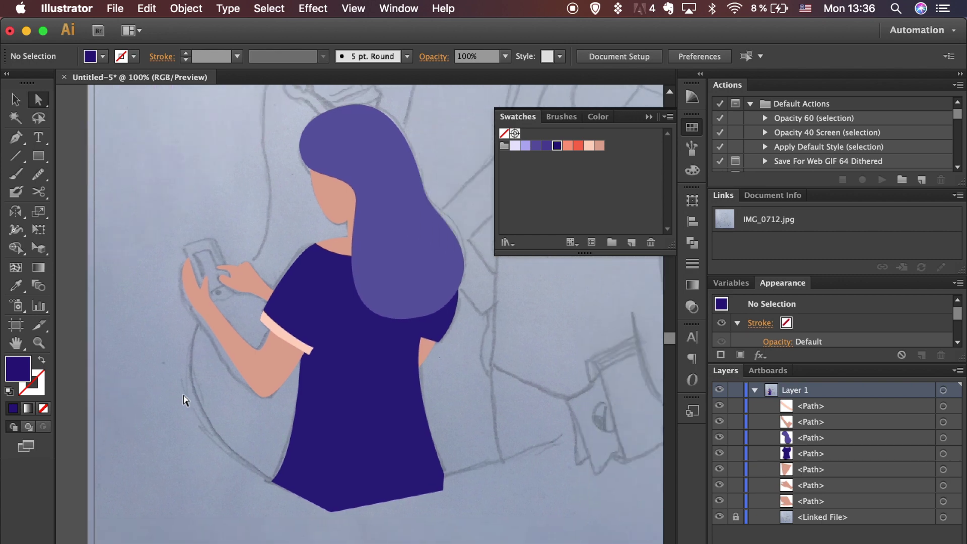
{"action": "left_click", "coordinate": [300, 340]}
{"action": "left_click_drag", "start_coordinate": [296, 340], "coordinate": [398, 341]}
{"action": "left_click_drag", "start_coordinate": [425, 308], "coordinate": [417, 296]}
{"action": "left_click_drag", "start_coordinate": [397, 336], "coordinate": [454, 338]}
Nudge the copied cuff outward and slightly down so its inner end lines up with the far arm's inner edge.
{"action": "key", "text": "super+plus"}
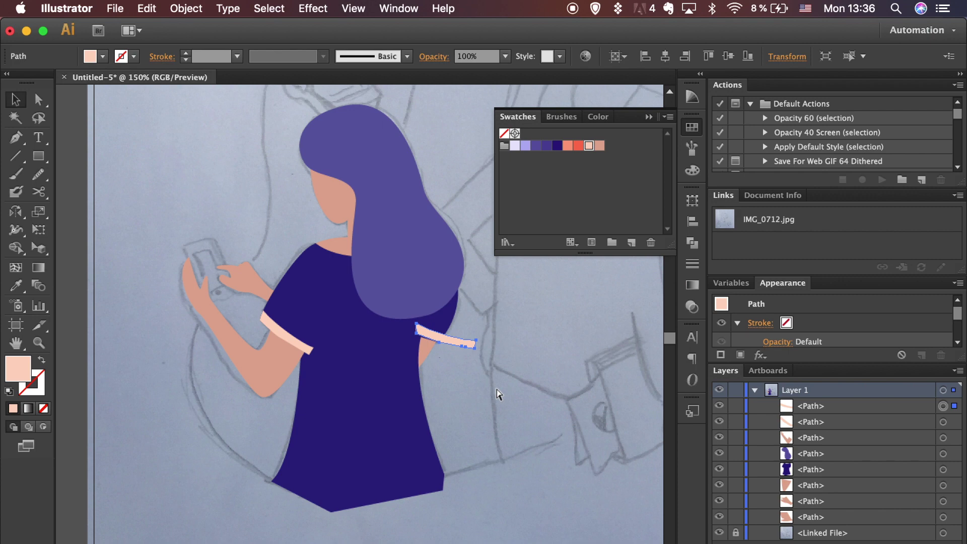
{"action": "key", "text": "super+equal"}
{"action": "key", "text": "super+equal"}
{"action": "key", "text": "Right"}
{"action": "key", "text": "Right"}
{"action": "key", "text": "Right"}
{"action": "key", "text": "Right"}
{"action": "key", "text": "Right"}
{"action": "key", "text": "Right"}
{"action": "key", "text": "Right"}
{"action": "key", "text": "Right"}
{"action": "key", "text": "Right"}
{"action": "key", "text": "Down"}
{"action": "key", "text": "Down"}
{"action": "key", "text": "Down"}
{"action": "key", "text": "Down"}
{"action": "key", "text": "Down"}
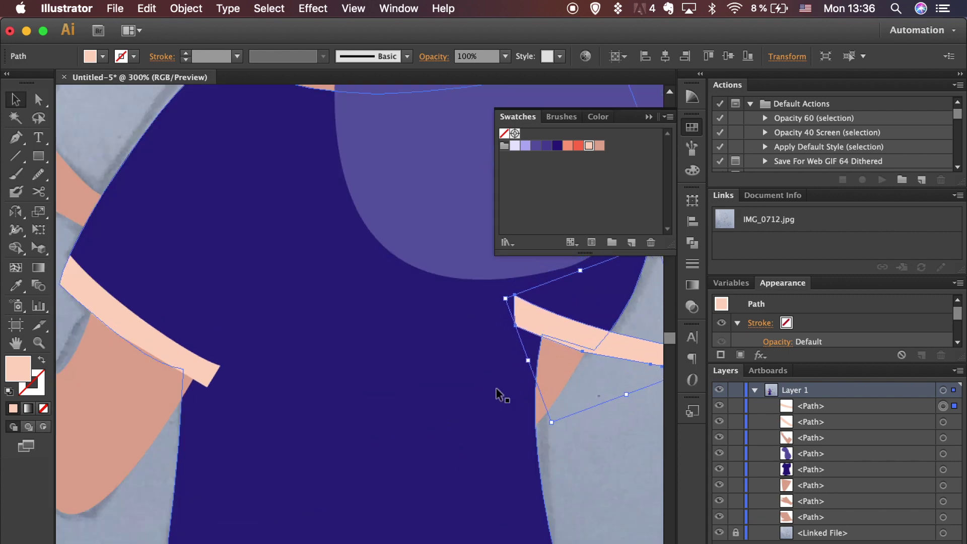
{"action": "key", "text": "Right"}
{"action": "key", "text": "Right"}
{"action": "key", "text": "Right"}
{"action": "key", "text": "Right"}
{"action": "key", "text": "Right"}
{"action": "key", "text": "Right"}
{"action": "key", "text": "Right"}
{"action": "key", "text": "Right"}
{"action": "key", "text": "Right"}
{"action": "key", "text": "Right"}
{"action": "key", "text": "Right"}
{"action": "key", "text": "Right"}
{"action": "key", "text": "Right"}
{"action": "key", "text": "Right"}
{"action": "key", "text": "Right"}
{"action": "key", "text": "Right"}
{"action": "key", "text": "Right"}
{"action": "key", "text": "Right"}
{"action": "key", "text": "Down"}
{"action": "key", "text": "Down"}
{"action": "key", "text": "Down"}
{"action": "key", "text": "Down"}
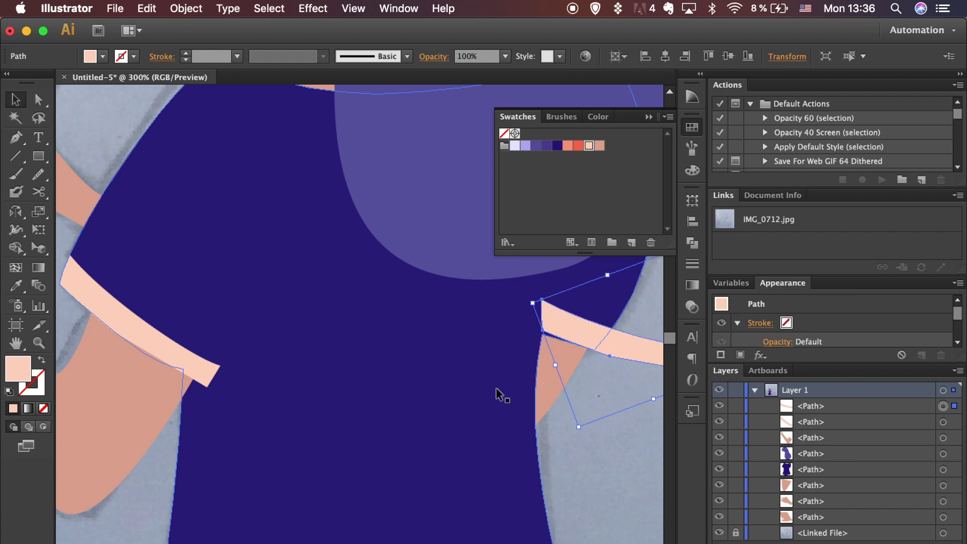
Lower the copied cuff onto the far arm's top edge and pull its upper inner corner down and outward.
{"action": "left_click", "coordinate": [632, 471]}
{"action": "key", "text": "super+plus"}
{"action": "key", "text": "super+plus"}
{"action": "key", "text": "super+plus"}
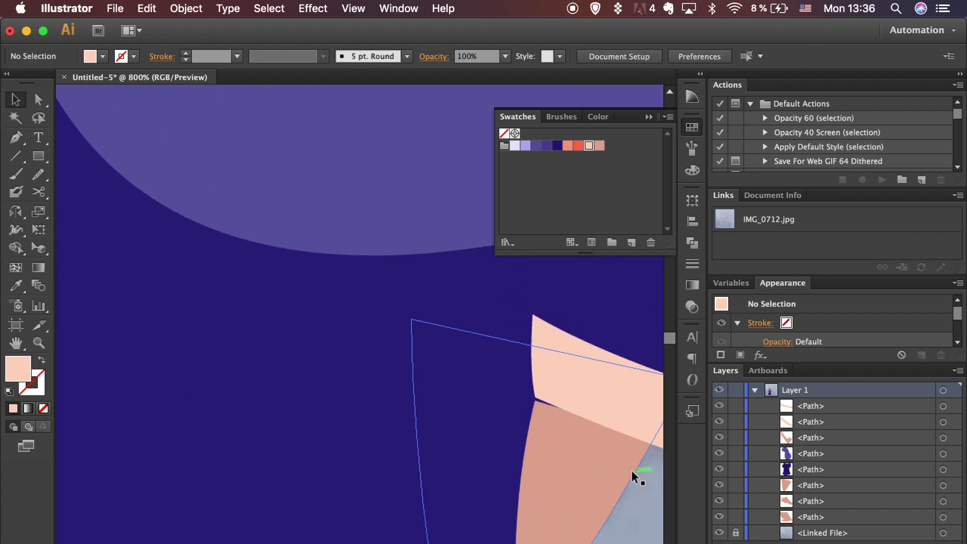
{"action": "left_click", "coordinate": [578, 401]}
{"action": "key", "text": "Down"}
{"action": "key", "text": "a"}
{"action": "left_click_drag", "start_coordinate": [533, 321], "coordinate": [543, 334]}
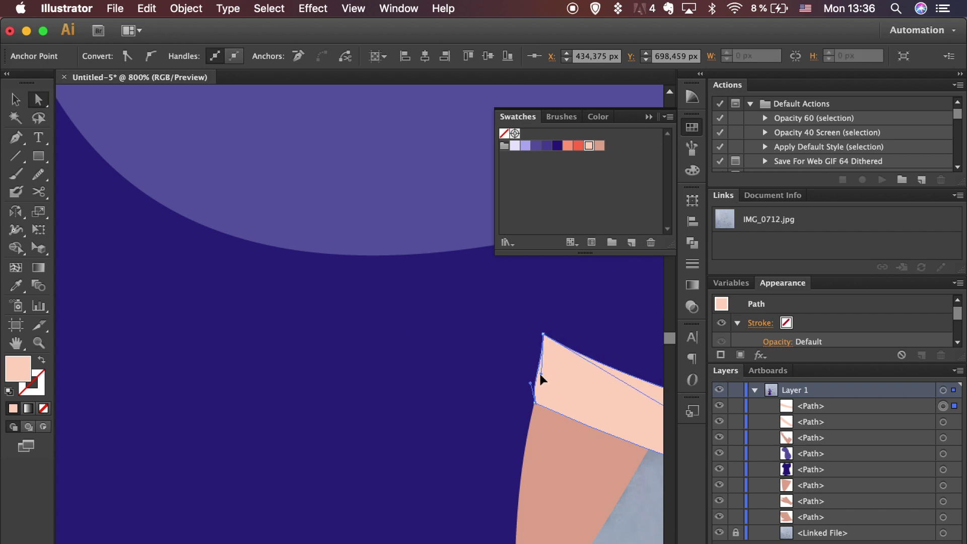
Fine-tune the lower inner corner of the far sleeve's cuff so it meets the arm's top corner.
{"action": "left_click", "coordinate": [649, 522]}
{"action": "key", "text": "super+equal"}
{"action": "key", "text": "super+equal"}
{"action": "key", "text": "super+equal"}
{"action": "key", "text": "super+minus"}
{"action": "key", "text": "super+minus"}
{"action": "key", "text": "super+minus"}
{"action": "key", "text": "super+equal"}
{"action": "key", "text": "super+equal"}
{"action": "left_click", "coordinate": [649, 519]}
{"action": "left_click_drag", "start_coordinate": [373, 432], "coordinate": [374, 426]}
{"action": "key", "text": "super+shift+a"}
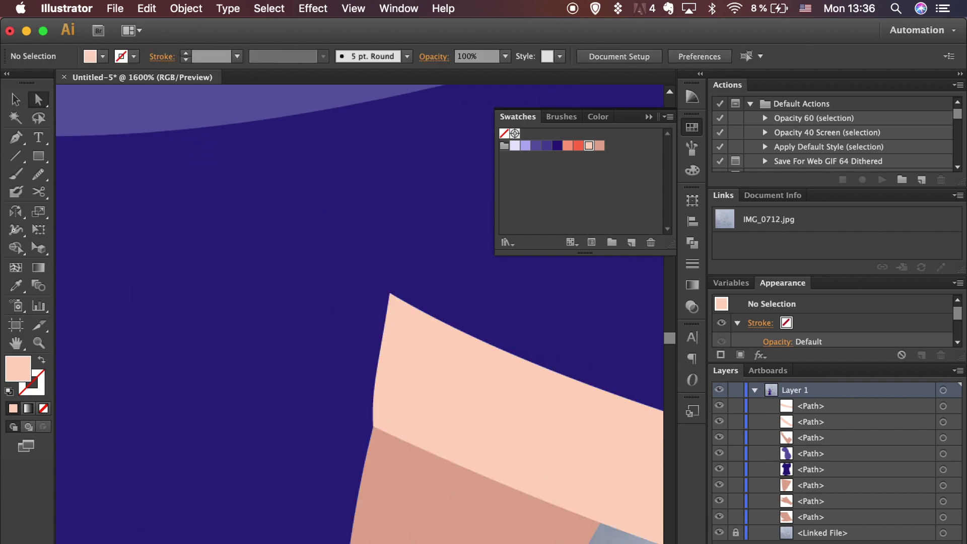
Separate the part of the copied cuff protruding past the far sleeve's outer edge and delete it.
{"action": "key", "text": "super+1"}
{"action": "key", "text": "v"}
{"action": "left_click", "coordinate": [366, 372]}
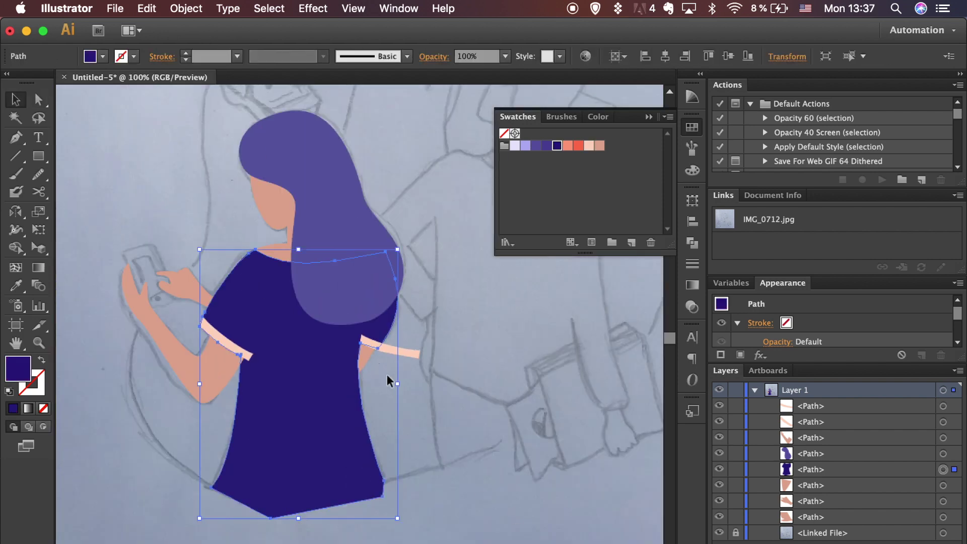
{"action": "left_click", "coordinate": [363, 351], "text": "shift"}
{"action": "left_click", "coordinate": [15, 267]}
{"action": "left_click", "coordinate": [397, 351]}
{"action": "key", "text": "a"}
{"action": "left_click", "coordinate": [407, 353]}
{"action": "key", "text": "Delete"}
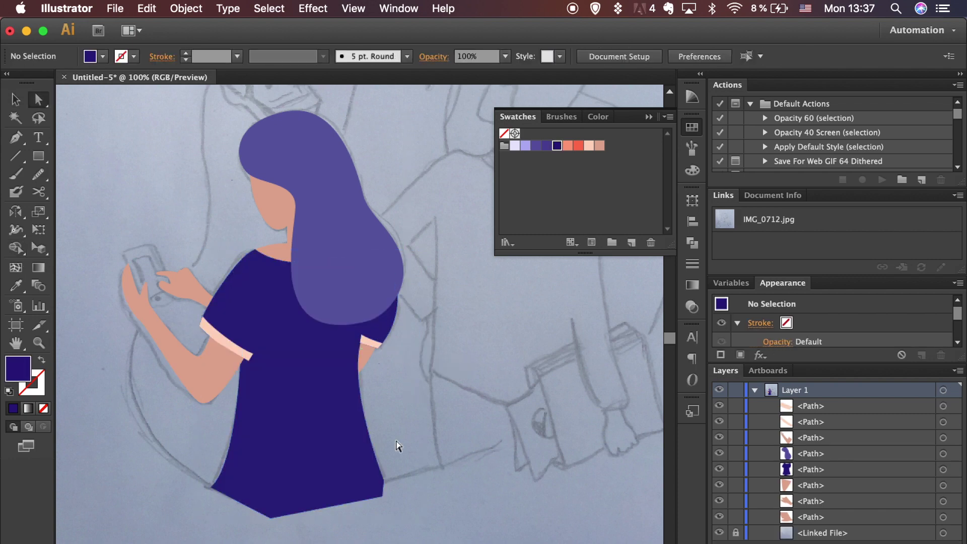
Set up drawing with no fill and a bright red stroke (f40808) for tracing the man's figure.
{"action": "key", "text": "super+minus"}
{"action": "key", "text": "super+minus"}
{"action": "key", "text": "super+minus"}
{"action": "key", "text": "super+equal"}
{"action": "key", "text": "super+equal"}
{"action": "key", "text": "super+equal"}
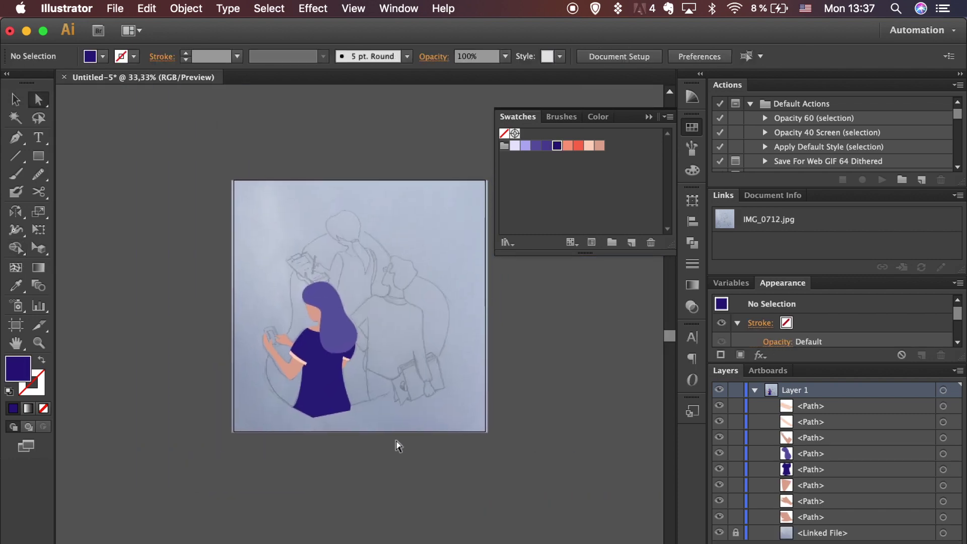
{"action": "scroll", "coordinate": [398, 447], "scroll_direction": "down", "scroll_amount": 4}
{"action": "scroll", "coordinate": [398, 447], "scroll_direction": "right", "scroll_amount": 2}
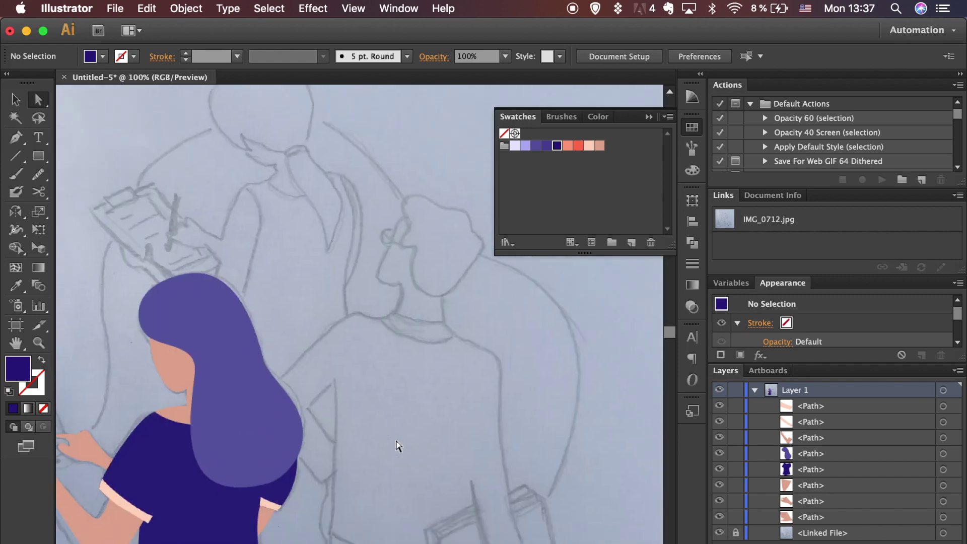
{"action": "left_click", "coordinate": [41, 360]}
{"action": "double_click", "coordinate": [37, 388]}
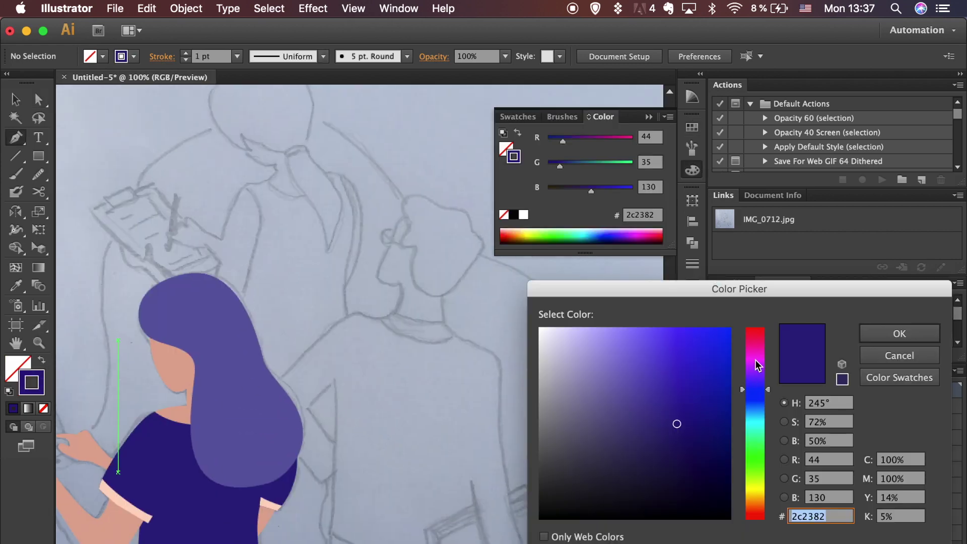
{"action": "left_click_drag", "start_coordinate": [756, 363], "coordinate": [754, 327]}
{"action": "left_click", "coordinate": [729, 335]}
{"action": "left_click", "coordinate": [899, 333]}
{"action": "scroll", "coordinate": [390, 448], "scroll_direction": "down", "scroll_amount": 3}
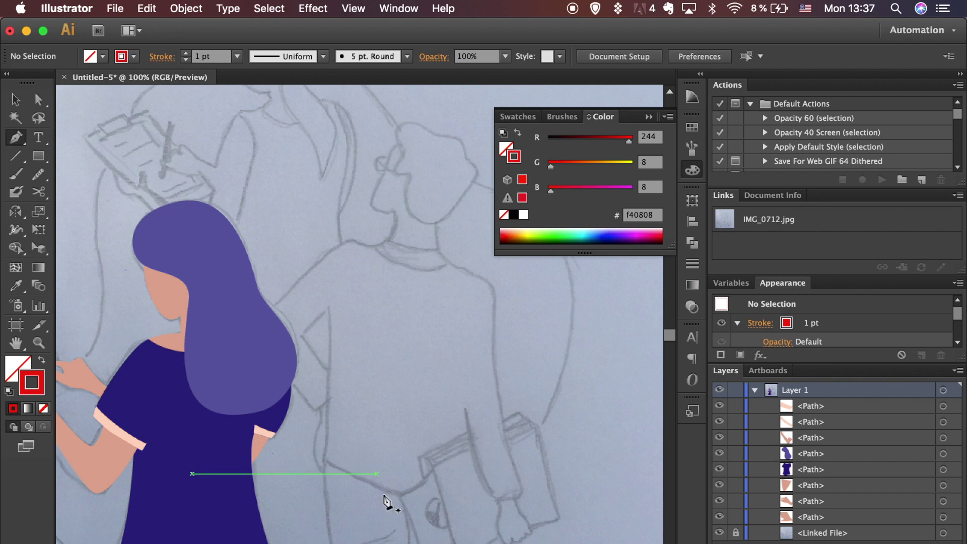
Trace the man's side, bent forearm, sleeve end and elbow up to his near shoulder with the Pen tool.
{"action": "left_click", "coordinate": [254, 438]}
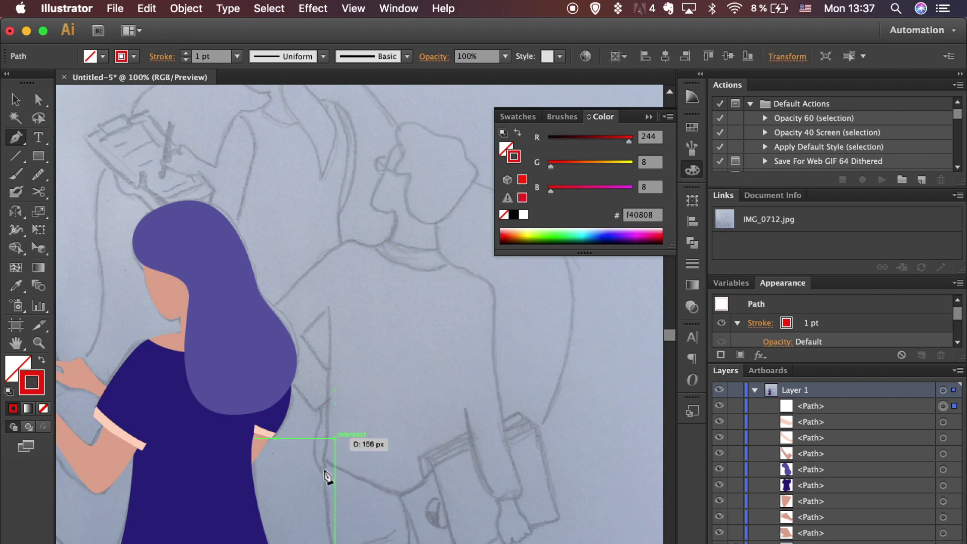
{"action": "left_click_drag", "start_coordinate": [329, 308], "coordinate": [300, 340]}
{"action": "left_click", "coordinate": [301, 339]}
{"action": "left_click_drag", "start_coordinate": [345, 391], "coordinate": [315, 412]}
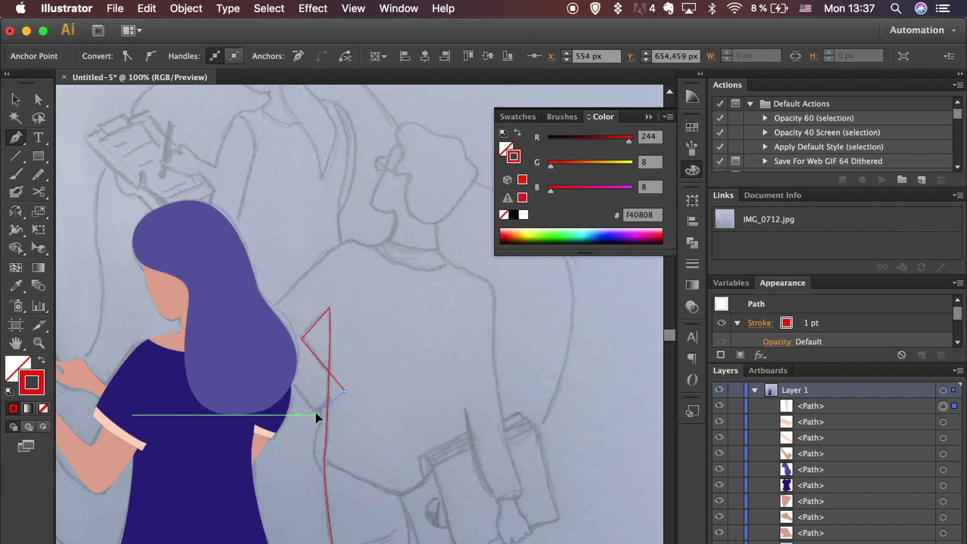
{"action": "left_click", "coordinate": [316, 413]}
{"action": "left_click_drag", "start_coordinate": [267, 309], "coordinate": [367, 243]}
Continue the man's outline around his chin, face profile, top of the head and back of the head.
{"action": "left_click_drag", "start_coordinate": [394, 211], "coordinate": [393, 173]}
{"action": "left_click", "coordinate": [394, 211]}
{"action": "scroll", "coordinate": [395, 213], "scroll_direction": "up", "scroll_amount": 3}
{"action": "left_click_drag", "start_coordinate": [346, 262], "coordinate": [350, 249]}
{"action": "left_click_drag", "start_coordinate": [386, 206], "coordinate": [396, 207]}
{"action": "left_click", "coordinate": [420, 257]}
Continue the outline down the neck, far shoulder and hanging sleeve, then close it along the bottom of the body.
{"action": "left_click_drag", "start_coordinate": [413, 313], "coordinate": [421, 321]}
{"action": "left_click_drag", "start_coordinate": [470, 353], "coordinate": [468, 406]}
{"action": "scroll", "coordinate": [472, 372], "scroll_direction": "down", "scroll_amount": 4}
{"action": "left_click", "coordinate": [484, 454]}
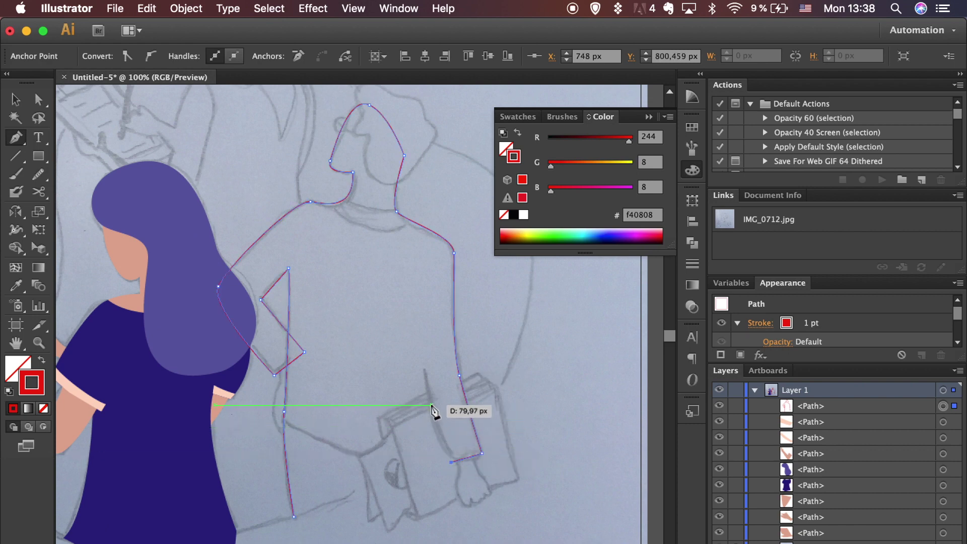
{"action": "left_click_drag", "start_coordinate": [430, 404], "coordinate": [428, 389]}
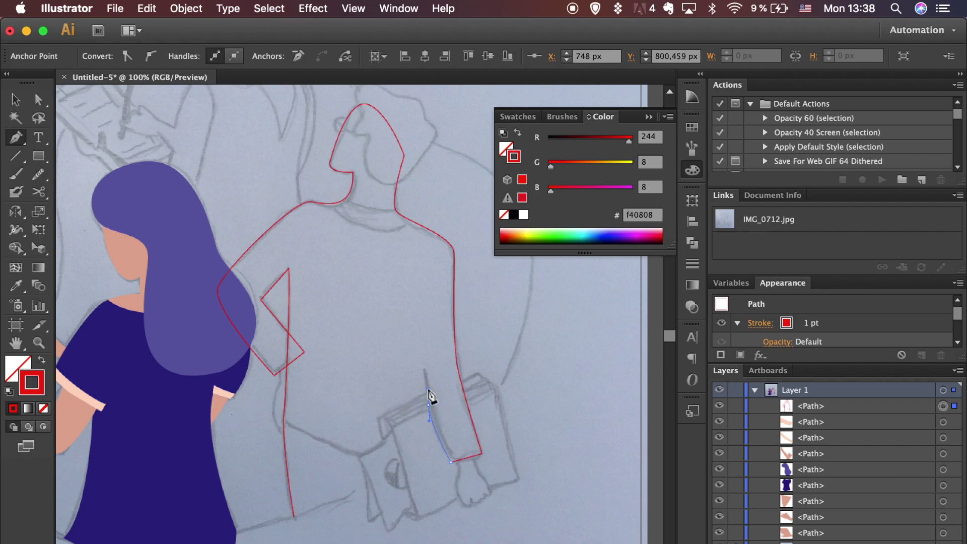
{"action": "left_click", "coordinate": [392, 427]}
{"action": "left_click", "coordinate": [399, 512]}
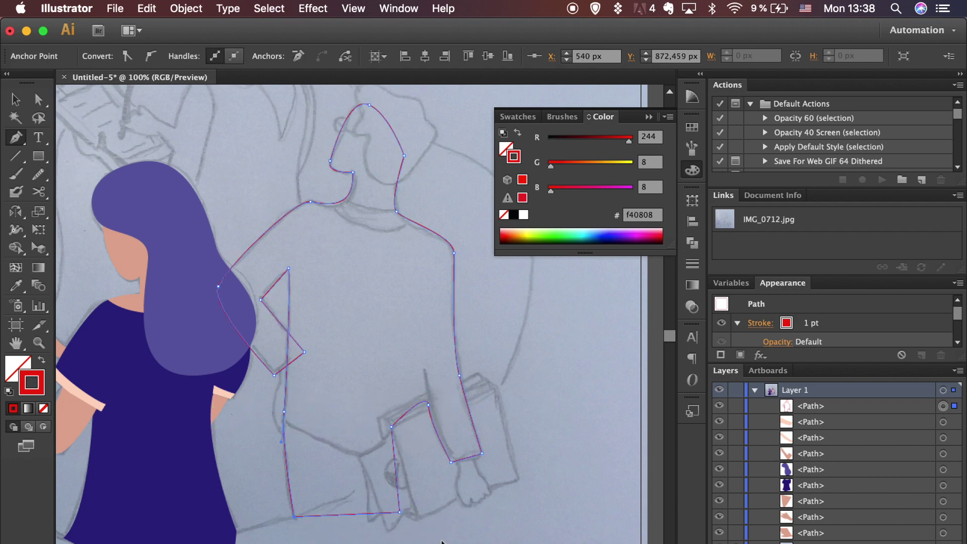
{"action": "key", "text": "v"}
{"action": "left_click", "coordinate": [442, 541]}
Draw two separate open curves across the man's neck for the upper and lower edges of the collar.
{"action": "scroll", "coordinate": [442, 542], "scroll_direction": "up", "scroll_amount": 3}
{"action": "left_click", "coordinate": [362, 272]}
{"action": "left_click_drag", "start_coordinate": [439, 290], "coordinate": [495, 278]}
{"action": "key", "text": "v"}
{"action": "key", "text": "p"}
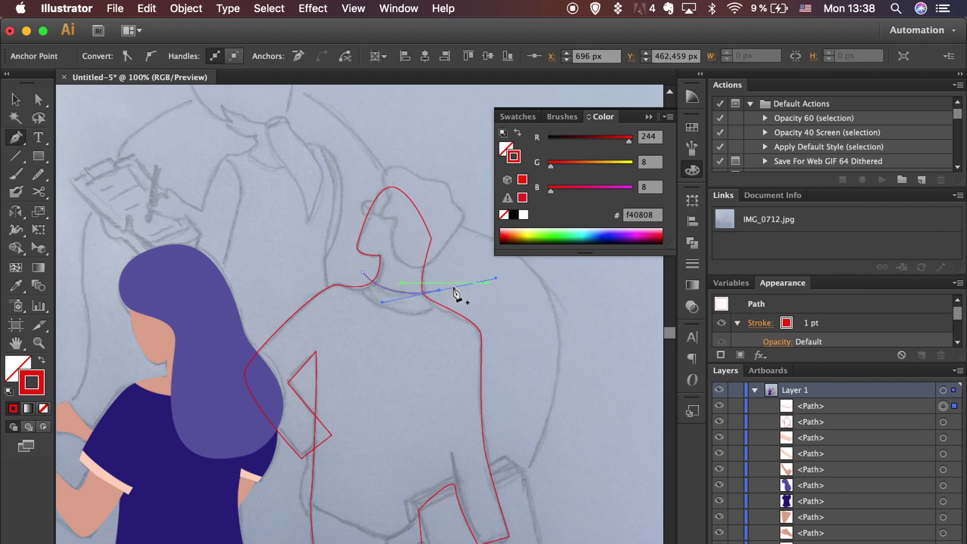
{"action": "left_click", "coordinate": [347, 272]}
{"action": "left_click_drag", "start_coordinate": [526, 253], "coordinate": [533, 255]}
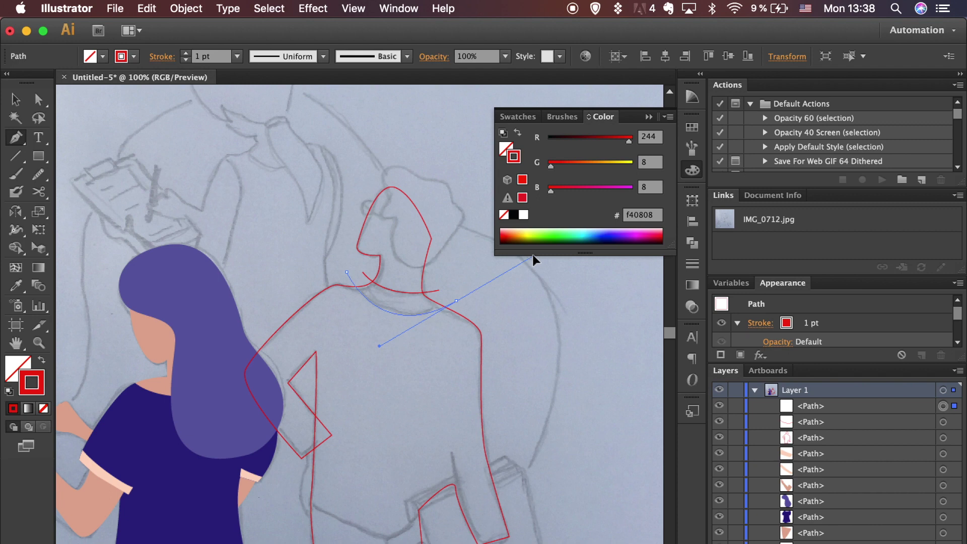
{"action": "left_click", "coordinate": [523, 376], "text": "super"}
Draw an open curve across the man's lower body along the sketched hem of his sweater.
{"action": "scroll", "coordinate": [523, 376], "scroll_direction": "down", "scroll_amount": 5}
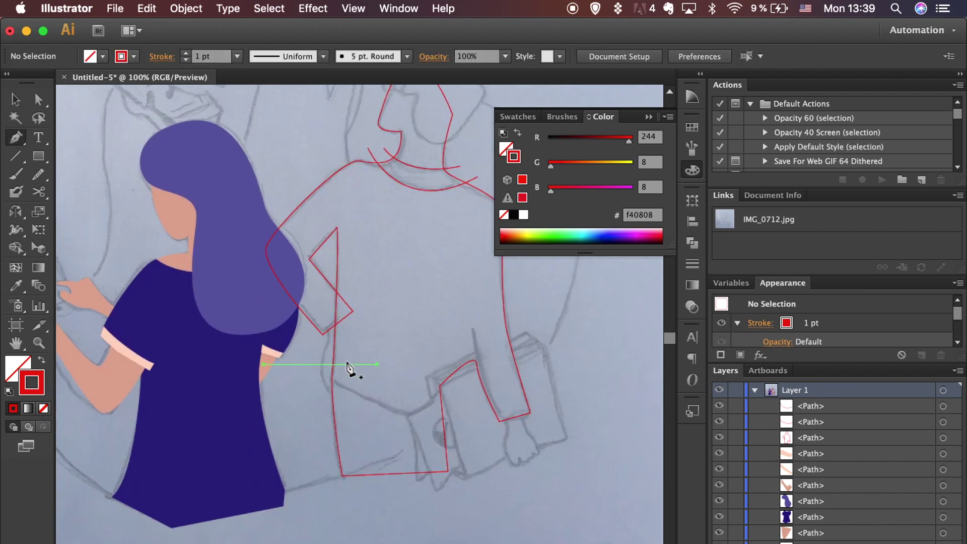
{"action": "left_click", "coordinate": [315, 370]}
{"action": "left_click_drag", "start_coordinate": [511, 401], "coordinate": [524, 377]}
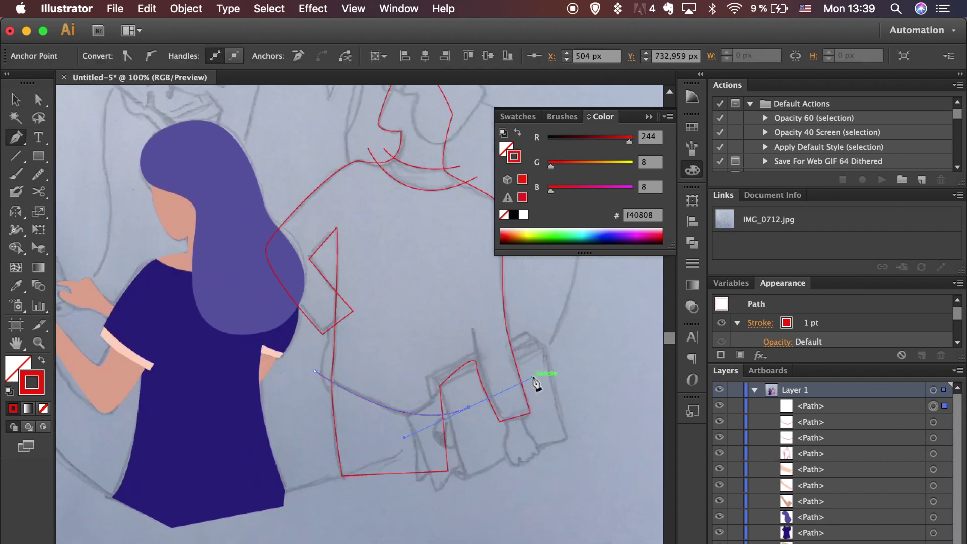
{"action": "left_click", "coordinate": [482, 509], "text": "super"}
Split the man's outline along the collar and hem curves with the Pathfinder and ungroup the resulting pieces.
{"action": "key", "text": "super+minus"}
{"action": "key", "text": "super+minus"}
{"action": "scroll", "coordinate": [481, 510], "scroll_direction": "up", "scroll_amount": 2}
{"action": "left_click_drag", "start_coordinate": [479, 512], "coordinate": [358, 253]}
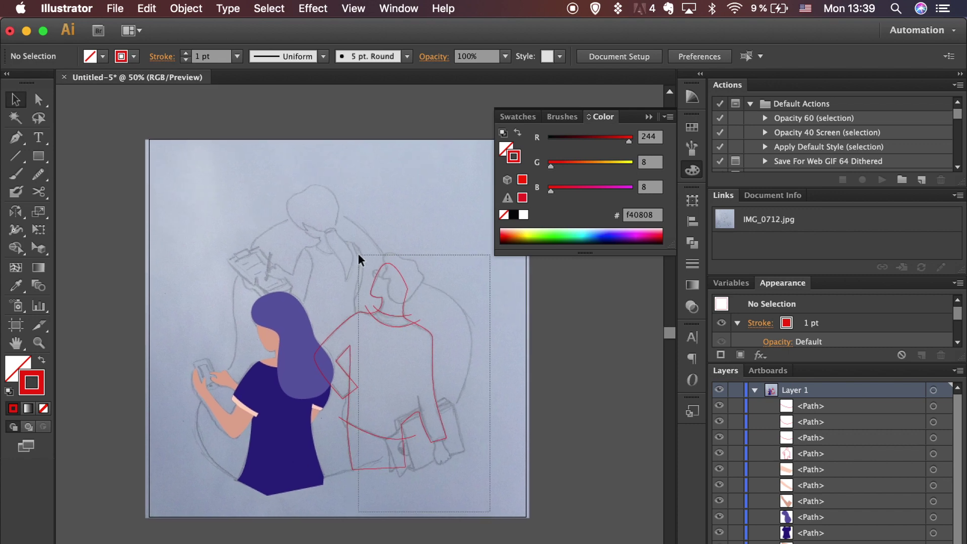
{"action": "left_click", "coordinate": [691, 242]}
{"action": "left_click", "coordinate": [546, 257]}
{"action": "left_click", "coordinate": [531, 350]}
{"action": "scroll", "coordinate": [399, 294], "scroll_direction": "up", "scroll_amount": 1}
{"action": "left_click", "coordinate": [383, 291]}
{"action": "left_click", "coordinate": [188, 7]}
{"action": "left_click", "coordinate": [197, 80]}
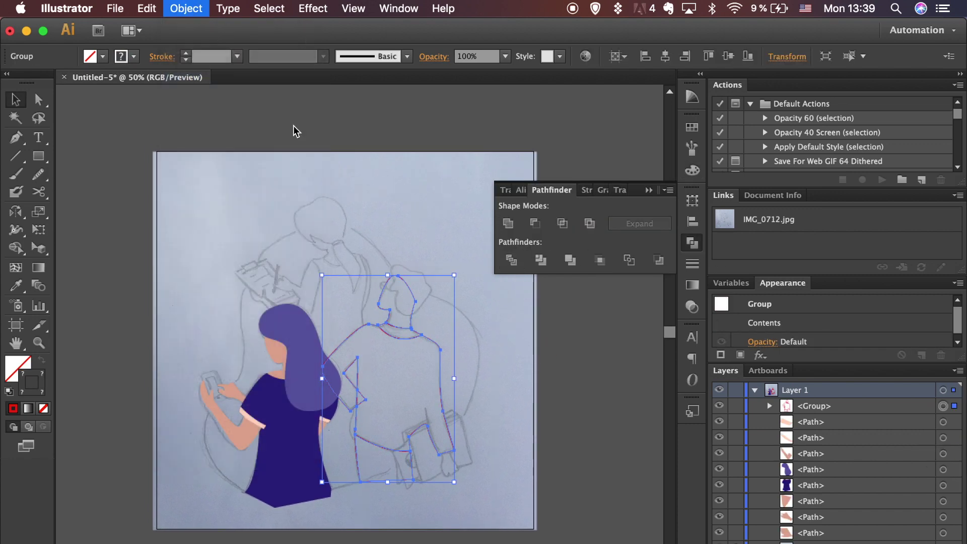
{"action": "left_click", "coordinate": [294, 129]}
Apply the woman's skin tone to the man's head and neck shape as a stroke with no fill.
{"action": "left_click", "coordinate": [411, 291]}
{"action": "key", "text": "i"}
{"action": "left_click", "coordinate": [265, 354]}
{"action": "key", "text": "v"}
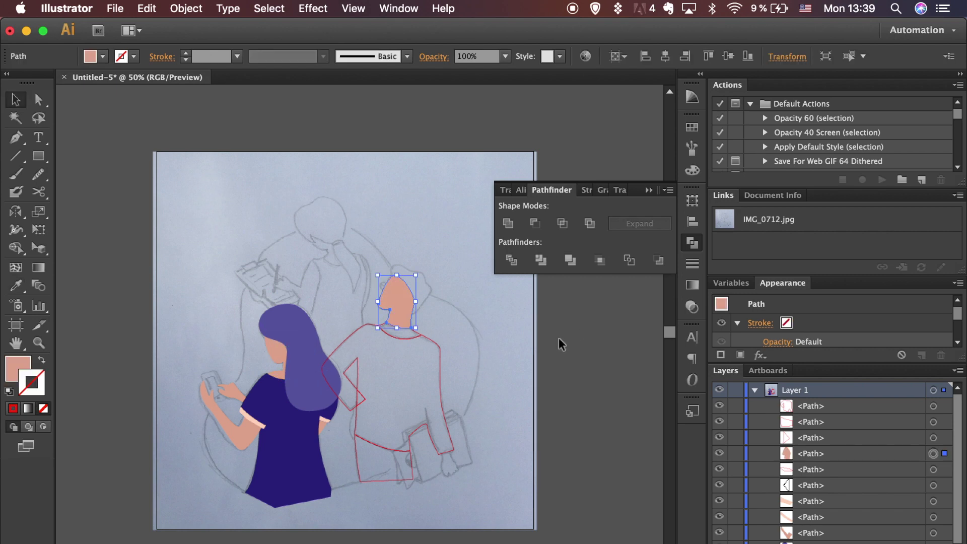
{"action": "left_click", "coordinate": [41, 361]}
{"action": "left_click", "coordinate": [468, 337]}
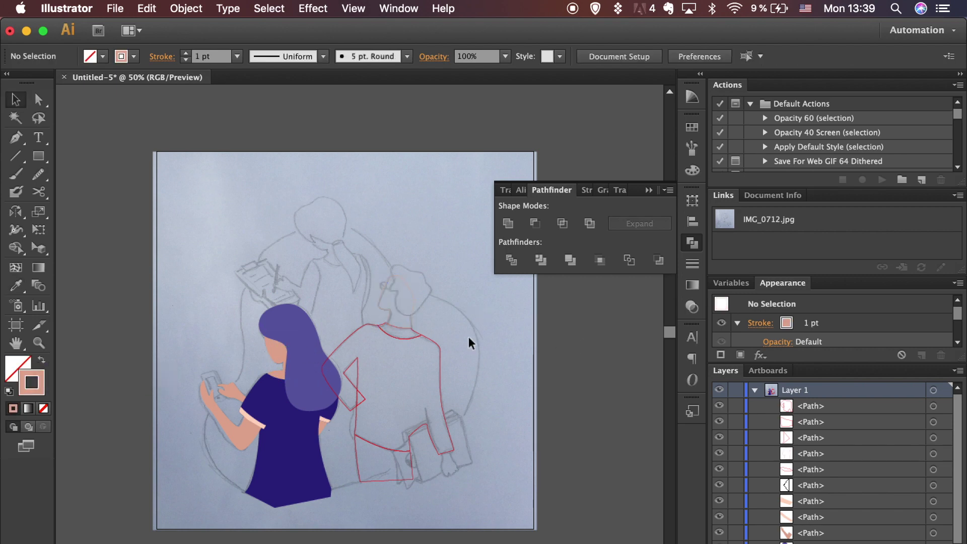
Trace the man's hair with the Pen tool as a closed shape from the sideburn around the back to the forehead.
{"action": "key", "text": "super+equal"}
{"action": "key", "text": "super+equal"}
{"action": "key", "text": "super+equal"}
{"action": "key", "text": "p"}
{"action": "key", "text": "super+equal"}
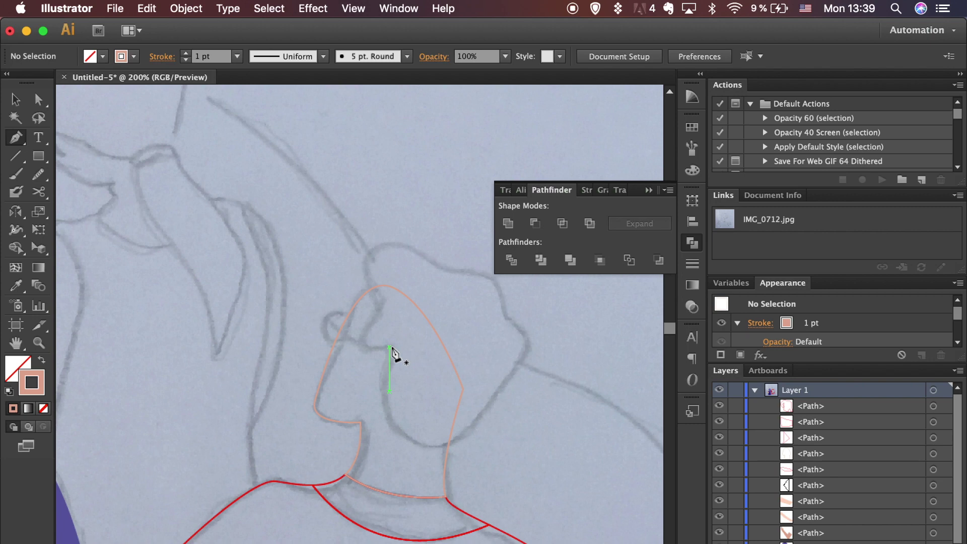
{"action": "left_click_drag", "start_coordinate": [392, 347], "coordinate": [393, 357]}
{"action": "left_click_drag", "start_coordinate": [411, 439], "coordinate": [447, 450]}
{"action": "left_click_drag", "start_coordinate": [489, 405], "coordinate": [514, 371]}
{"action": "left_click_drag", "start_coordinate": [527, 334], "coordinate": [507, 313]}
{"action": "left_click", "coordinate": [503, 311]}
{"action": "left_click_drag", "start_coordinate": [489, 277], "coordinate": [431, 259]}
{"action": "left_click", "coordinate": [369, 254]}
{"action": "left_click_drag", "start_coordinate": [380, 304], "coordinate": [369, 347]}
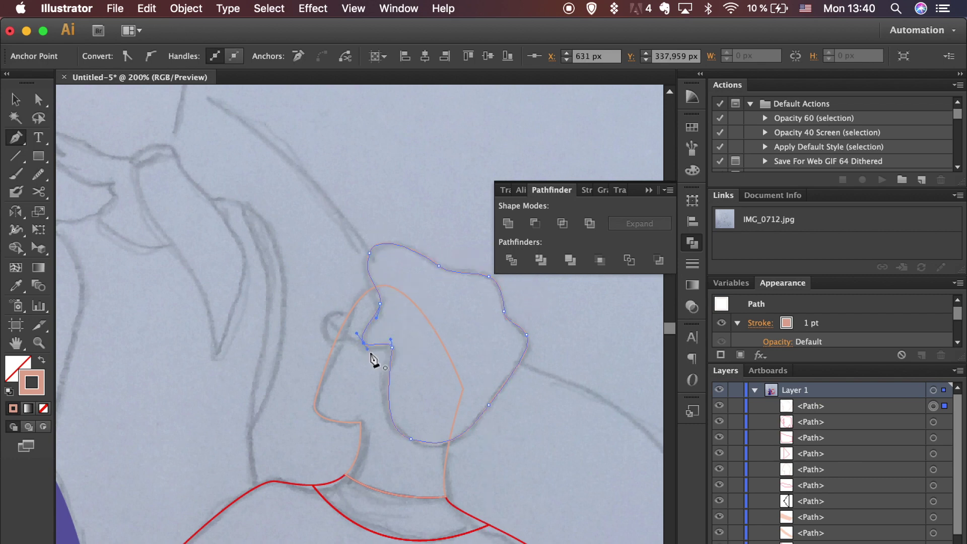
{"action": "key", "text": "v"}
{"action": "left_click", "coordinate": [377, 378]}
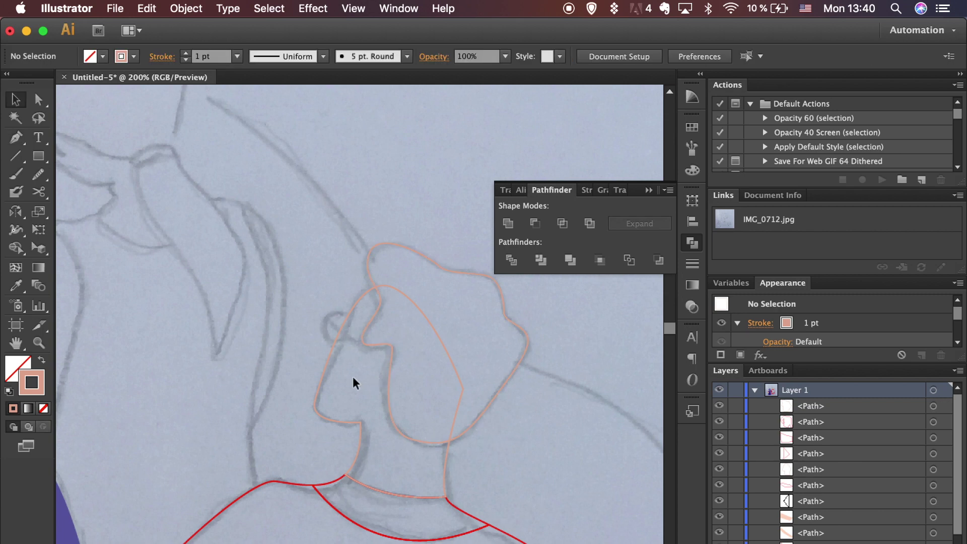
Draw a circle for the lens of the man's glasses and a straight line from it towards the ear.
{"action": "left_click_drag", "start_coordinate": [40, 158], "coordinate": [83, 192]}
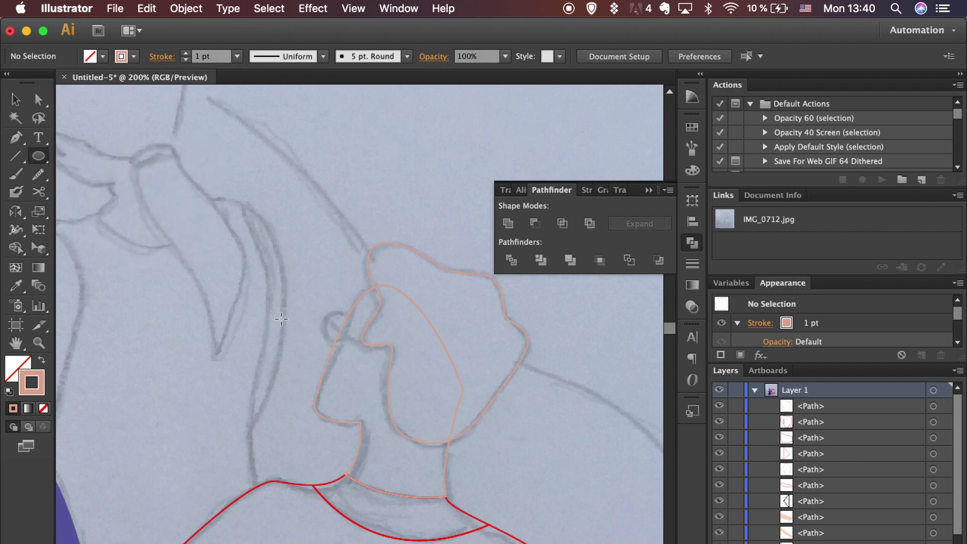
{"action": "left_click_drag", "start_coordinate": [340, 328], "coordinate": [359, 346]}
{"action": "key", "text": "p"}
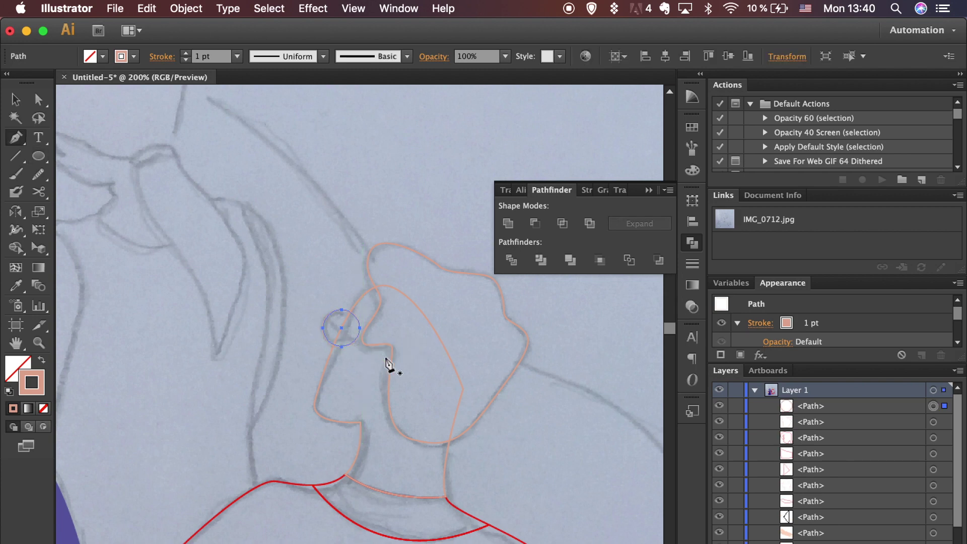
{"action": "left_click", "coordinate": [398, 355]}
{"action": "left_click", "coordinate": [325, 320]}
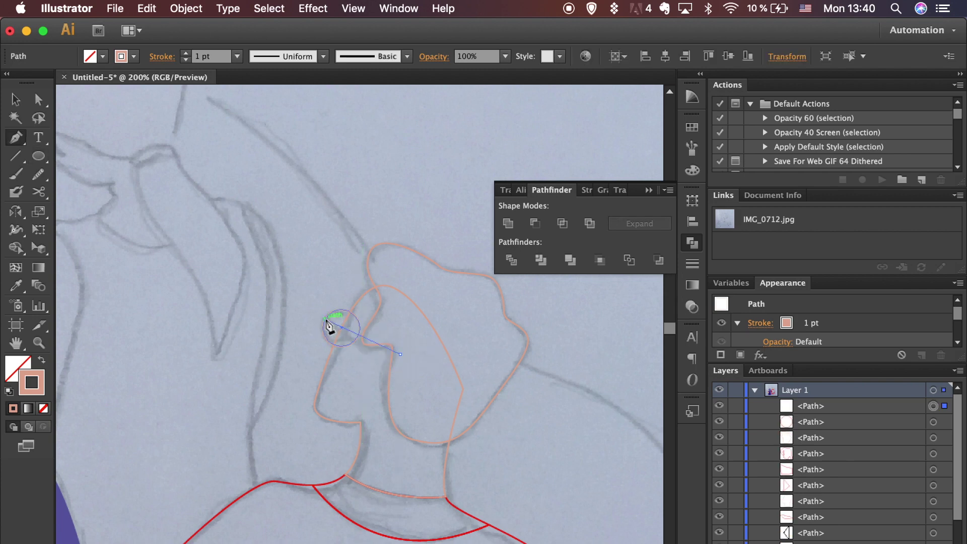
{"action": "key", "text": "v"}
{"action": "left_click", "coordinate": [305, 326]}
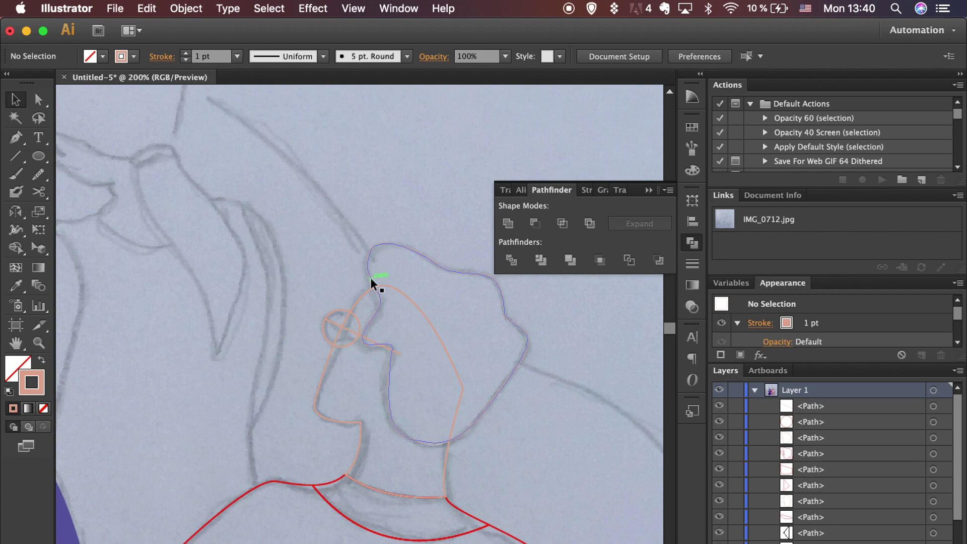
Fill the man's head with its skin tone and give the temple line of his glasses the woman's hair purple as a stroke.
{"action": "left_click", "coordinate": [323, 384]}
{"action": "key", "text": "shift+x"}
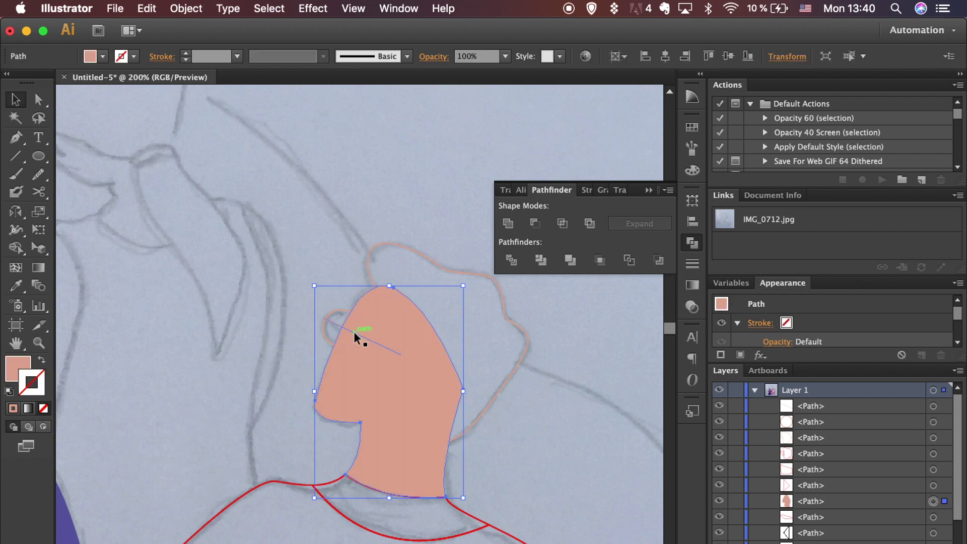
{"action": "left_click", "coordinate": [354, 331]}
{"action": "scroll", "coordinate": [212, 428], "scroll_direction": "down", "scroll_amount": 3}
{"action": "scroll", "coordinate": [212, 428], "scroll_direction": "left", "scroll_amount": 3}
{"action": "key", "text": "i"}
{"action": "left_click", "coordinate": [157, 458]}
{"action": "key", "text": "shift+x"}
{"action": "key", "text": "v"}
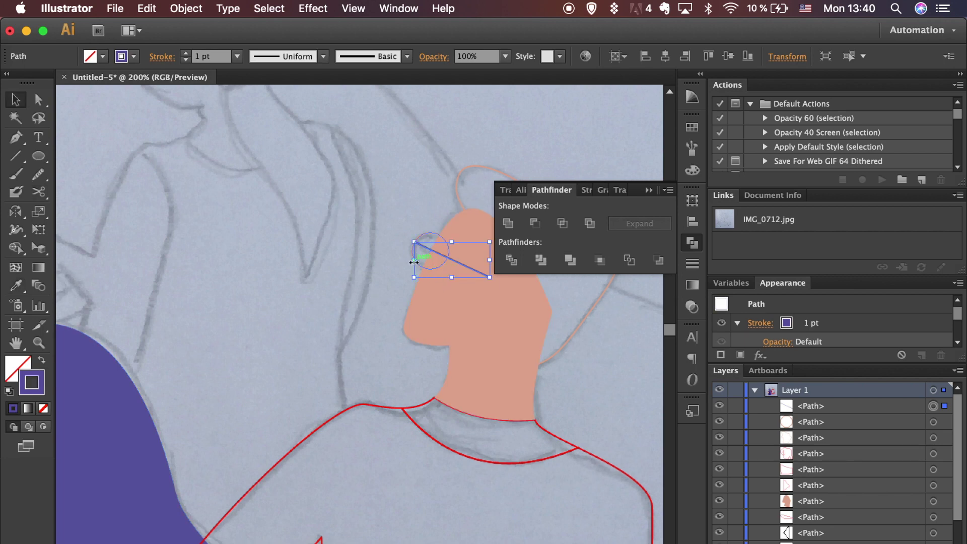
Match the circular lens of the man's glasses to the purple outline of the temple line.
{"action": "left_click", "coordinate": [386, 277]}
{"action": "left_click", "coordinate": [420, 262]}
{"action": "key", "text": "i"}
{"action": "left_click", "coordinate": [453, 272]}
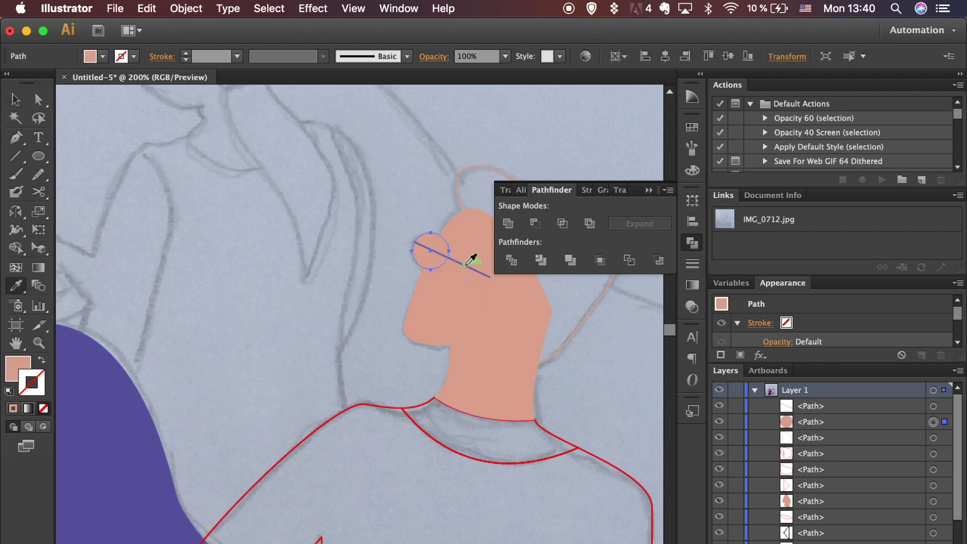
{"action": "key", "text": "super+z"}
{"action": "key", "text": "v"}
Bring the man's head shape forward so it overlaps the lens circle of his glasses.
{"action": "left_click", "coordinate": [389, 265]}
{"action": "left_click", "coordinate": [437, 284]}
{"action": "key", "text": "super+bracketright"}
{"action": "key", "text": "super+bracketright"}
{"action": "key", "text": "super+]"}
{"action": "left_click", "coordinate": [342, 304]}
{"action": "key", "text": "super+1"}
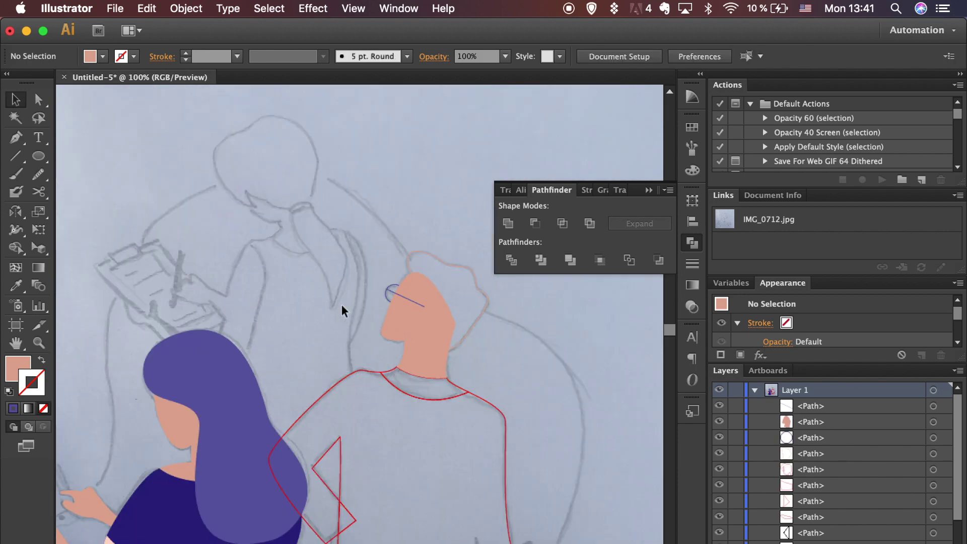
Fill the man's hair with the woman's hair purple and bring it in front of his head.
{"action": "left_click", "coordinate": [469, 269]}
{"action": "key", "text": "i"}
{"action": "left_click", "coordinate": [256, 405]}
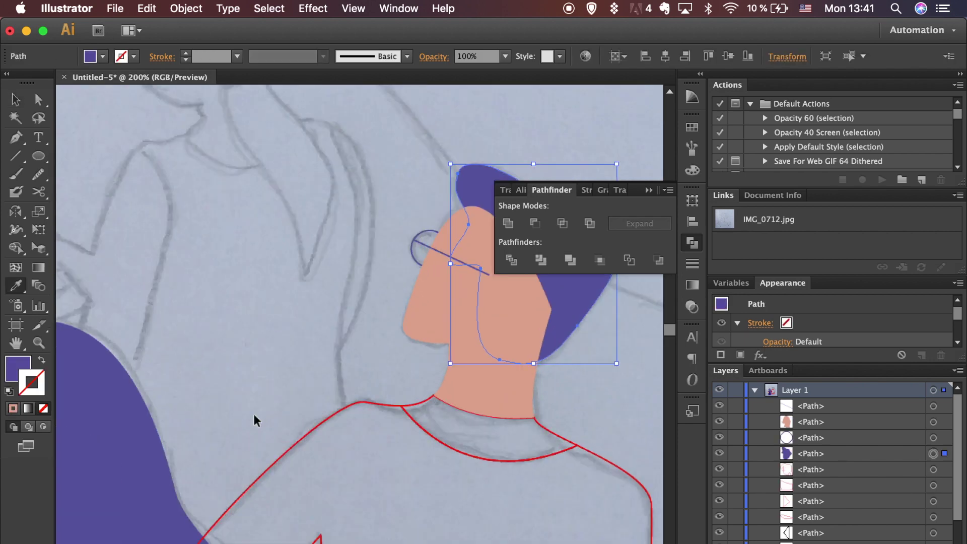
{"action": "key", "text": "super+bracketright"}
{"action": "key", "text": "super+bracketright"}
{"action": "key", "text": "v"}
{"action": "left_click", "coordinate": [553, 397]}
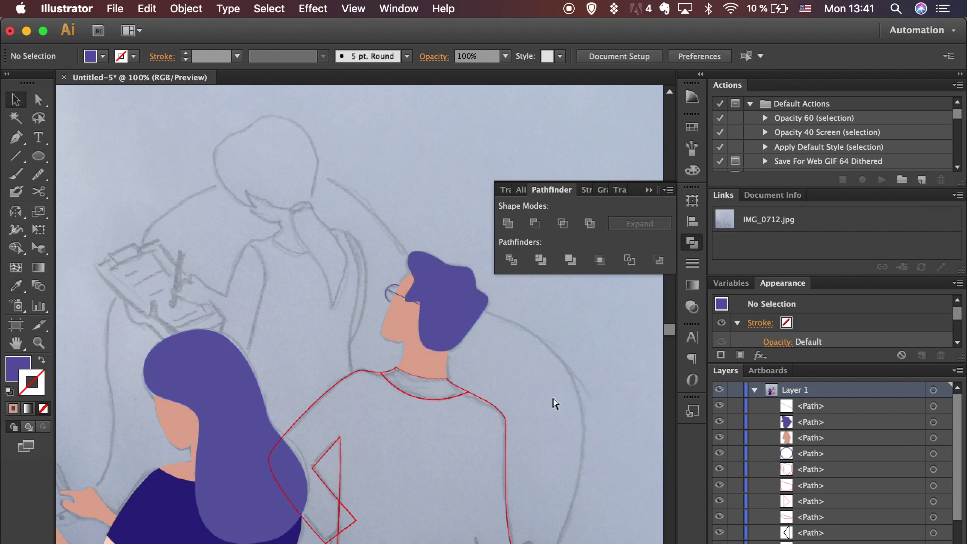
Shorten the temple line of the glasses so that it ends at the edge of the man's hair.
{"action": "key", "text": "super+equal"}
{"action": "key", "text": "super+equal"}
{"action": "key", "text": "super+equal"}
{"action": "key", "text": "super+equal"}
{"action": "left_click", "coordinate": [474, 330]}
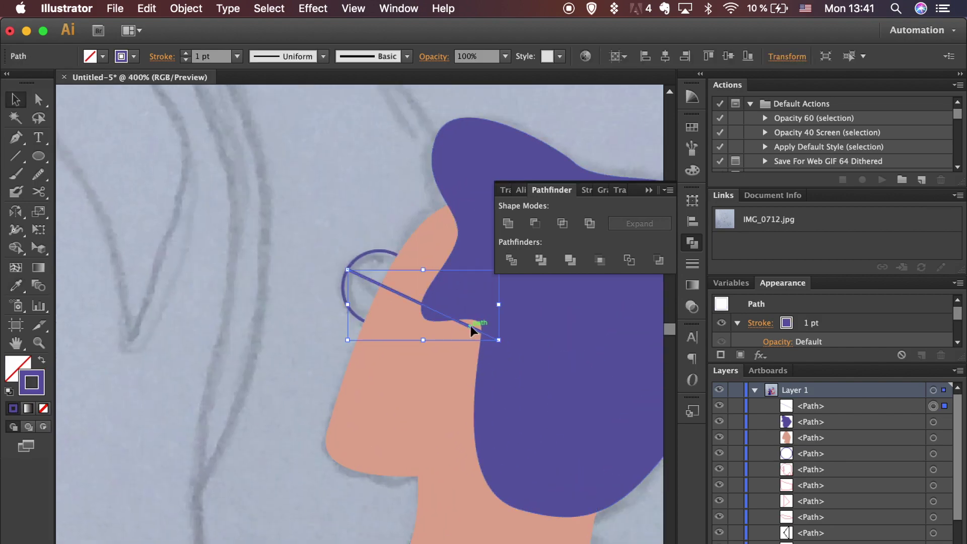
{"action": "key", "text": "a"}
{"action": "left_click_drag", "start_coordinate": [498, 340], "coordinate": [454, 316]}
{"action": "left_click", "coordinate": [462, 371]}
Fill the man's collar with the light peach color of the woman's sleeve trim.
{"action": "key", "text": "super+minus"}
{"action": "key", "text": "super+minus"}
{"action": "key", "text": "super+minus"}
{"action": "key", "text": "super+minus"}
{"action": "key", "text": "super+minus"}
{"action": "left_click", "coordinate": [462, 371]}
{"action": "scroll", "coordinate": [398, 360], "scroll_direction": "down", "scroll_amount": 3}
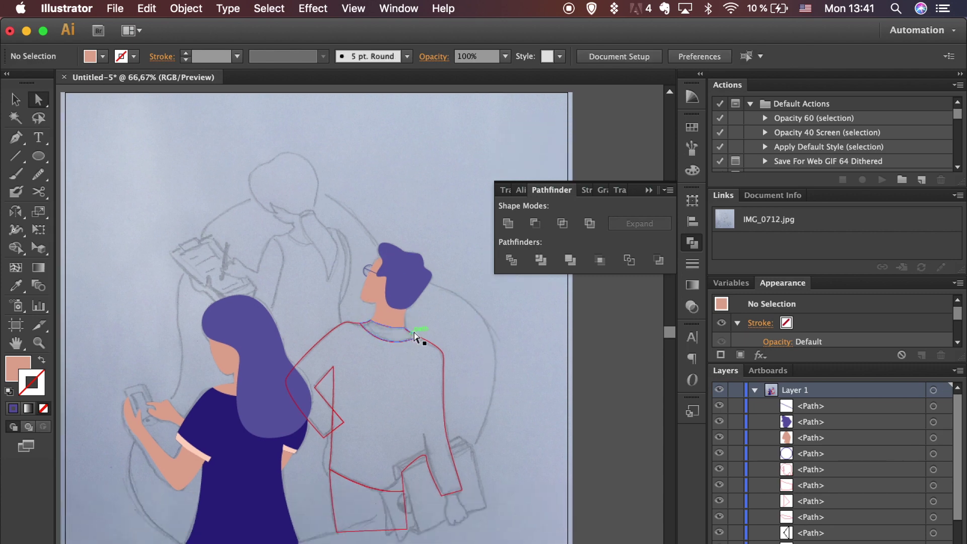
{"action": "left_click", "coordinate": [413, 335]}
{"action": "key", "text": "i"}
{"action": "left_click", "coordinate": [204, 444]}
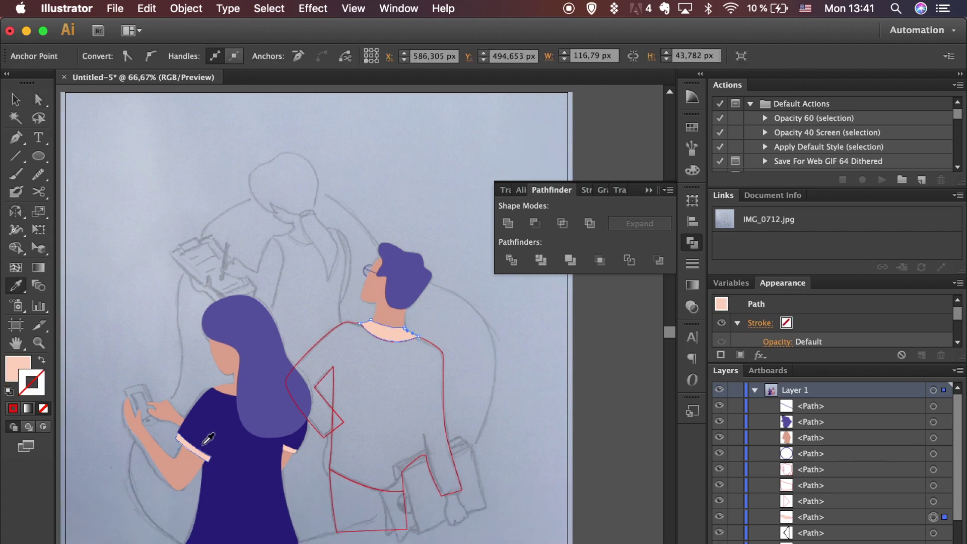
Fill the man's sweater with the orange-red swatch and no stroke.
{"action": "key", "text": "v"}
{"action": "left_click", "coordinate": [445, 386]}
{"action": "left_click", "coordinate": [697, 129]}
{"action": "left_click", "coordinate": [578, 145]}
{"action": "left_click", "coordinate": [41, 359]}
Fill the shape below the sweater's hem with the purple of the woman's hair.
{"action": "left_click", "coordinate": [346, 538]}
{"action": "left_click", "coordinate": [347, 532]}
{"action": "key", "text": "i"}
{"action": "left_click", "coordinate": [261, 406]}
{"action": "key", "text": "v"}
{"action": "left_click", "coordinate": [522, 537]}
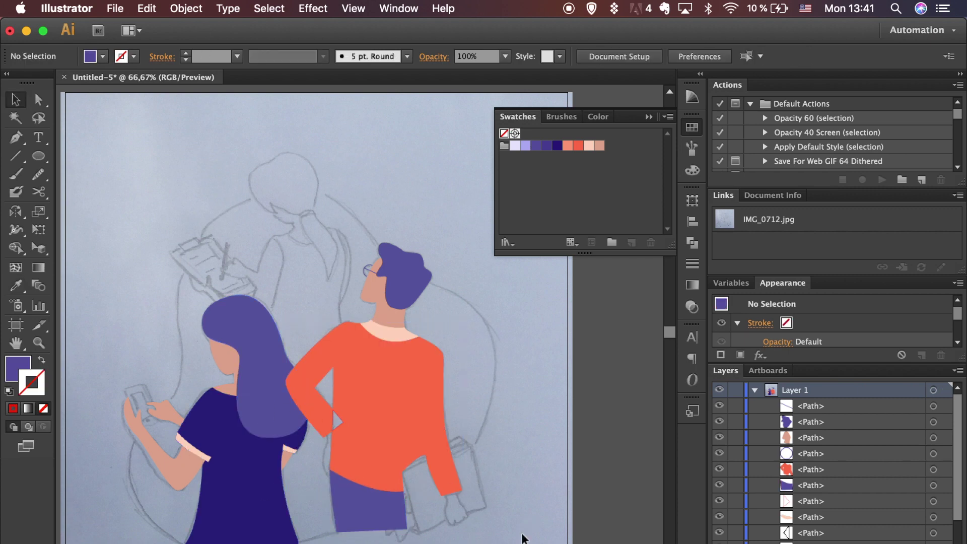
Lock the sweater shape and fill the leftover triangle at the bent arm's cuff with the sweater's orange-red.
{"action": "key", "text": "super+="}
{"action": "key", "text": "super+="}
{"action": "scroll", "coordinate": [336, 419], "scroll_direction": "down", "scroll_amount": 2}
{"action": "key", "text": "a"}
{"action": "left_click", "coordinate": [302, 433]}
{"action": "key", "text": "super+="}
{"action": "key", "text": "super+="}
{"action": "key", "text": "super+="}
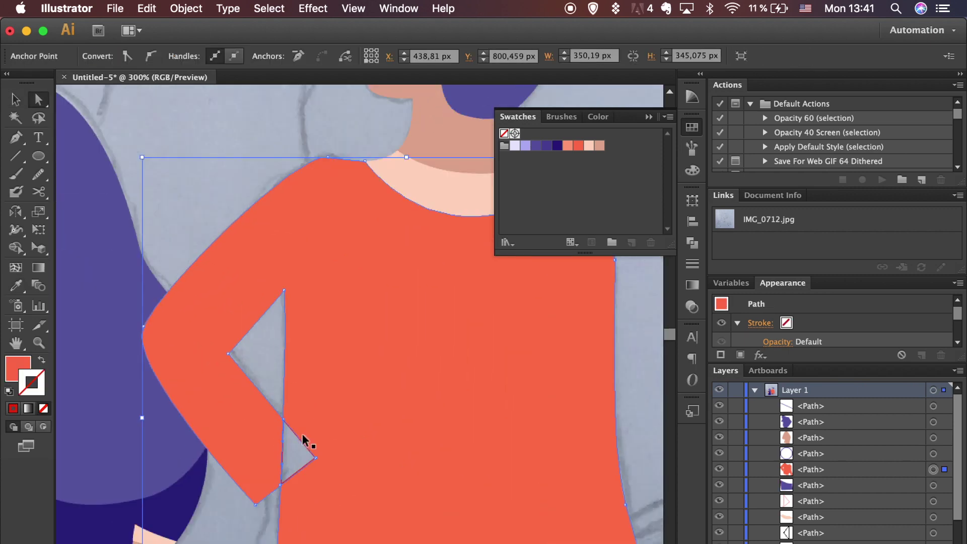
{"action": "left_click", "coordinate": [231, 491]}
{"action": "left_click", "coordinate": [226, 397]}
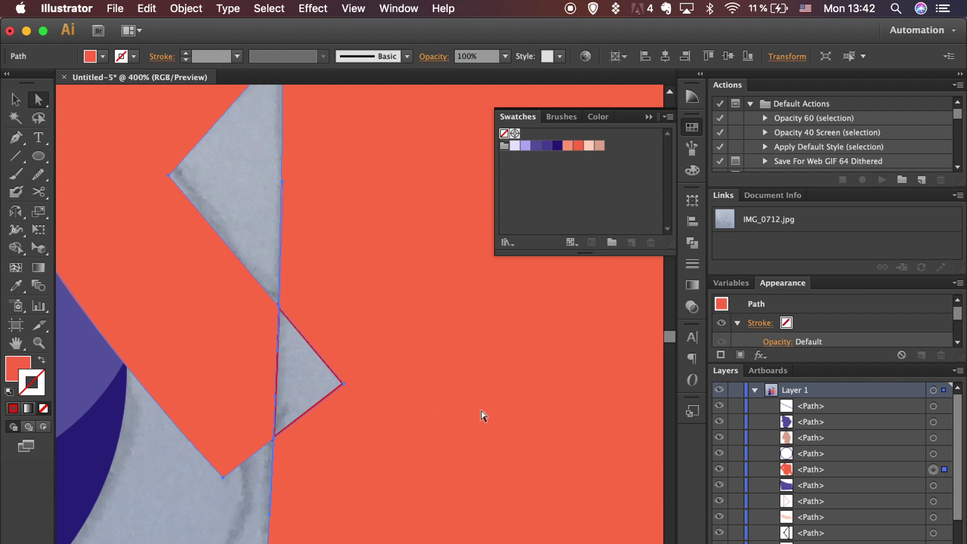
{"action": "left_click", "coordinate": [736, 469]}
{"action": "left_click", "coordinate": [281, 367]}
{"action": "key", "text": "i"}
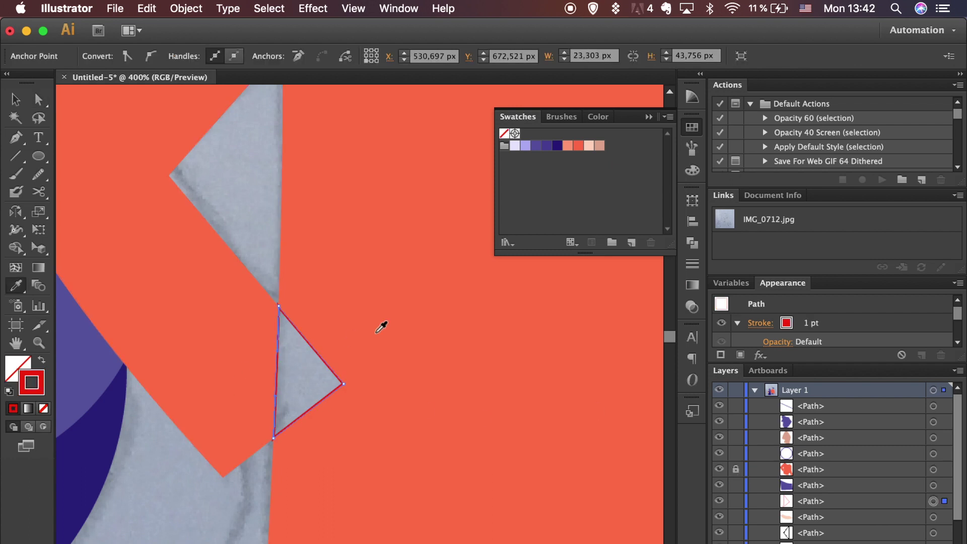
{"action": "left_click", "coordinate": [377, 332]}
Unlock the sweater and unite it with the filled triangle using the Pathfinder.
{"action": "key", "text": "a"}
{"action": "left_click", "coordinate": [736, 469]}
{"action": "left_click", "coordinate": [463, 362], "text": "shift"}
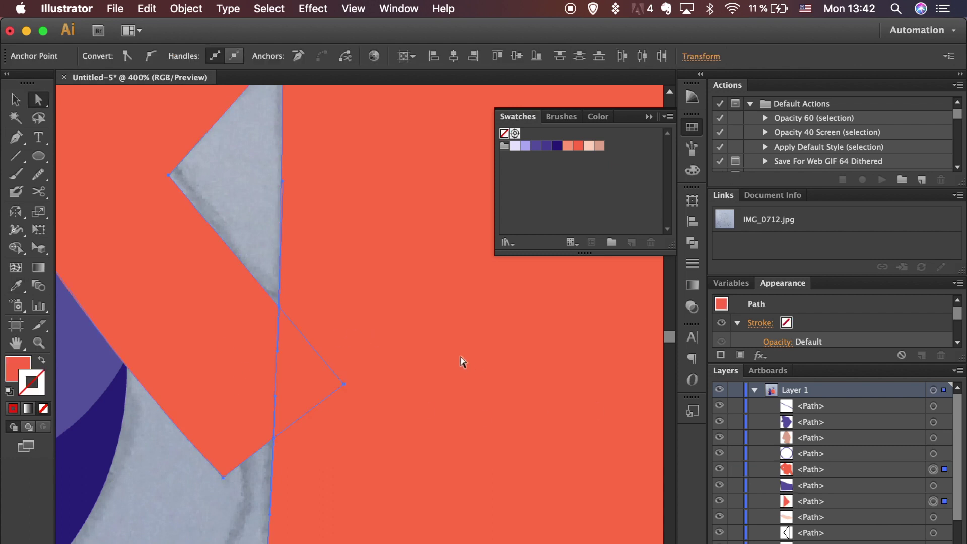
{"action": "left_click", "coordinate": [694, 224]}
{"action": "left_click", "coordinate": [507, 223]}
{"action": "left_click", "coordinate": [244, 505]}
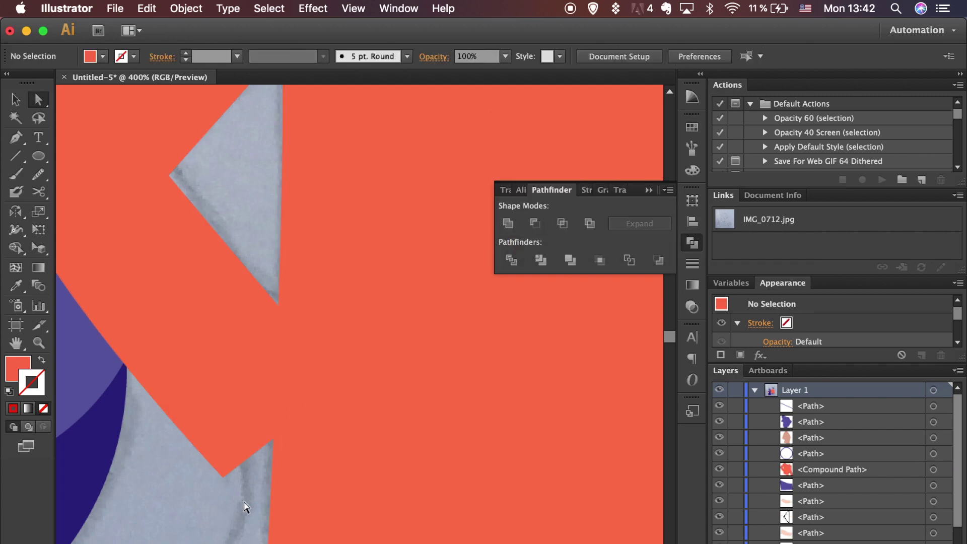
Trace the man's hand on his hip with the Pen tool, fill it with the woman's skin tone and place it behind the sweater.
{"action": "key", "text": "super+0"}
{"action": "left_click", "coordinate": [692, 243]}
{"action": "key", "text": "super+equal"}
{"action": "key", "text": "super+equal"}
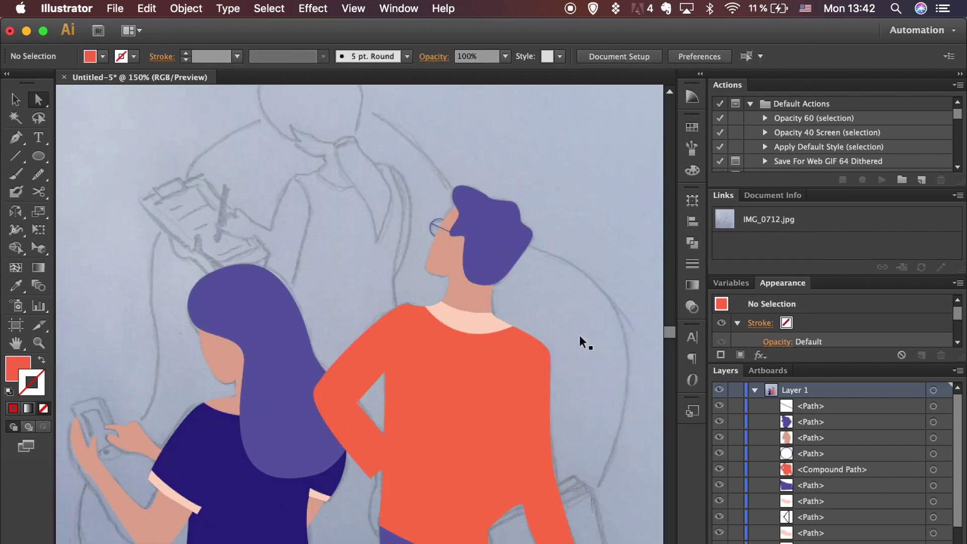
{"action": "key", "text": "p"}
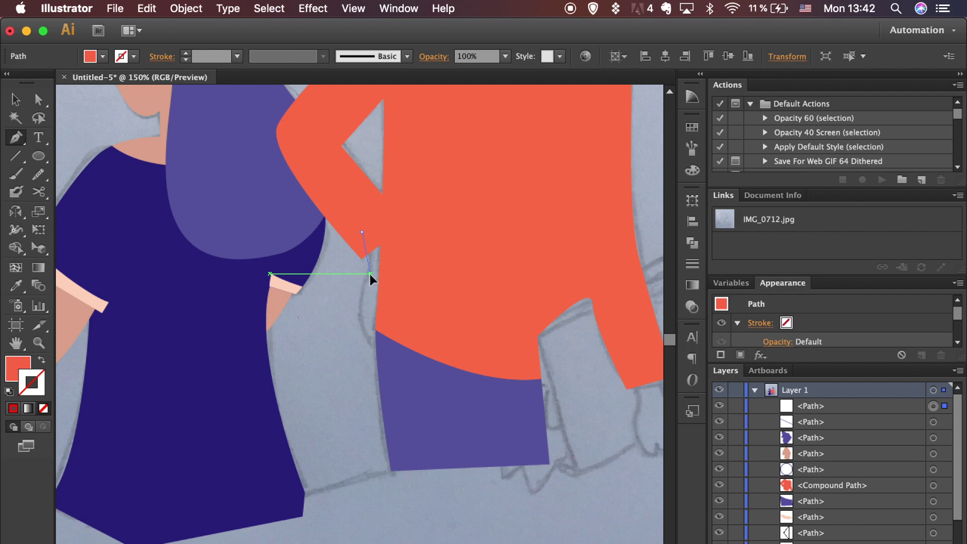
{"action": "left_click", "coordinate": [369, 273]}
{"action": "left_click_drag", "start_coordinate": [383, 356], "coordinate": [421, 376]}
{"action": "left_click", "coordinate": [383, 356]}
{"action": "left_click", "coordinate": [413, 267]}
{"action": "left_click", "coordinate": [383, 222]}
{"action": "key", "text": "i"}
{"action": "left_click", "coordinate": [277, 303]}
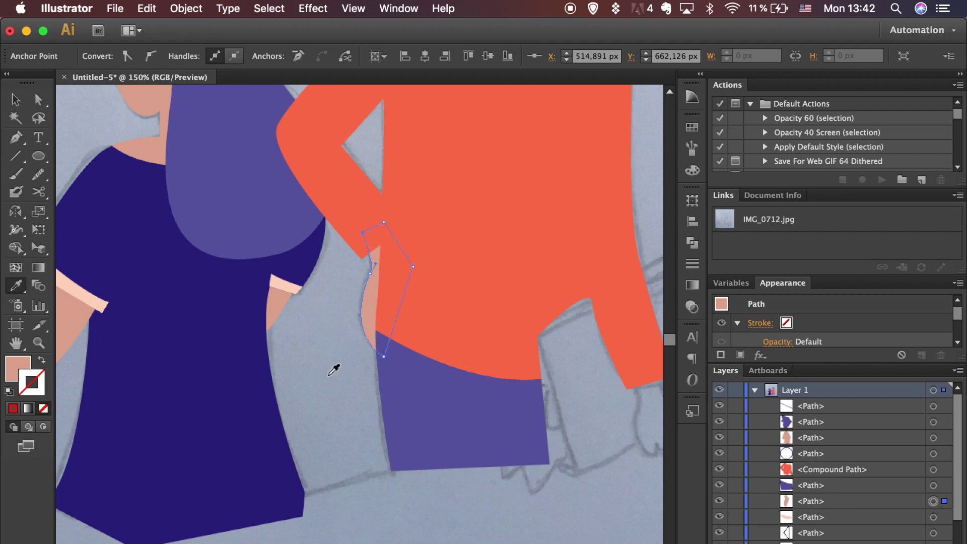
{"action": "key", "text": "v"}
{"action": "left_click", "coordinate": [328, 374]}
Trace the man's lowered hand with the Pen tool as a closed skin-toned shape extending from the wrist up into the sleeve.
{"action": "scroll", "coordinate": [327, 374], "scroll_direction": "right", "scroll_amount": 8}
{"action": "scroll", "coordinate": [328, 373], "scroll_direction": "down", "scroll_amount": 2}
{"action": "key", "text": "p"}
{"action": "left_click", "coordinate": [430, 339]}
{"action": "key", "text": "super+plus"}
{"action": "key", "text": "super+plus"}
{"action": "scroll", "coordinate": [437, 370], "scroll_direction": "down", "scroll_amount": 2}
{"action": "scroll", "coordinate": [437, 370], "scroll_direction": "right", "scroll_amount": 2}
{"action": "key", "text": "super+z"}
{"action": "left_click", "coordinate": [431, 289]}
{"action": "left_click_drag", "start_coordinate": [446, 337], "coordinate": [443, 354]}
{"action": "left_click_drag", "start_coordinate": [454, 427], "coordinate": [534, 378]}
{"action": "left_click", "coordinate": [542, 398]}
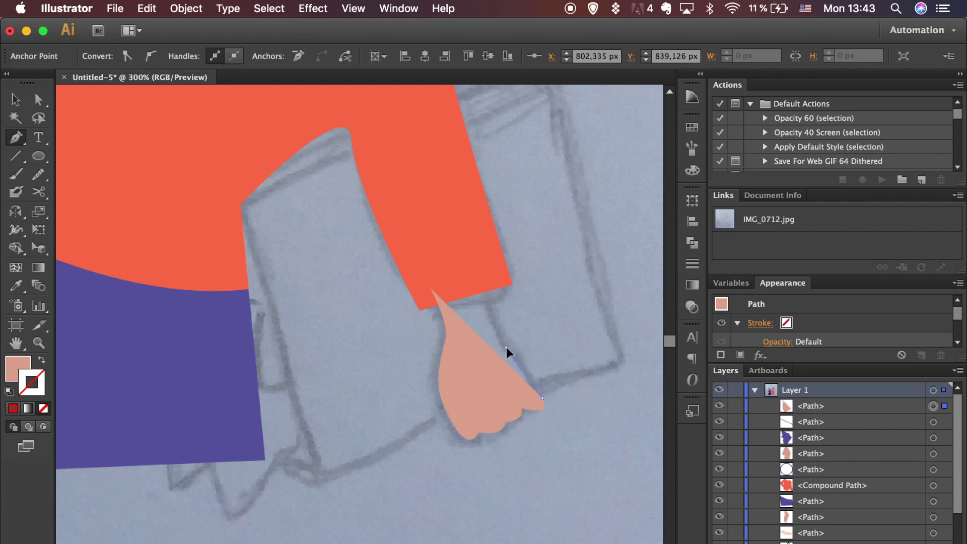
{"action": "left_click_drag", "start_coordinate": [480, 274], "coordinate": [443, 292]}
Send the lowered hand backward so that it sits behind the sweater sleeve.
{"action": "key", "text": "super+bracketleft"}
{"action": "key", "text": "super+bracketleft"}
{"action": "key", "text": "super+bracketleft"}
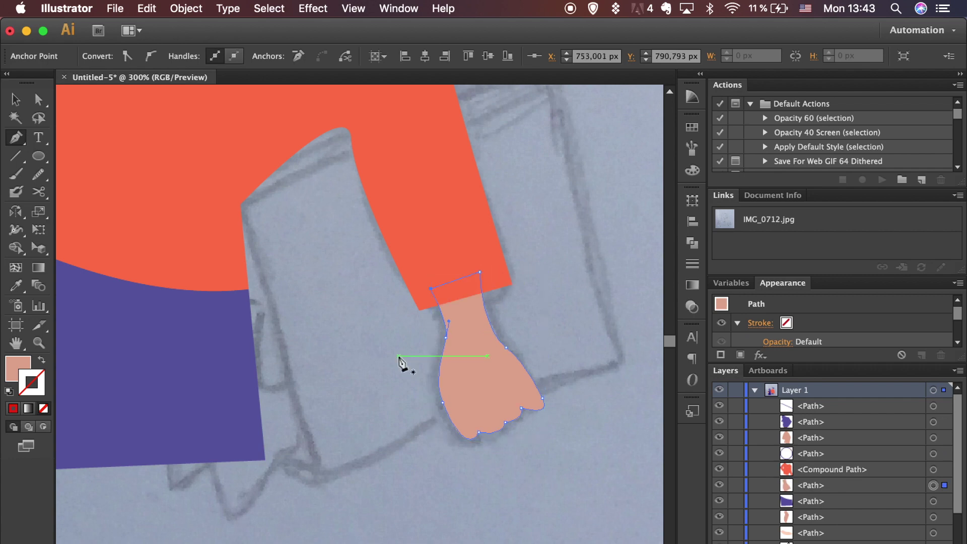
{"action": "key", "text": "v"}
{"action": "left_click", "coordinate": [398, 355]}
Start outlining the ponytailed woman with a red stroke and no fill, tracing her upper arm, neck, chin and face up into the head.
{"action": "key", "text": "super+minus"}
{"action": "key", "text": "super+minus"}
{"action": "key", "text": "super+minus"}
{"action": "key", "text": "super+minus"}
{"action": "scroll", "coordinate": [438, 458], "scroll_direction": "up", "scroll_amount": 6}
{"action": "scroll", "coordinate": [438, 457], "scroll_direction": "left", "scroll_amount": 5}
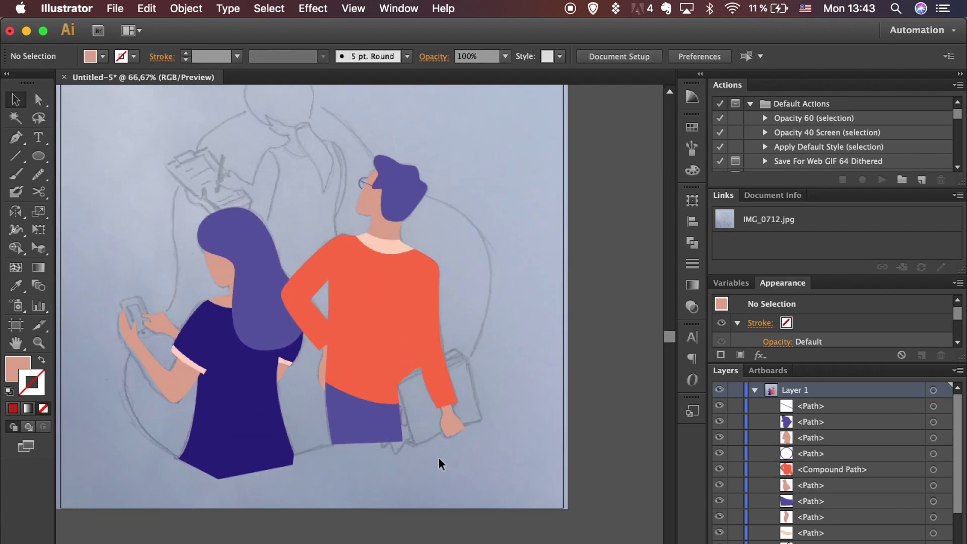
{"action": "key", "text": "super+plus"}
{"action": "key", "text": "super+plus"}
{"action": "scroll", "coordinate": [439, 458], "scroll_direction": "up", "scroll_amount": 4}
{"action": "scroll", "coordinate": [438, 458], "scroll_direction": "left", "scroll_amount": 1}
{"action": "key", "text": "p"}
{"action": "left_click", "coordinate": [13, 408]}
{"action": "left_click", "coordinate": [19, 368]}
{"action": "left_click", "coordinate": [44, 408]}
{"action": "left_click", "coordinate": [329, 349]}
{"action": "left_click_drag", "start_coordinate": [374, 268], "coordinate": [393, 263]}
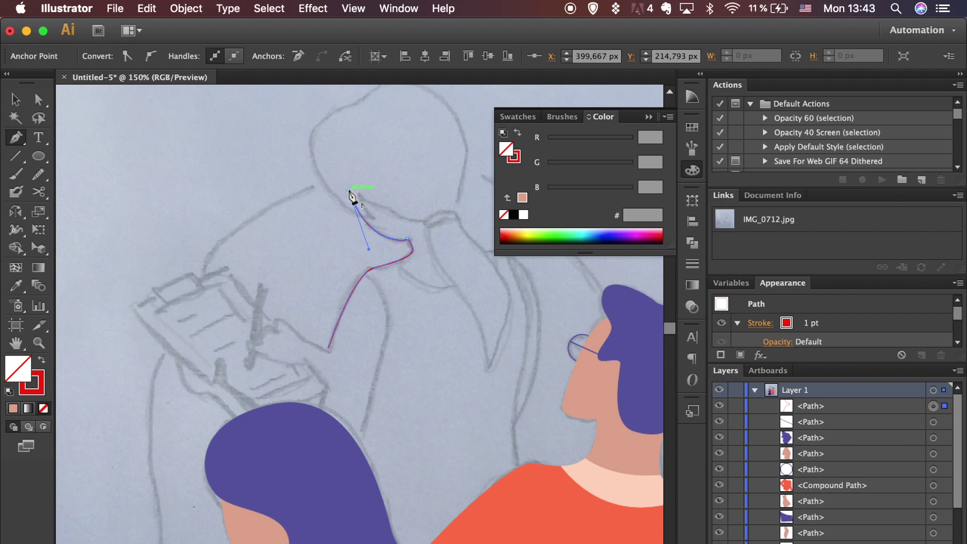
{"action": "left_click", "coordinate": [441, 172]}
Continue the ponytailed woman's outline from the nape over her shoulder and down her back to behind the man's shoulder.
{"action": "scroll", "coordinate": [441, 173], "scroll_direction": "right", "scroll_amount": 3}
{"action": "scroll", "coordinate": [441, 173], "scroll_direction": "down", "scroll_amount": 2}
{"action": "left_click", "coordinate": [384, 191]}
{"action": "left_click_drag", "start_coordinate": [435, 211], "coordinate": [447, 233]}
{"action": "left_click_drag", "start_coordinate": [423, 365], "coordinate": [389, 412]}
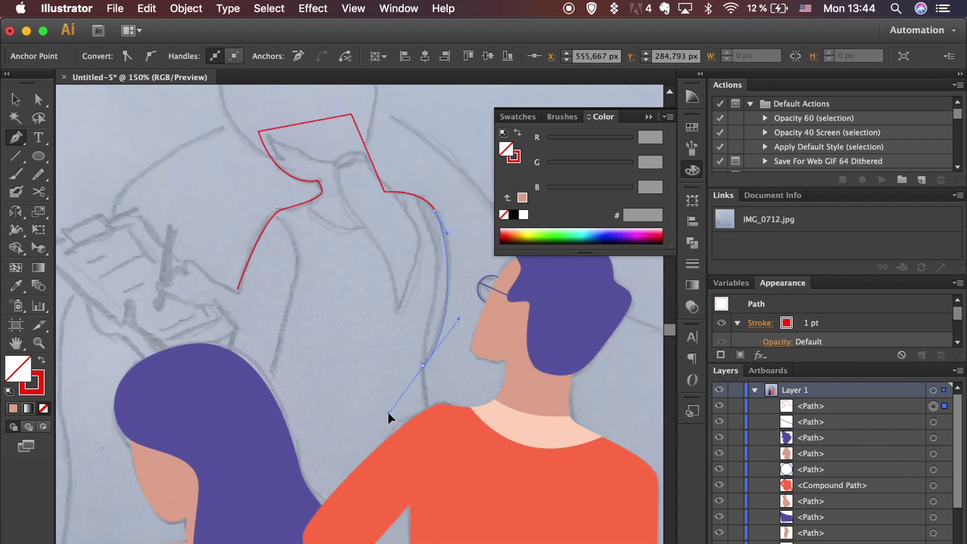
{"action": "left_click", "coordinate": [423, 365]}
{"action": "left_click", "coordinate": [432, 442]}
Extend the outline with straight segments across the man's elbow and the long-haired woman's hair towards the clipboard.
{"action": "scroll", "coordinate": [439, 442], "scroll_direction": "down", "scroll_amount": 3}
{"action": "scroll", "coordinate": [438, 442], "scroll_direction": "left", "scroll_amount": 3}
{"action": "left_click", "coordinate": [303, 535]}
{"action": "left_click", "coordinate": [222, 418]}
{"action": "left_click", "coordinate": [153, 367]}
Trace the hand holding the clipboard, including fingertips and thumb, and continue the outline into the long-haired woman's hair.
{"action": "left_click", "coordinate": [114, 335]}
{"action": "left_click_drag", "start_coordinate": [115, 264], "coordinate": [117, 222]}
{"action": "left_click", "coordinate": [115, 264]}
{"action": "left_click_drag", "start_coordinate": [151, 298], "coordinate": [162, 277]}
{"action": "left_click", "coordinate": [243, 344]}
Trace the ponytailed woman's forearm and writing hand around the fingers and close the outline at the crook of her arm.
{"action": "left_click_drag", "start_coordinate": [262, 302], "coordinate": [242, 276]}
{"action": "left_click_drag", "start_coordinate": [183, 262], "coordinate": [203, 240]}
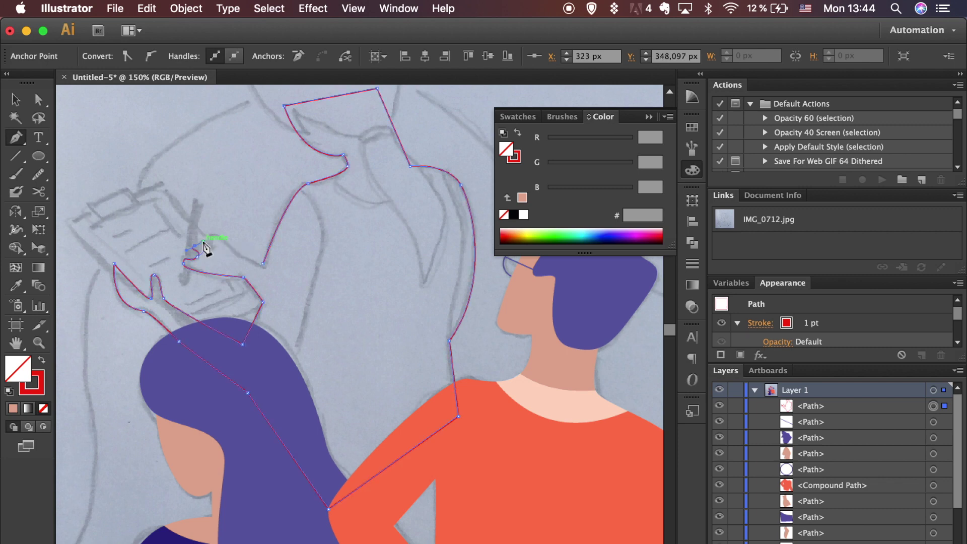
{"action": "key", "text": "super+="}
{"action": "key", "text": "super+="}
{"action": "key", "text": "super+="}
{"action": "scroll", "coordinate": [204, 242], "scroll_direction": "left", "scroll_amount": 7}
{"action": "scroll", "coordinate": [204, 242], "scroll_direction": "up", "scroll_amount": 2}
{"action": "left_click_drag", "start_coordinate": [260, 229], "coordinate": [351, 176]}
{"action": "left_click", "coordinate": [397, 214]}
{"action": "left_click", "coordinate": [448, 232]}
{"action": "left_click", "coordinate": [434, 199], "text": "super"}
{"action": "key", "text": "super+plus"}
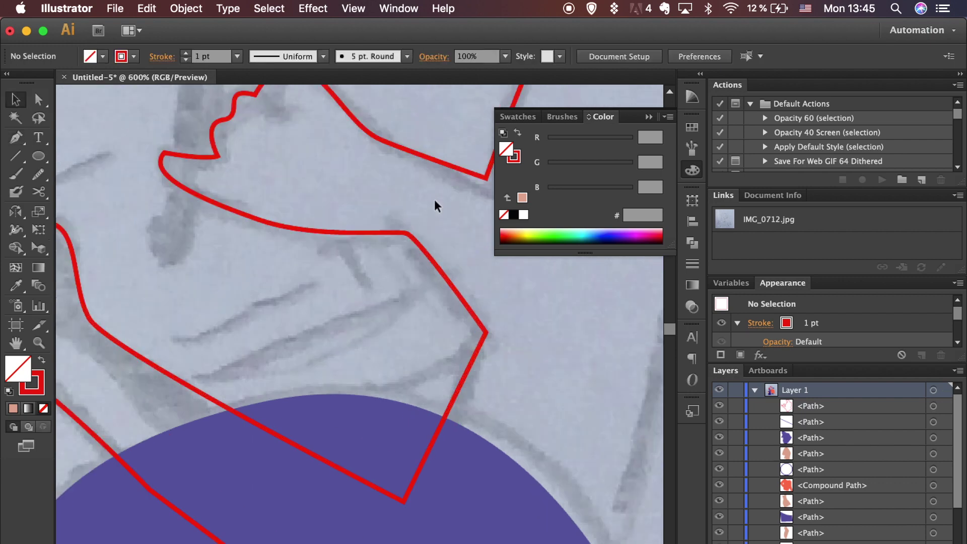
Reshape the straight segment at the writing hand's last finger into a rounded knuckle bump using an added anchor point.
{"action": "scroll", "coordinate": [434, 198], "scroll_direction": "up", "scroll_amount": 4}
{"action": "scroll", "coordinate": [434, 198], "scroll_direction": "left", "scroll_amount": 2}
{"action": "left_click_drag", "start_coordinate": [16, 137], "coordinate": [76, 156]}
{"action": "left_click", "coordinate": [334, 183]}
{"action": "key", "text": "a"}
{"action": "left_click", "coordinate": [337, 190]}
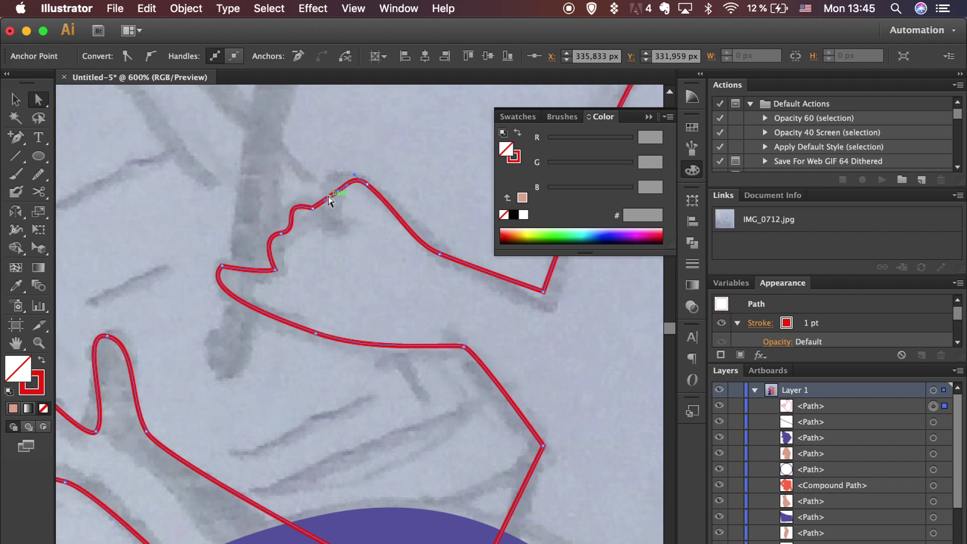
{"action": "left_click", "coordinate": [361, 159], "text": "super"}
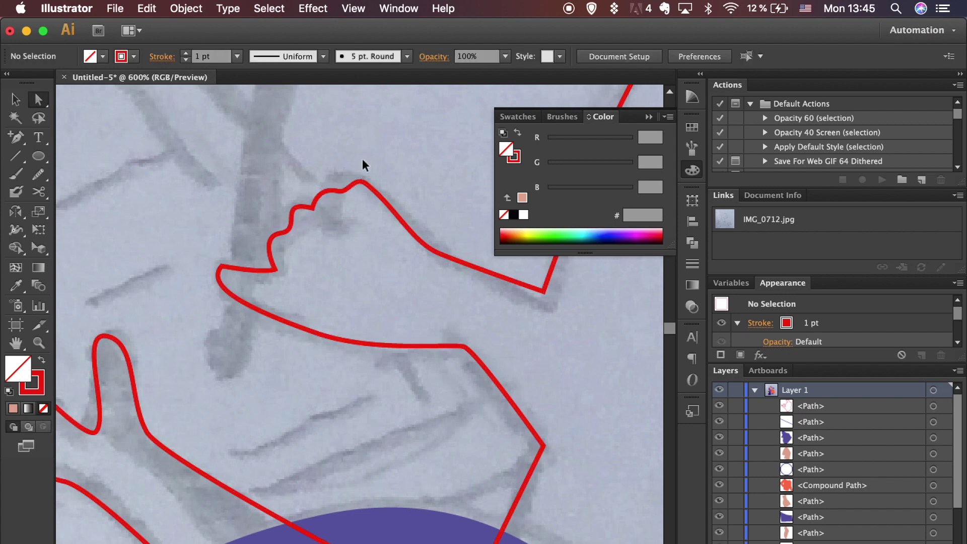
Draw a curved neckline across the base of the ponytailed woman's neck with the Pen tool.
{"action": "key", "text": "super+minus"}
{"action": "key", "text": "super+minus"}
{"action": "key", "text": "super+minus"}
{"action": "key", "text": "super+minus"}
{"action": "key", "text": "p"}
{"action": "left_click", "coordinate": [335, 214]}
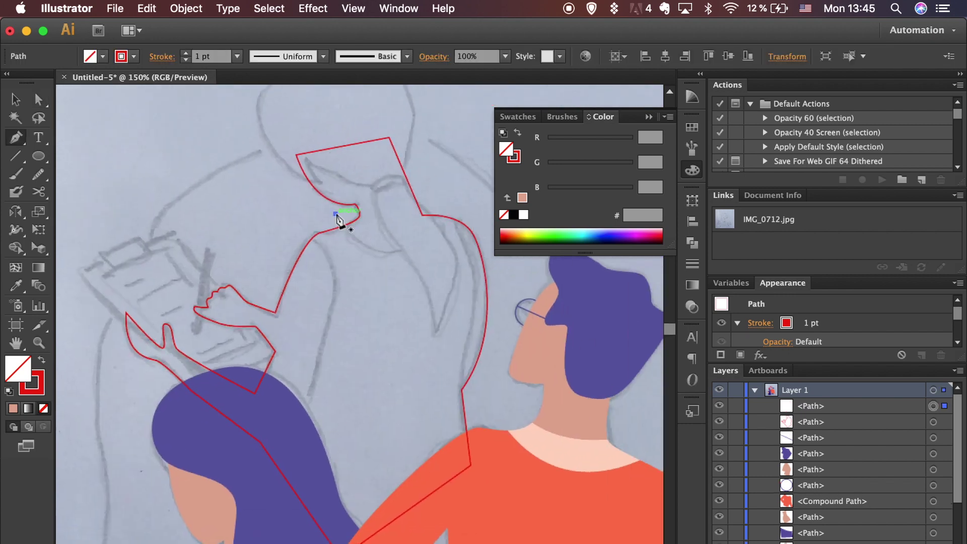
{"action": "left_click_drag", "start_coordinate": [441, 200], "coordinate": [487, 182]}
{"action": "left_click", "coordinate": [477, 239], "text": "super"}
Draw the line separating the ponytailed woman's far arm from her back, from the shoulder down to the man's shoulder.
{"action": "scroll", "coordinate": [477, 239], "scroll_direction": "down", "scroll_amount": 2}
{"action": "scroll", "coordinate": [477, 240], "scroll_direction": "right", "scroll_amount": 2}
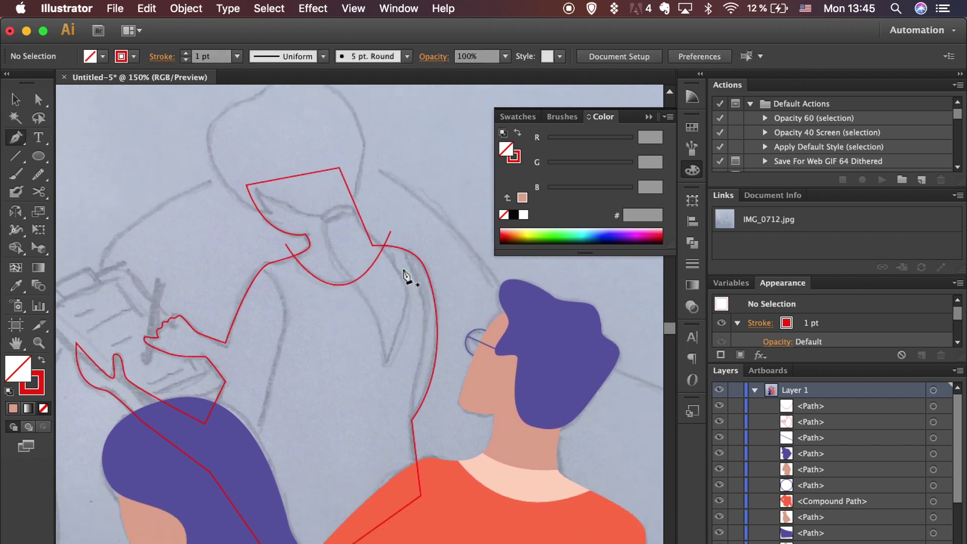
{"action": "left_click", "coordinate": [397, 238]}
{"action": "left_click_drag", "start_coordinate": [415, 385], "coordinate": [413, 394]}
{"action": "key", "text": "super+equal"}
{"action": "key", "text": "super+equal"}
{"action": "key", "text": "super+equal"}
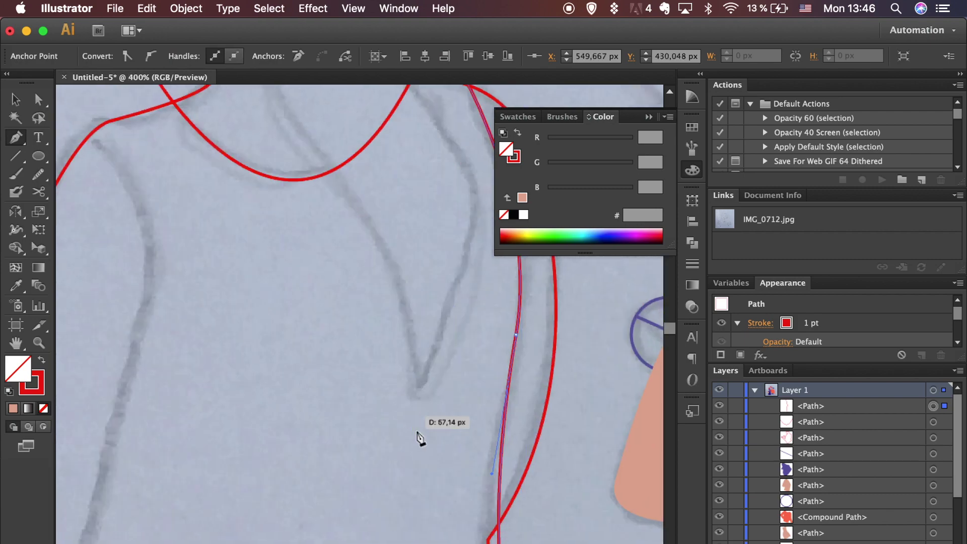
{"action": "scroll", "coordinate": [418, 438], "scroll_direction": "down", "scroll_amount": 5}
{"action": "scroll", "coordinate": [418, 438], "scroll_direction": "right", "scroll_amount": 2}
{"action": "left_click_drag", "start_coordinate": [453, 340], "coordinate": [443, 324]}
{"action": "key", "text": "p"}
{"action": "left_click", "coordinate": [464, 343]}
Draw the armhole line of the writing arm from the shoulder down into the long-haired woman's hair and adjust its end point.
{"action": "key", "text": "super+minus"}
{"action": "key", "text": "super+minus"}
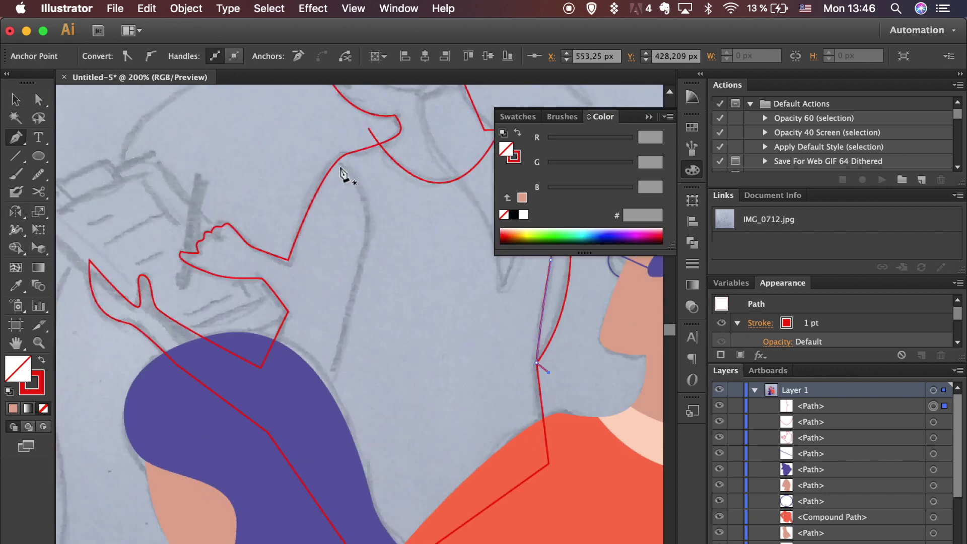
{"action": "left_click", "coordinate": [331, 144]}
{"action": "left_click", "coordinate": [280, 486]}
{"action": "key", "text": "a"}
{"action": "left_click_drag", "start_coordinate": [280, 486], "coordinate": [288, 506]}
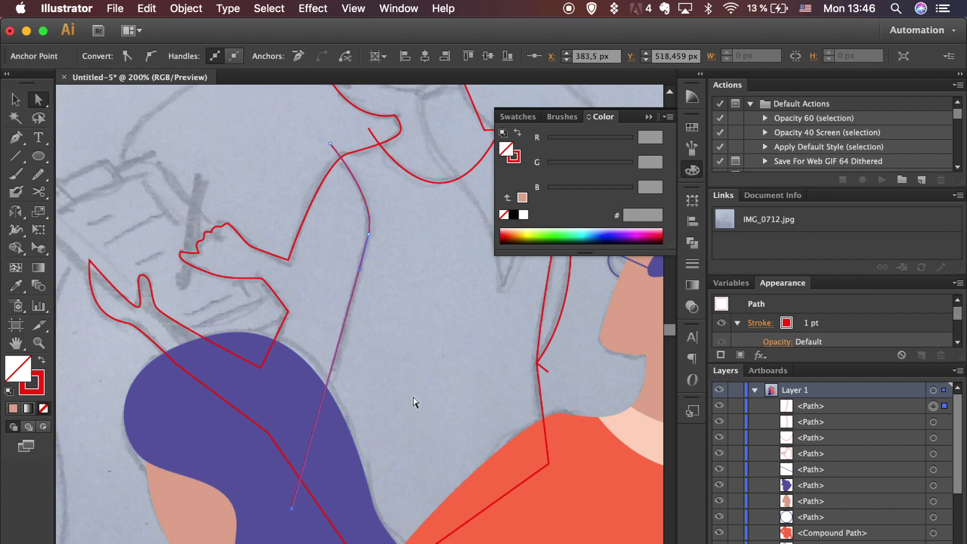
{"action": "key", "text": "shift+super+a"}
Trace the ponytailed woman's hair around her head from the face to the base of the ponytail.
{"action": "key", "text": "super+minus"}
{"action": "key", "text": "super+minus"}
{"action": "key", "text": "super+minus"}
{"action": "key", "text": "v"}
{"action": "key", "text": "super+plus"}
{"action": "key", "text": "super+plus"}
{"action": "key", "text": "super+plus"}
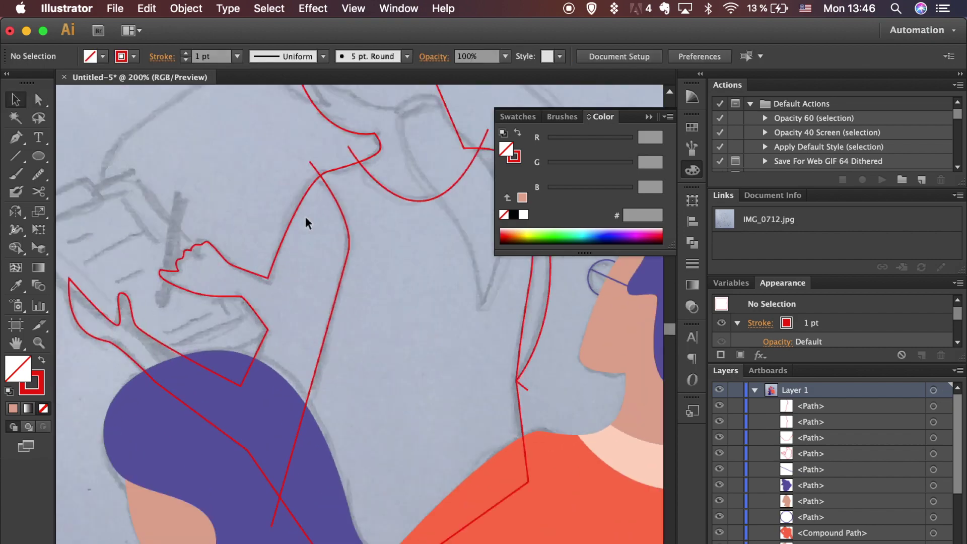
{"action": "key", "text": "p"}
{"action": "left_click", "coordinate": [258, 371]}
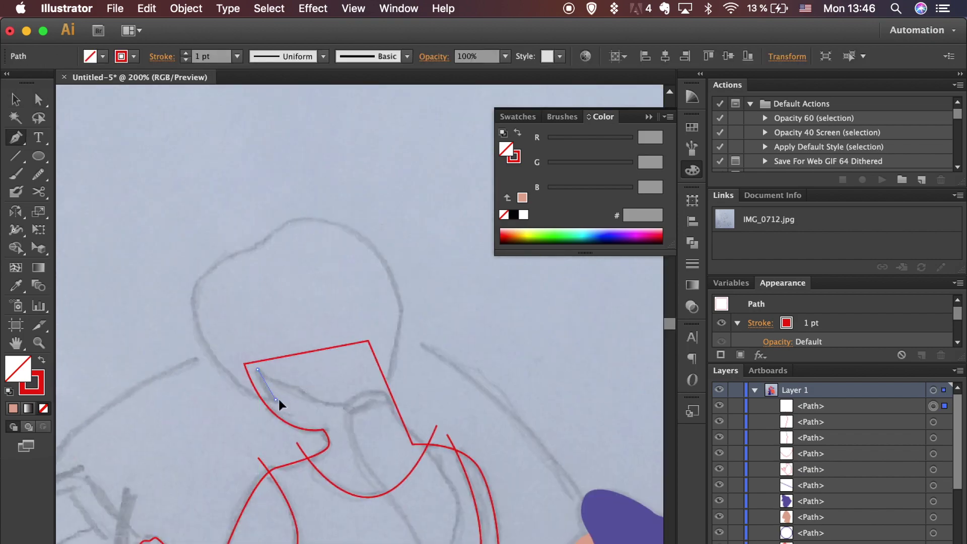
{"action": "left_click_drag", "start_coordinate": [278, 400], "coordinate": [289, 411]}
{"action": "left_click_drag", "start_coordinate": [207, 348], "coordinate": [192, 307]}
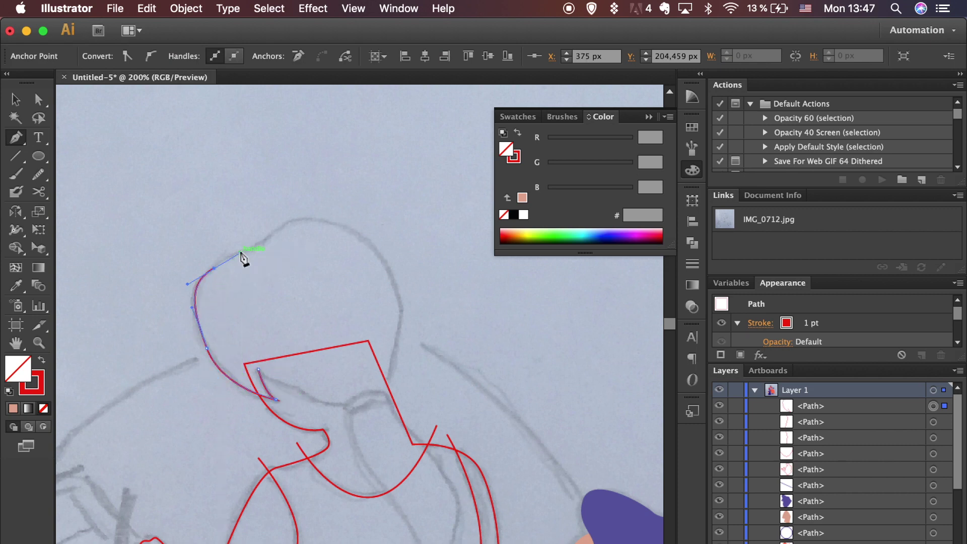
{"action": "left_click_drag", "start_coordinate": [382, 262], "coordinate": [406, 318]}
{"action": "left_click", "coordinate": [397, 410]}
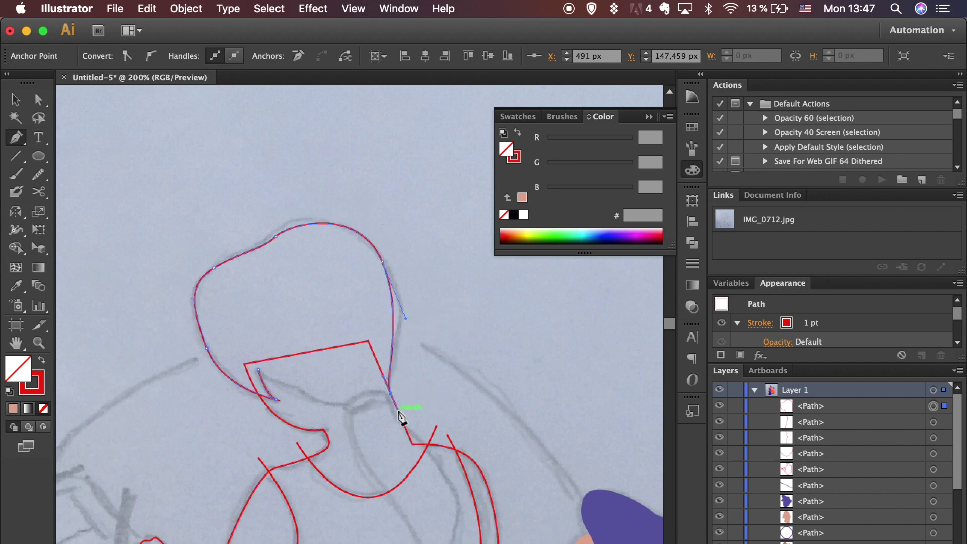
Move the anchor point at the back of the head outward and adjust its handle to fit the sketch.
{"action": "key", "text": "a"}
{"action": "left_click_drag", "start_coordinate": [381, 263], "coordinate": [394, 269]}
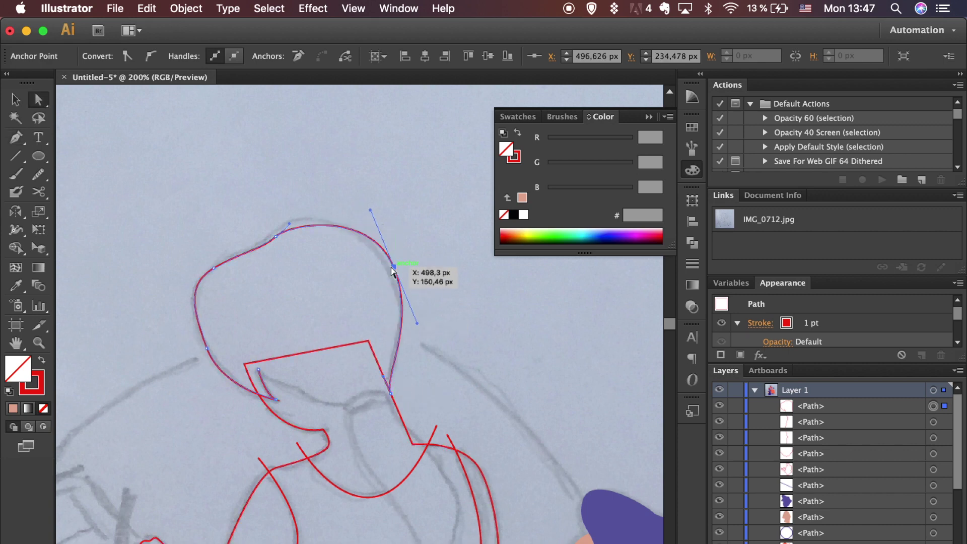
{"action": "left_click_drag", "start_coordinate": [372, 200], "coordinate": [373, 200]}
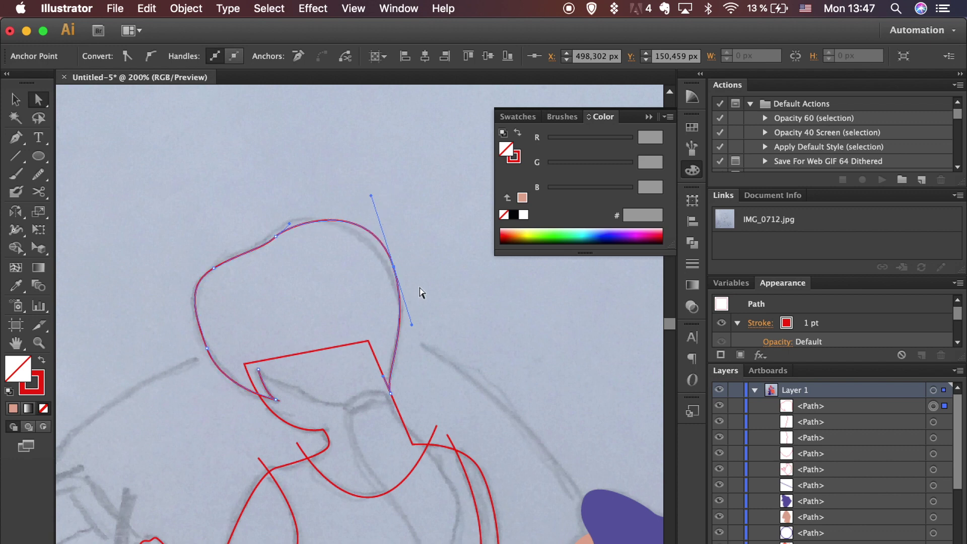
Trace the ponytail down to its tip and back up, and close the hair outline along the hairline at the face.
{"action": "key", "text": "p"}
{"action": "scroll", "coordinate": [437, 458], "scroll_direction": "down", "scroll_amount": 3}
{"action": "left_click_drag", "start_coordinate": [417, 375], "coordinate": [433, 390]}
{"action": "left_click_drag", "start_coordinate": [456, 440], "coordinate": [398, 444]}
{"action": "left_click", "coordinate": [428, 533]}
{"action": "left_click_drag", "start_coordinate": [346, 343], "coordinate": [345, 345]}
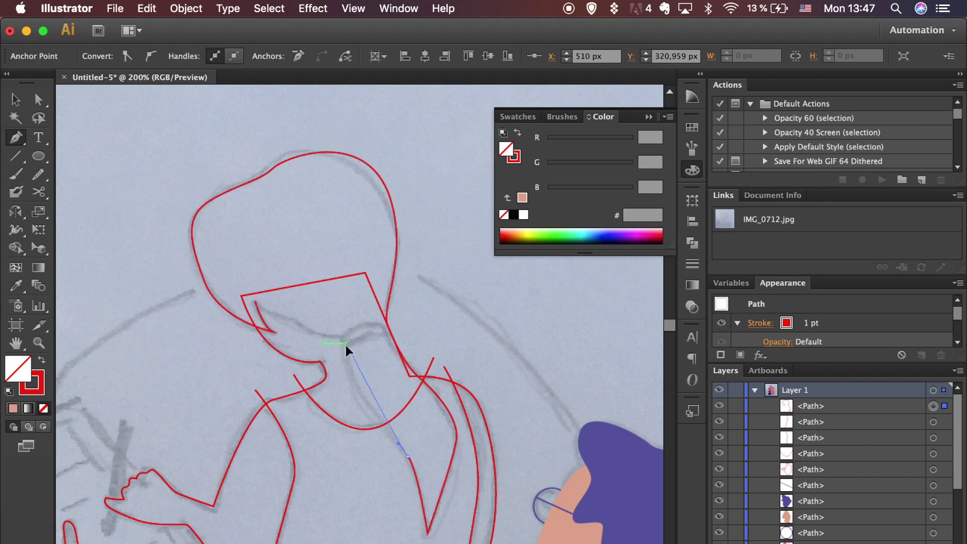
{"action": "left_click_drag", "start_coordinate": [357, 308], "coordinate": [356, 309]}
{"action": "left_click", "coordinate": [340, 337]}
{"action": "left_click_drag", "start_coordinate": [256, 302], "coordinate": [249, 277]}
{"action": "left_click", "coordinate": [518, 382], "text": "super"}
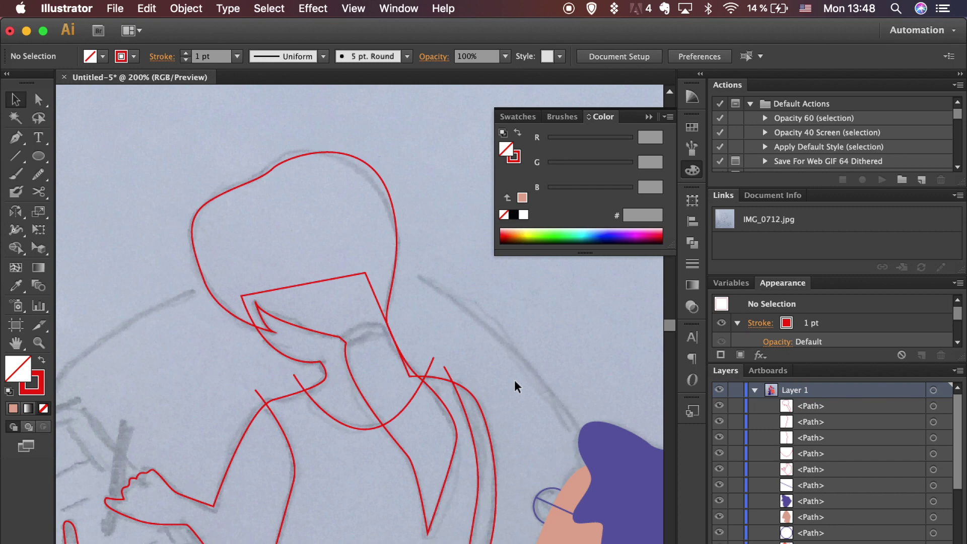
Draw a curved line across the base of the ponytail and duplicate it slightly lower to mark the hair tie.
{"action": "left_click", "coordinate": [333, 343]}
{"action": "left_click_drag", "start_coordinate": [414, 321], "coordinate": [425, 327]}
{"action": "key", "text": "v"}
{"action": "left_click_drag", "start_coordinate": [365, 331], "coordinate": [367, 335]}
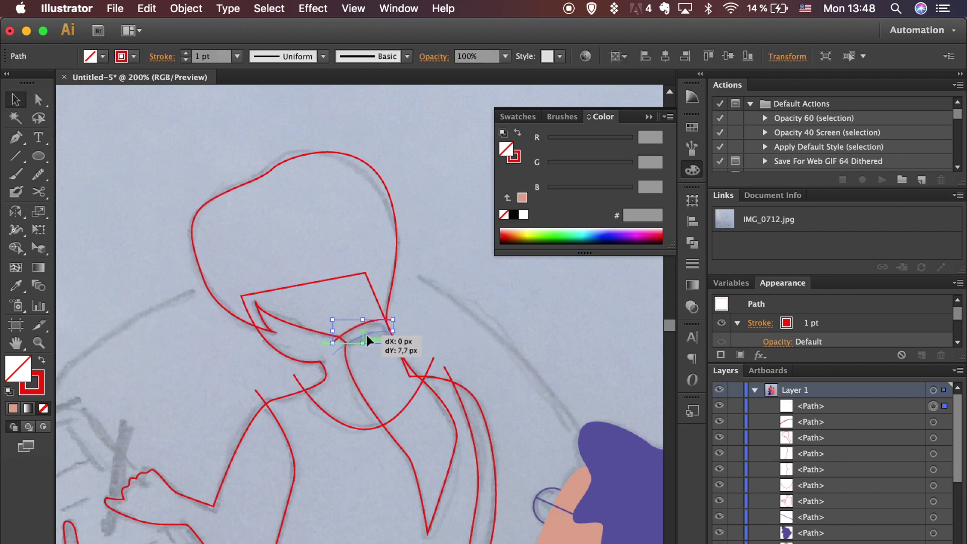
Split the hair outline along the two hair tie curves with Pathfinder.
{"action": "left_click", "coordinate": [370, 326]}
{"action": "left_click", "coordinate": [371, 336], "text": "shift"}
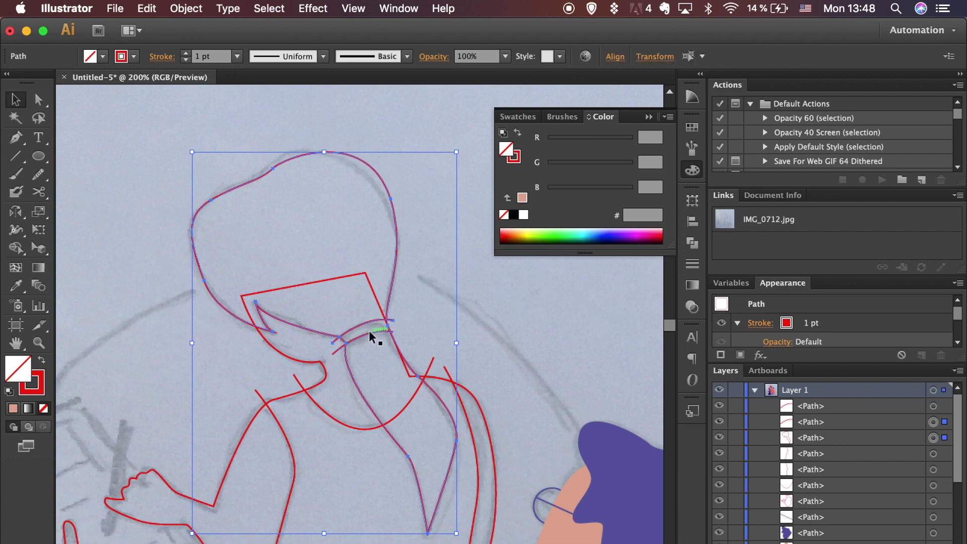
{"action": "left_click", "coordinate": [692, 243]}
{"action": "left_click", "coordinate": [541, 260]}
{"action": "left_click", "coordinate": [514, 326]}
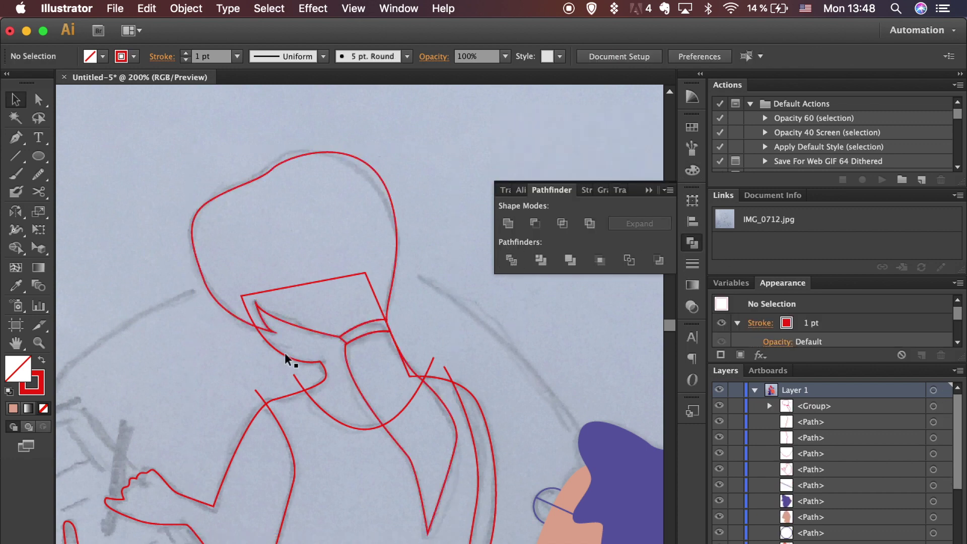
Redraw the top of the ponytailed woman's hair outline more smoothly with the Pencil tool.
{"action": "key", "text": "super+minus"}
{"action": "scroll", "coordinate": [408, 325], "scroll_direction": "down", "scroll_amount": 3}
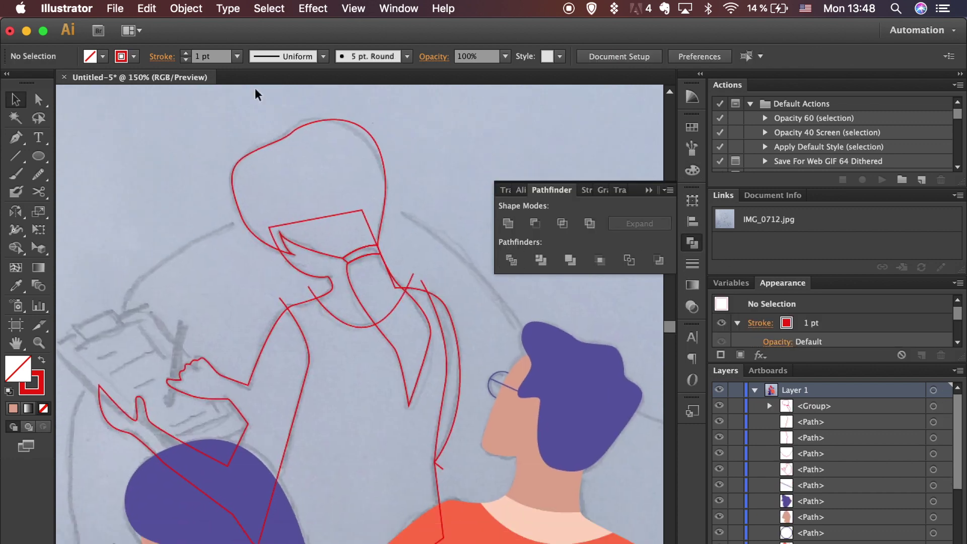
{"action": "left_click", "coordinate": [277, 139]}
{"action": "key", "text": "n"}
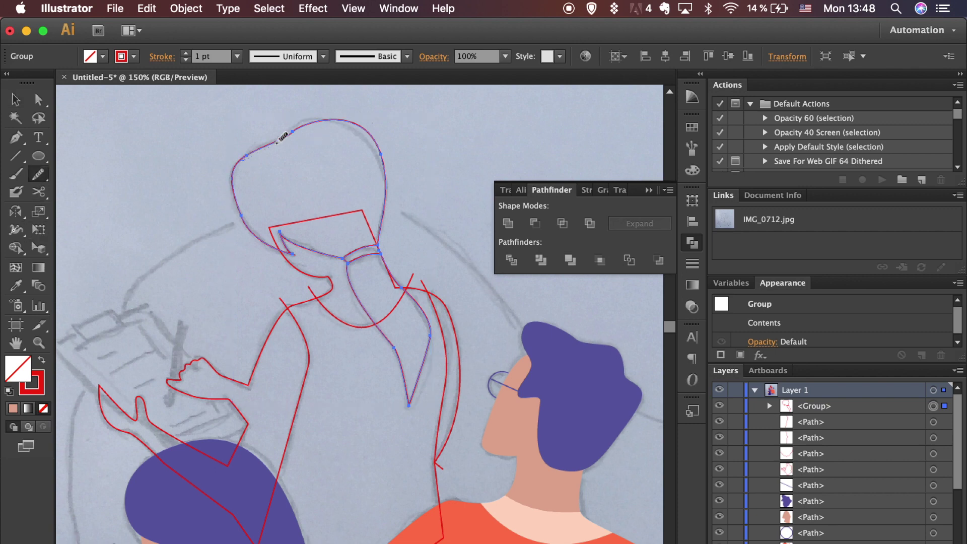
{"action": "left_click_drag", "start_coordinate": [276, 143], "coordinate": [369, 125]}
{"action": "key", "text": "v"}
{"action": "left_click", "coordinate": [410, 171]}
{"action": "scroll", "coordinate": [409, 170], "scroll_direction": "down", "scroll_amount": 1}
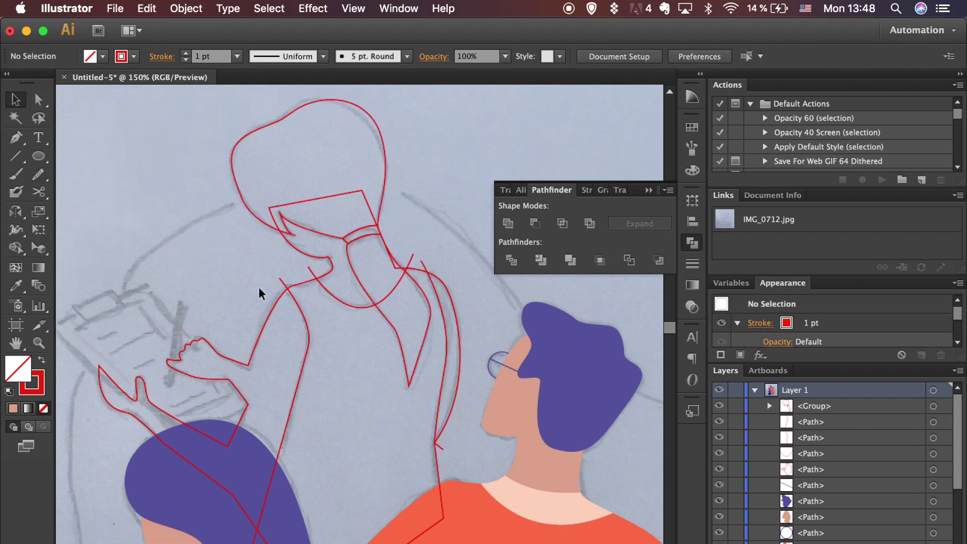
Divide the ponytailed woman's body outline along the neckline and both arm lines with Pathfinder and ungroup the pieces.
{"action": "left_click_drag", "start_coordinate": [260, 288], "coordinate": [346, 322]}
{"action": "left_click", "coordinate": [446, 374], "text": "shift"}
{"action": "left_click", "coordinate": [520, 255]}
{"action": "left_click", "coordinate": [431, 222]}
{"action": "left_click", "coordinate": [440, 280]}
{"action": "left_click", "coordinate": [185, 9]}
{"action": "left_click", "coordinate": [207, 79]}
Ungroup the hair pieces and fill the head hair and ponytail with the purple of the man's hair.
{"action": "left_click", "coordinate": [430, 160]}
{"action": "left_click", "coordinate": [385, 160]}
{"action": "left_click", "coordinate": [186, 8]}
{"action": "left_click", "coordinate": [201, 78]}
{"action": "left_click", "coordinate": [445, 235]}
{"action": "left_click", "coordinate": [380, 219]}
{"action": "left_click", "coordinate": [377, 306], "text": "shift"}
{"action": "key", "text": "i"}
{"action": "left_click", "coordinate": [534, 348]}
Color the hair tie with the pale peach sampled from the man's collar.
{"action": "key", "text": "v"}
{"action": "left_click", "coordinate": [363, 233]}
{"action": "key", "text": "i"}
{"action": "left_click", "coordinate": [488, 413]}
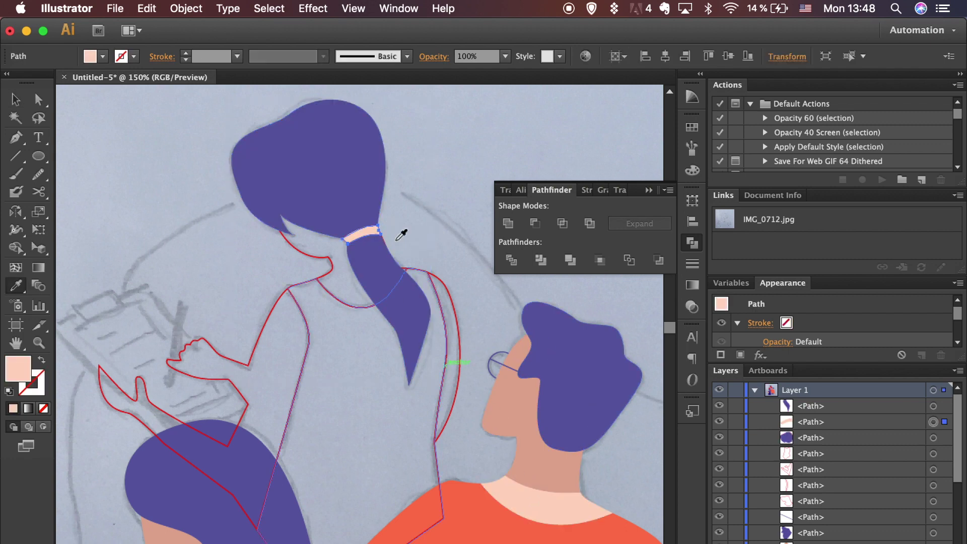
{"action": "key", "text": "v"}
Color the ponytailed woman's face and neck with the skin tone sampled from the man's neck.
{"action": "left_click", "coordinate": [394, 229]}
{"action": "left_click", "coordinate": [334, 274]}
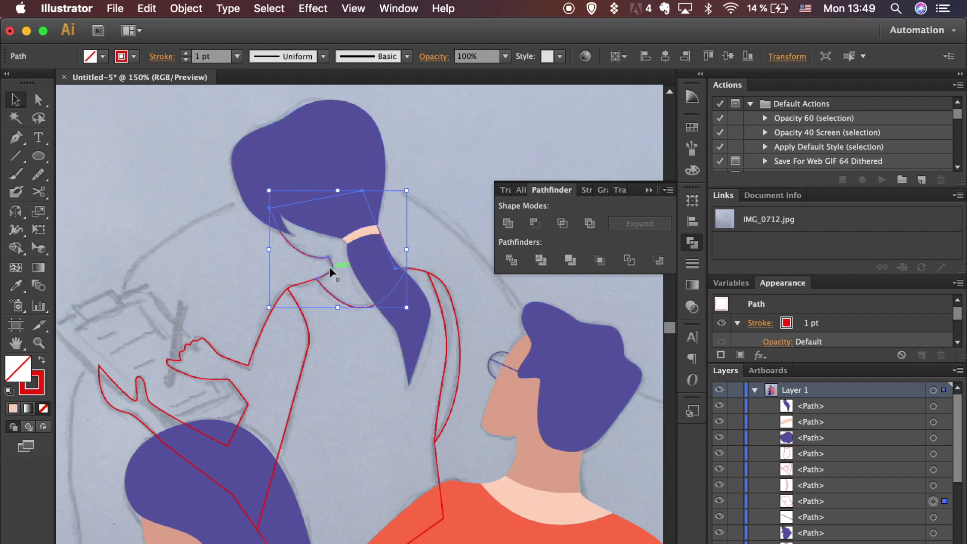
{"action": "key", "text": "i"}
{"action": "left_click", "coordinate": [546, 421]}
{"action": "key", "text": "v"}
{"action": "left_click", "coordinate": [409, 228]}
Adjust the anchor points along the lower edge of the ponytailed woman's hair.
{"action": "key", "text": "super+equal"}
{"action": "key", "text": "super+equal"}
{"action": "key", "text": "super+equal"}
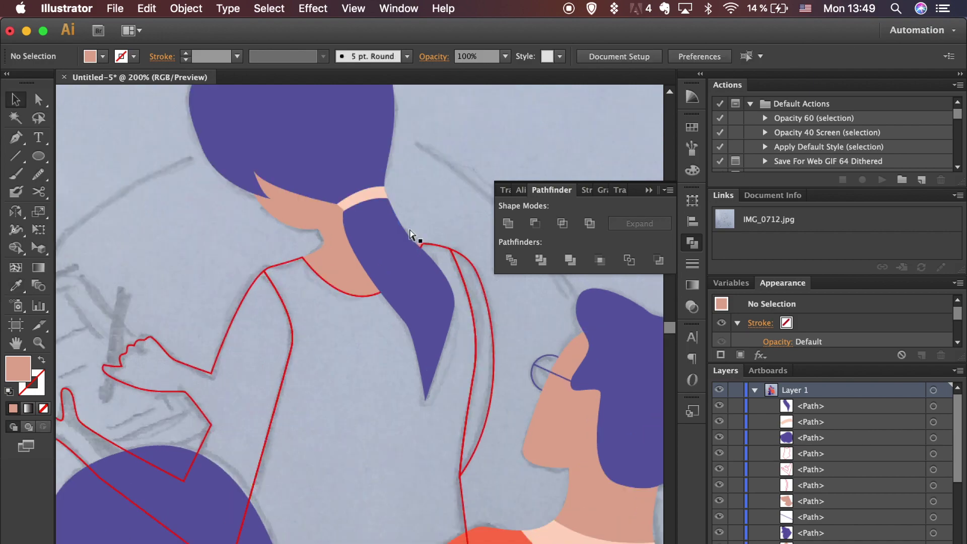
{"action": "scroll", "coordinate": [409, 228], "scroll_direction": "up", "scroll_amount": 5}
{"action": "scroll", "coordinate": [409, 227], "scroll_direction": "right", "scroll_amount": 2}
{"action": "key", "text": "a"}
{"action": "left_click", "coordinate": [239, 391]}
{"action": "left_click", "coordinate": [228, 393]}
{"action": "left_click_drag", "start_coordinate": [356, 394], "coordinate": [346, 393]}
{"action": "left_click", "coordinate": [437, 344]}
Fill the ponytailed woman's top with the light lavender swatch.
{"action": "scroll", "coordinate": [437, 337], "scroll_direction": "down", "scroll_amount": 4, "text": "alt"}
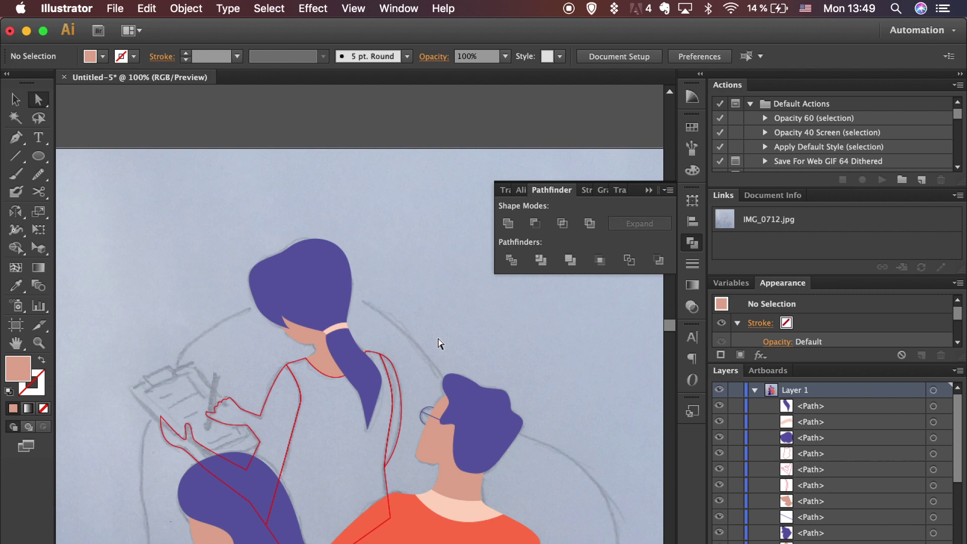
{"action": "key", "text": "v"}
{"action": "left_click", "coordinate": [396, 354]}
{"action": "key", "text": "i"}
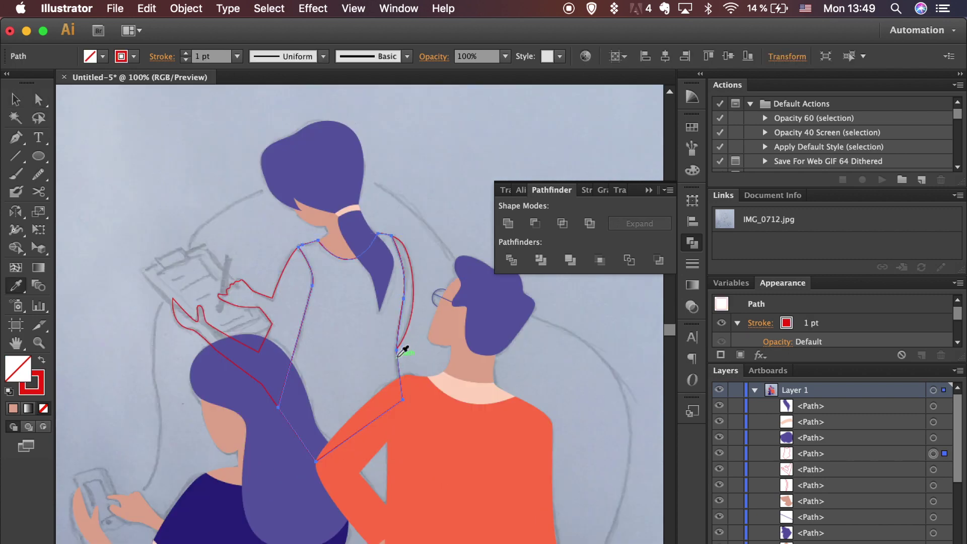
{"action": "left_click", "coordinate": [692, 127]}
{"action": "left_click", "coordinate": [526, 145]}
Color the ponytailed woman's arms with the skin tone sampled from the man.
{"action": "key", "text": "v"}
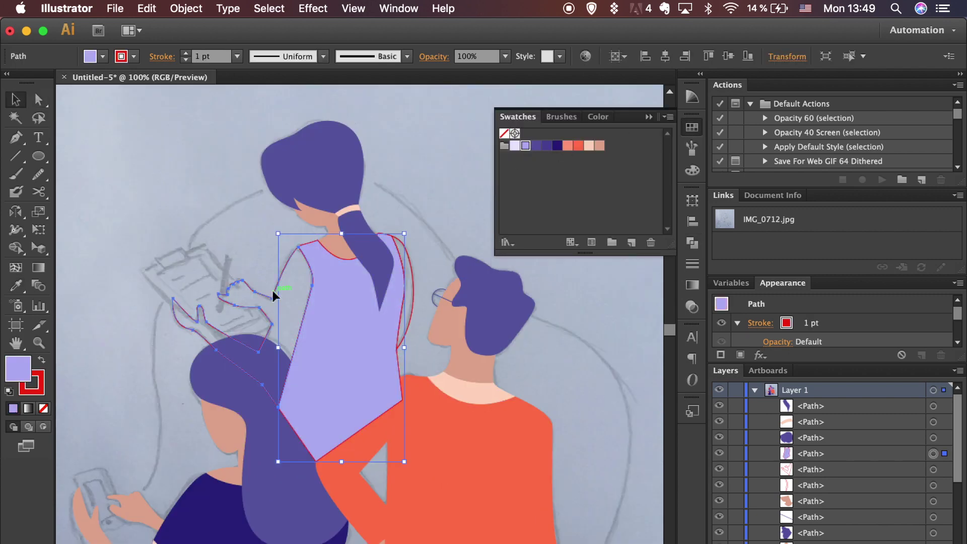
{"action": "left_click", "coordinate": [273, 294]}
{"action": "key", "text": "i"}
{"action": "left_click", "coordinate": [455, 345]}
Remove the red stroke from the ponytailed woman's lavender top.
{"action": "key", "text": "v"}
{"action": "left_click", "coordinate": [317, 272]}
{"action": "left_click", "coordinate": [38, 393]}
{"action": "left_click", "coordinate": [43, 408]}
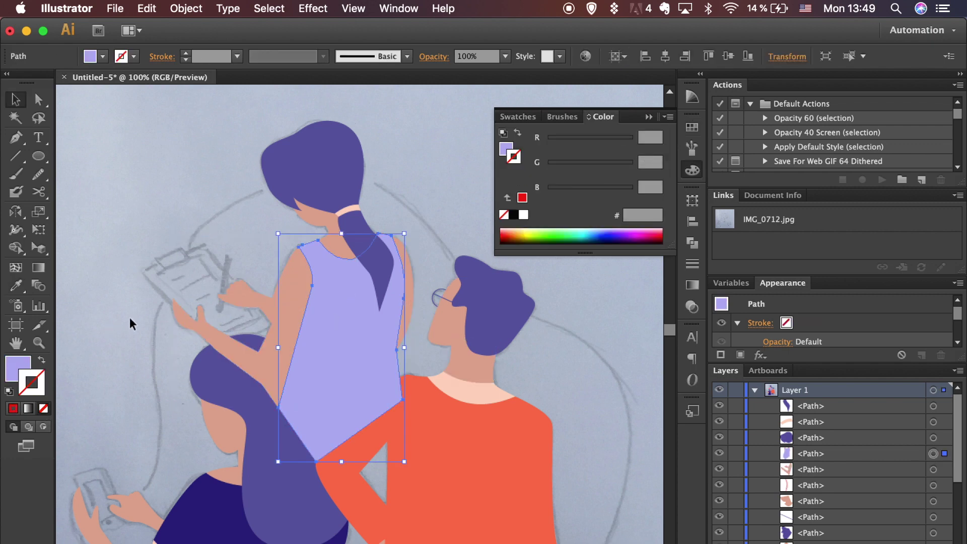
{"action": "left_click", "coordinate": [130, 318]}
Bring all shapes of the long-haired woman to the front and place the ponytailed woman's shapes behind the man.
{"action": "scroll", "coordinate": [201, 412], "scroll_direction": "down", "scroll_amount": 3}
{"action": "key", "text": "super+minus"}
{"action": "left_click_drag", "start_coordinate": [206, 486], "coordinate": [159, 409]}
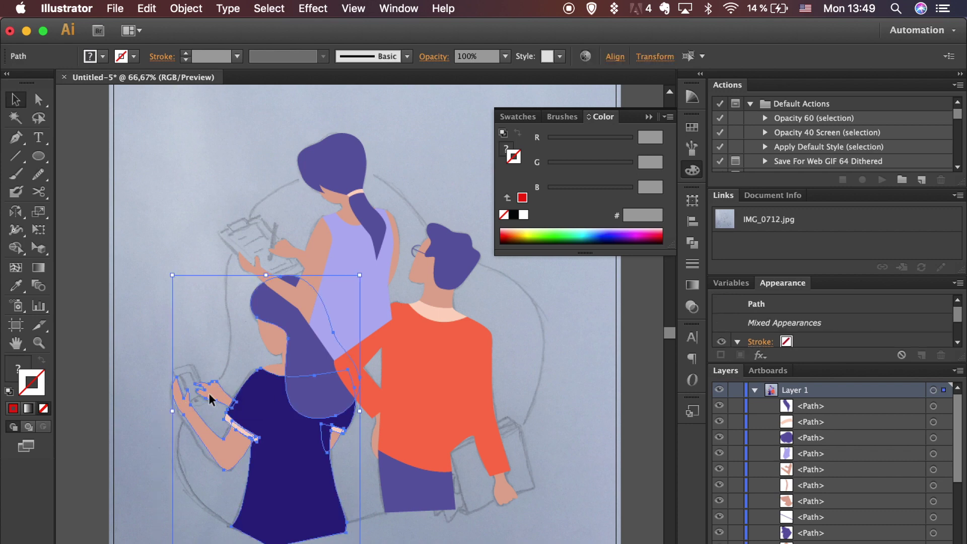
{"action": "key", "text": "super"}
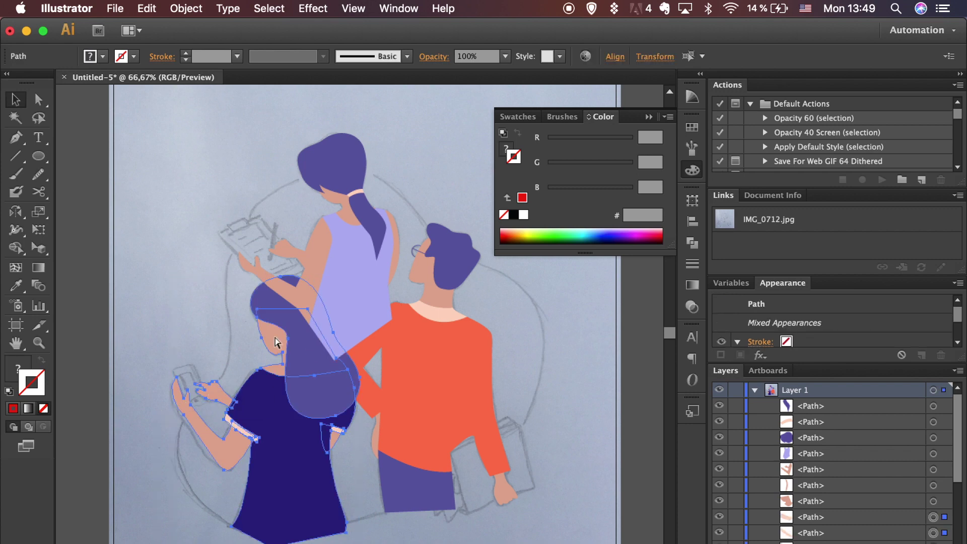
{"action": "key", "text": "super+bracketright"}
{"action": "key", "text": "super+bracketright"}
{"action": "left_click", "coordinate": [262, 144]}
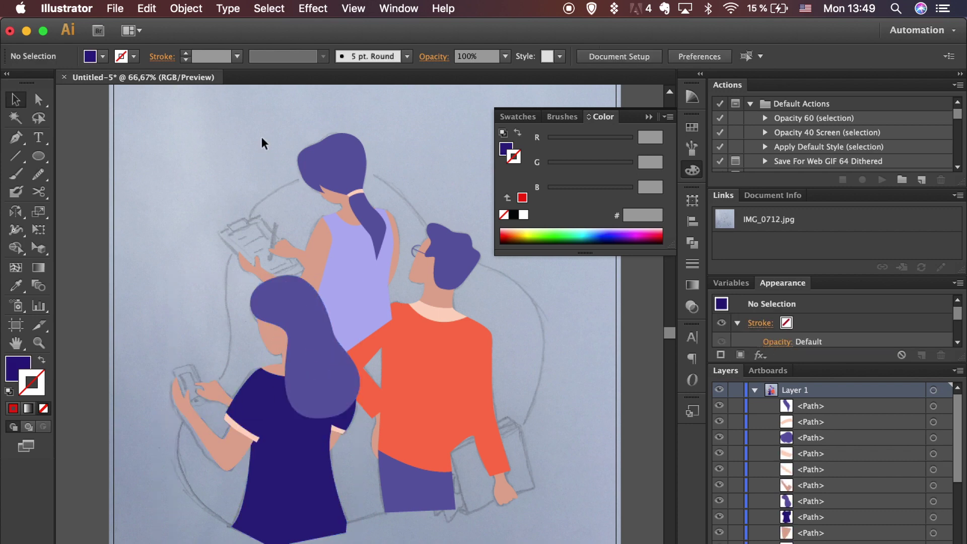
{"action": "left_click_drag", "start_coordinate": [398, 253], "coordinate": [399, 253]}
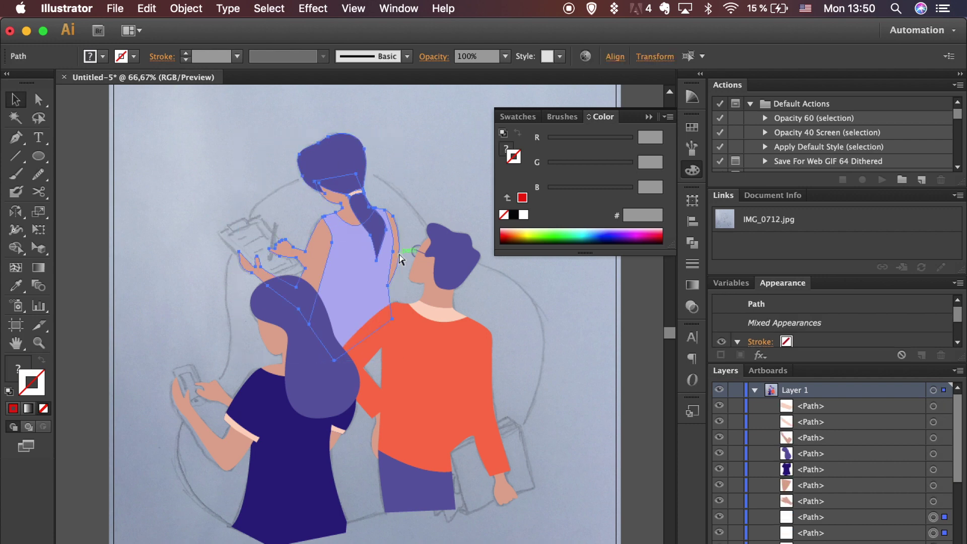
{"action": "left_click", "coordinate": [185, 279]}
Trace the sketched background blob around the three people as a closed curved path with no fill and a 1 pt red stroke.
{"action": "key", "text": "p"}
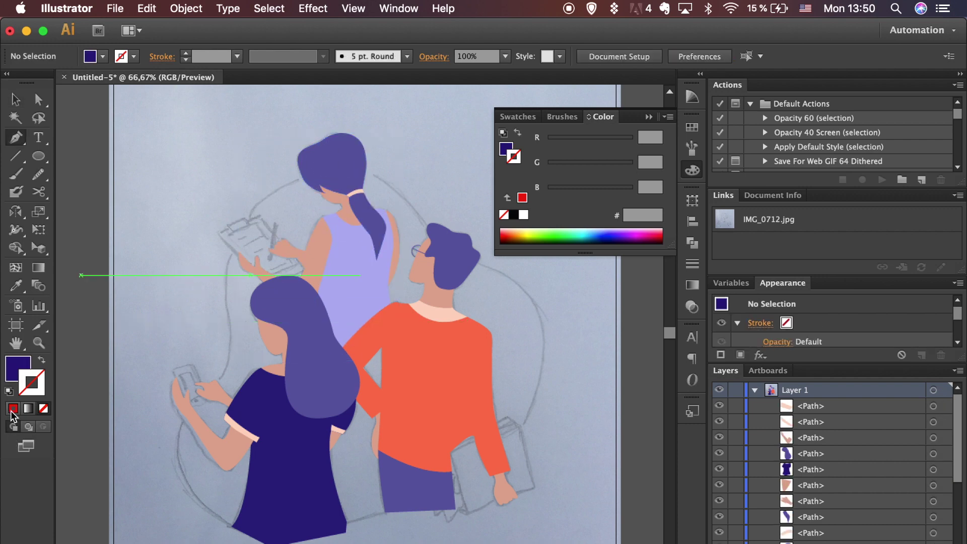
{"action": "left_click", "coordinate": [13, 409]}
{"action": "left_click", "coordinate": [16, 368]}
{"action": "left_click", "coordinate": [44, 408]}
{"action": "left_click", "coordinate": [38, 384]}
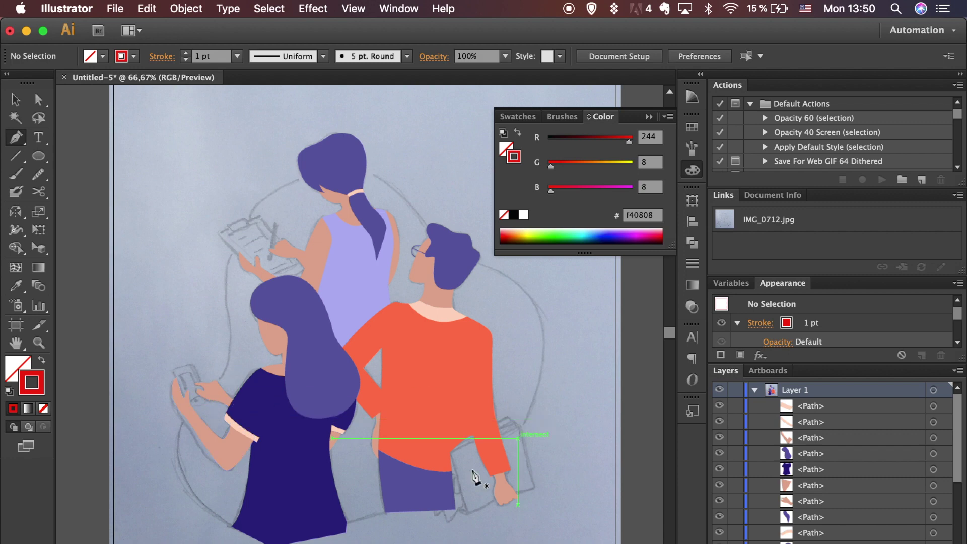
{"action": "scroll", "coordinate": [475, 436], "scroll_direction": "right", "scroll_amount": 2}
{"action": "left_click_drag", "start_coordinate": [302, 162], "coordinate": [331, 161]}
{"action": "left_click_drag", "start_coordinate": [375, 192], "coordinate": [425, 244]}
{"action": "left_click_drag", "start_coordinate": [512, 314], "coordinate": [512, 336]}
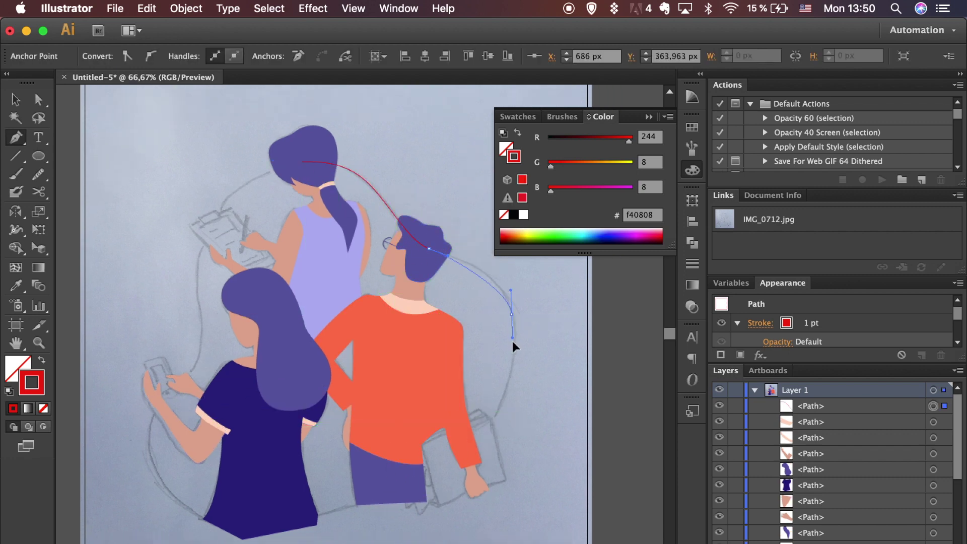
{"action": "scroll", "coordinate": [519, 365], "scroll_direction": "down", "scroll_amount": 3}
{"action": "left_click_drag", "start_coordinate": [455, 377], "coordinate": [417, 405]}
{"action": "left_click_drag", "start_coordinate": [227, 457], "coordinate": [148, 441]}
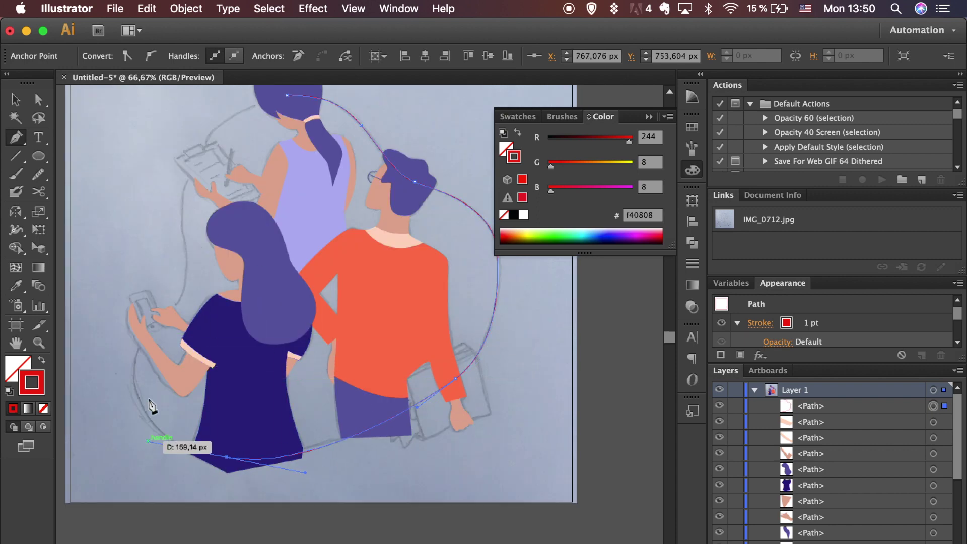
{"action": "left_click_drag", "start_coordinate": [134, 364], "coordinate": [174, 282]}
{"action": "scroll", "coordinate": [187, 303], "scroll_direction": "up", "scroll_amount": 3}
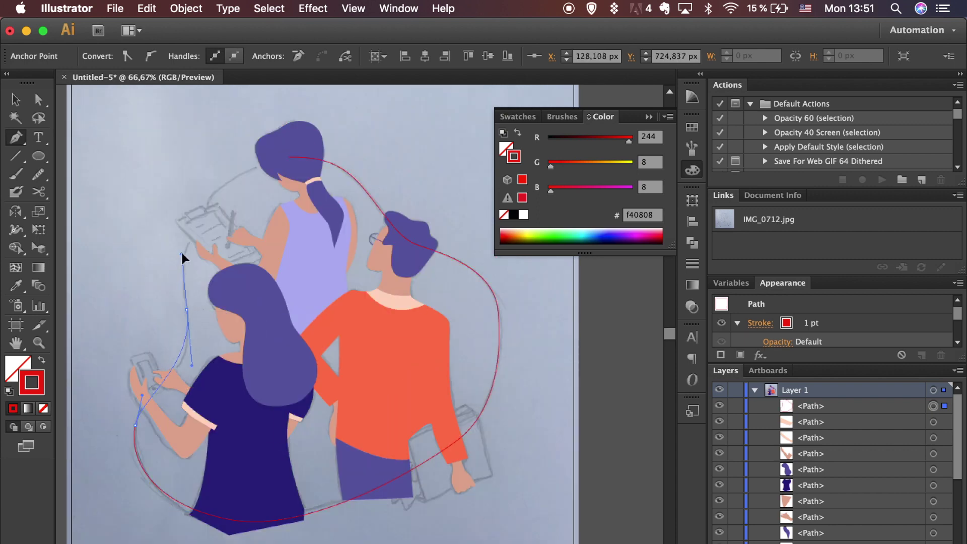
{"action": "left_click_drag", "start_coordinate": [288, 156], "coordinate": [390, 141]}
Smooth the bumps in the background outline with the Smooth tool.
{"action": "left_click", "coordinate": [38, 175]}
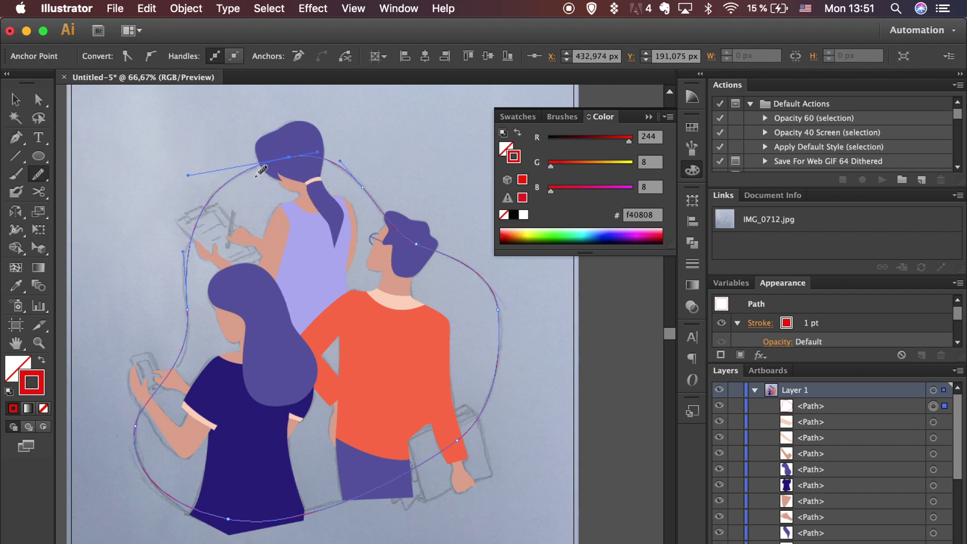
{"action": "left_click_drag", "start_coordinate": [369, 185], "coordinate": [425, 243]}
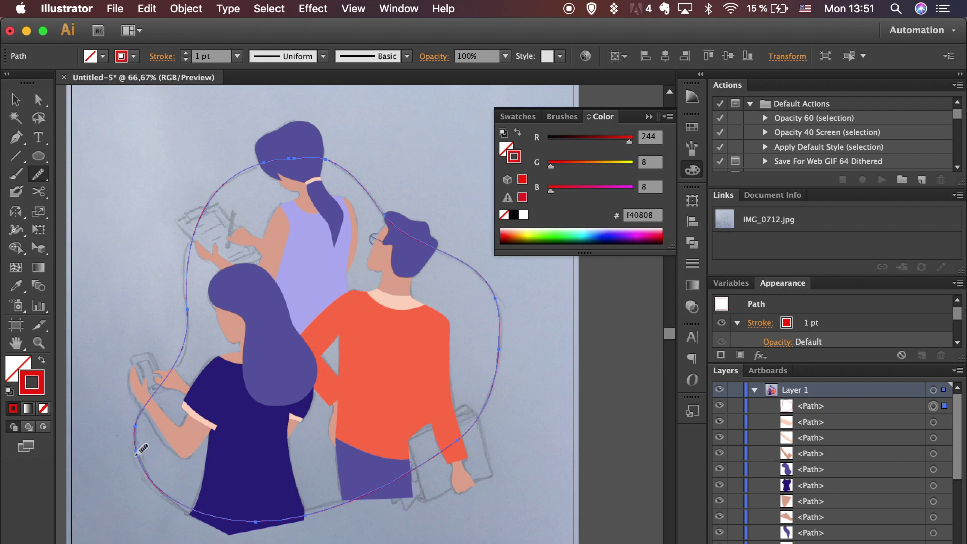
{"action": "key", "text": "a"}
{"action": "left_click", "coordinate": [198, 336]}
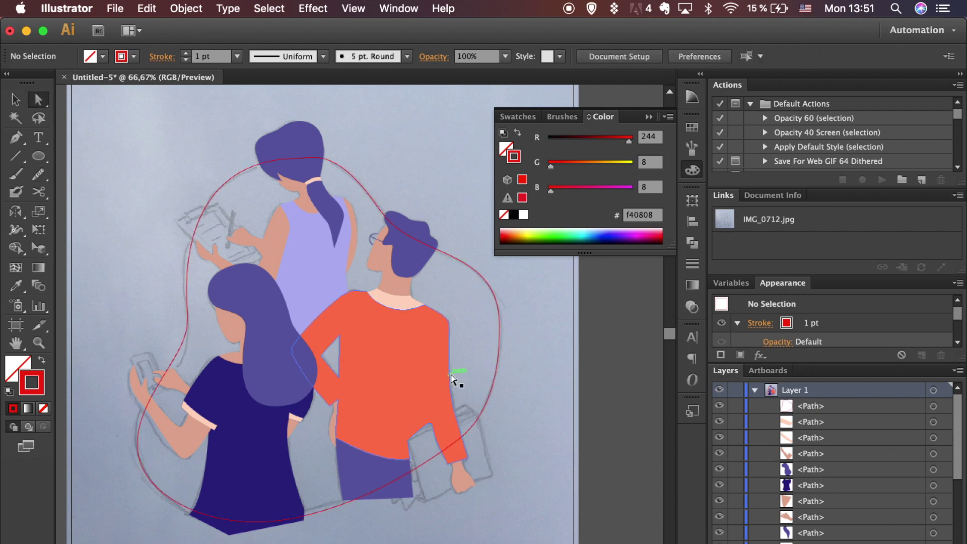
Fill the background shape with the palest lavender swatch and remove its stroke.
{"action": "key", "text": "v"}
{"action": "left_click", "coordinate": [500, 323]}
{"action": "left_click", "coordinate": [693, 129]}
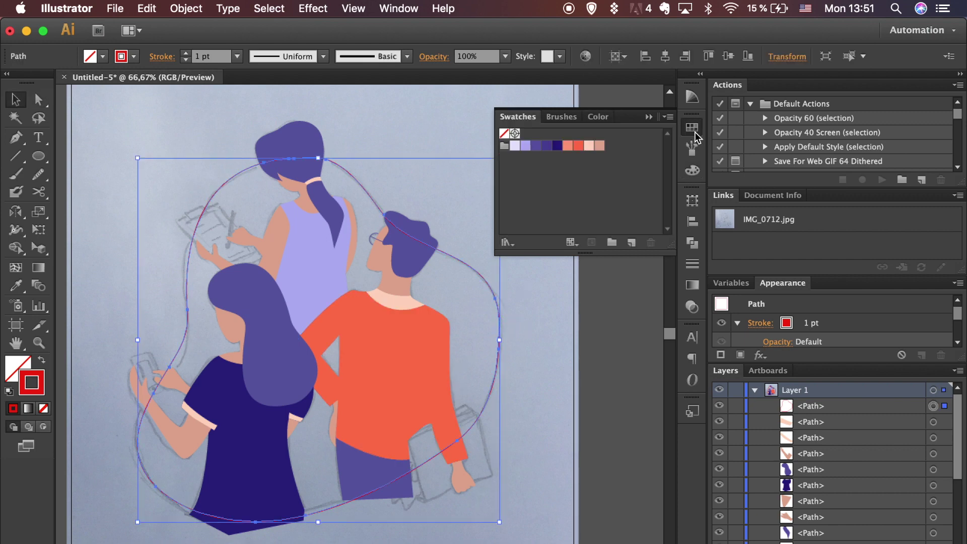
{"action": "left_click", "coordinate": [42, 360]}
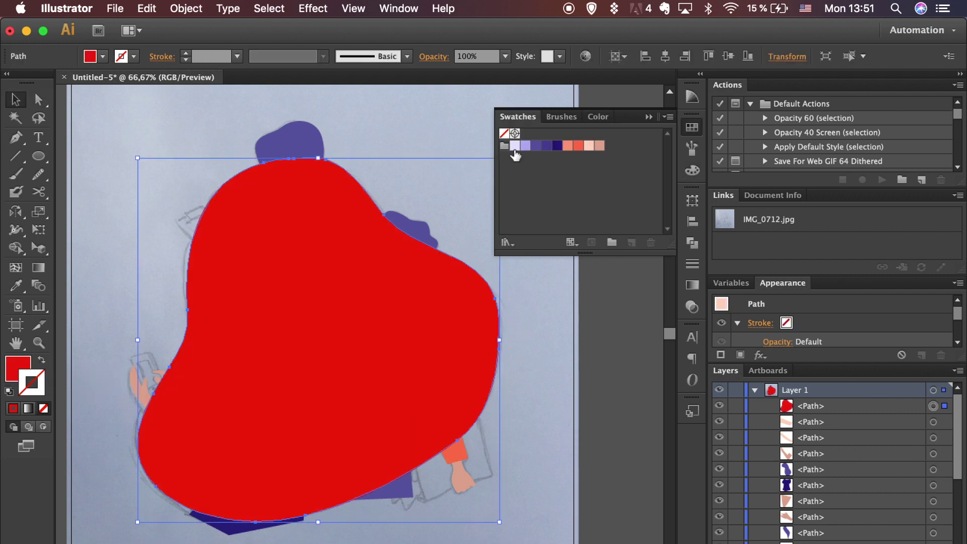
{"action": "key", "text": "x"}
{"action": "left_click", "coordinate": [515, 146]}
{"action": "left_click", "coordinate": [42, 361]}
{"action": "left_click", "coordinate": [43, 407]}
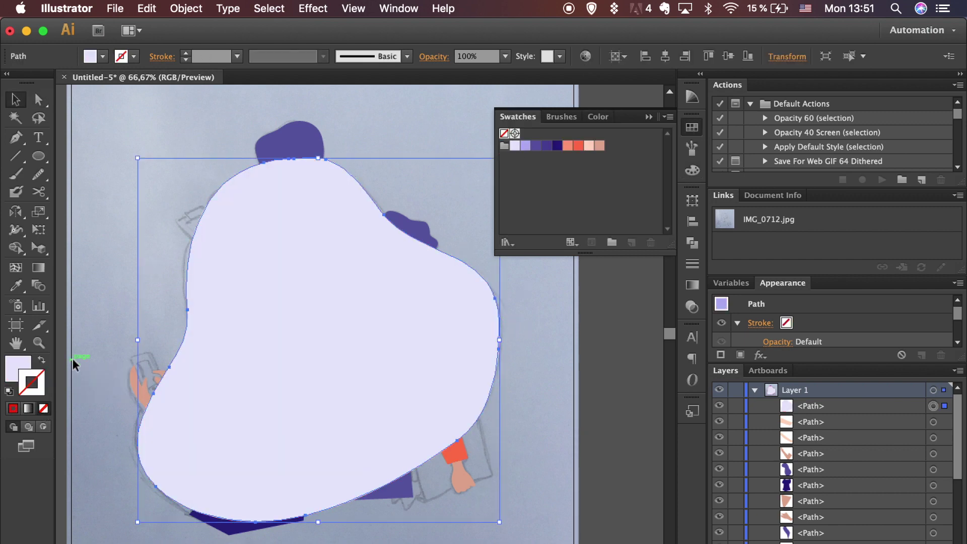
Send the background shape backward until it lies behind all three people.
{"action": "key", "text": "super+["}
{"action": "key", "text": "super+["}
{"action": "key", "text": "super+["}
{"action": "key", "text": "super+["}
{"action": "key", "text": "super+bracketleft"}
{"action": "key", "text": "super+bracketleft"}
{"action": "key", "text": "super+bracketleft"}
{"action": "key", "text": "super+bracketleft"}
{"action": "key", "text": "super+bracketleft"}
{"action": "key", "text": "super+bracketleft"}
{"action": "key", "text": "super+bracketleft"}
{"action": "key", "text": "super+bracketleft"}
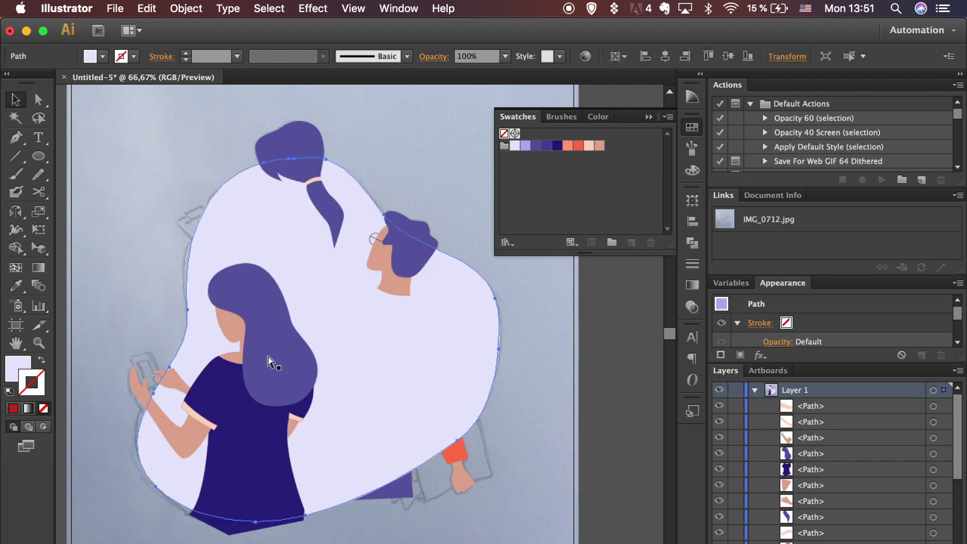
Split the long-haired woman's navy dress along the background's lower edge with the Shape Builder tool.
{"action": "left_click", "coordinate": [291, 528], "text": "shift"}
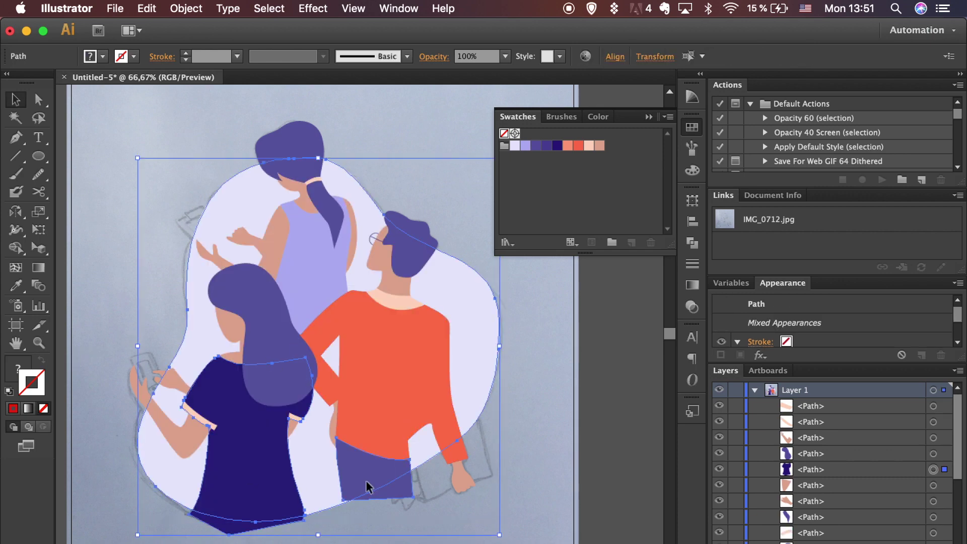
{"action": "left_click", "coordinate": [16, 247]}
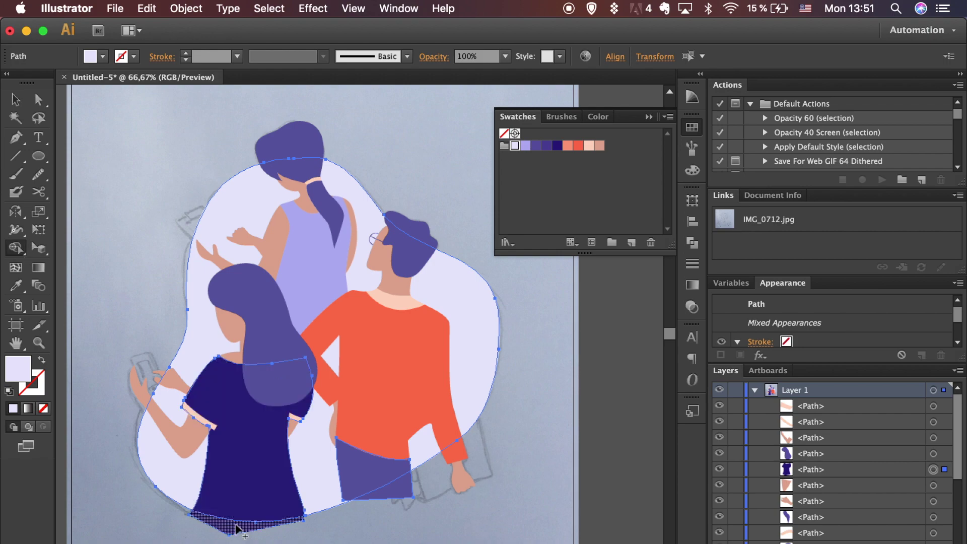
{"action": "left_click", "coordinate": [236, 525]}
Extend the lower corner of the man's trousers past the background edge and split the trousers there with Shape Builder.
{"action": "key", "text": "a"}
{"action": "left_click", "coordinate": [359, 506]}
{"action": "left_click", "coordinate": [351, 495]}
{"action": "left_click_drag", "start_coordinate": [343, 500], "coordinate": [366, 496]}
{"action": "key", "text": "v"}
{"action": "left_click", "coordinate": [16, 247]}
{"action": "left_click", "coordinate": [378, 496]}
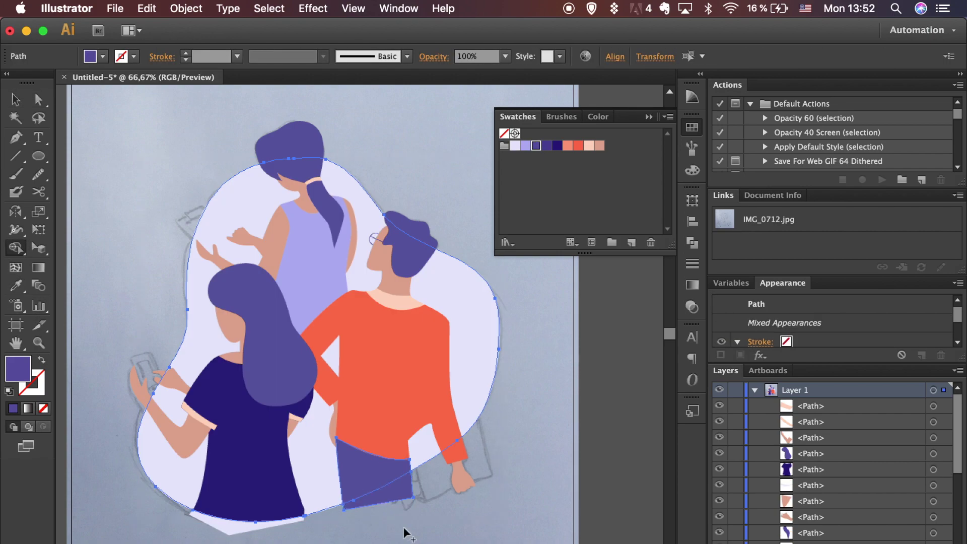
Delete the dress and trouser pieces that extend below the background shape.
{"action": "key", "text": "a"}
{"action": "left_click", "coordinate": [400, 518]}
{"action": "left_click", "coordinate": [246, 534]}
{"action": "key", "text": "Delete"}
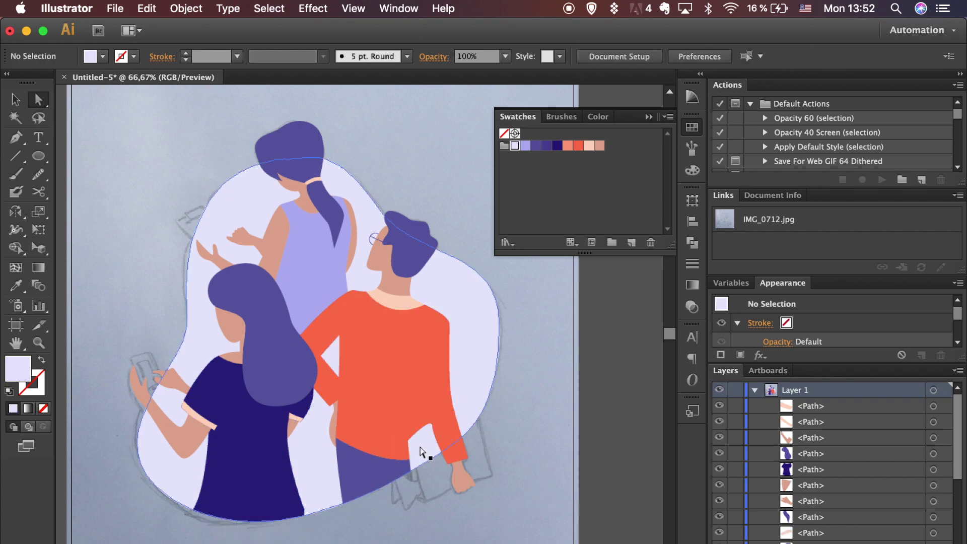
Place the linked sketch image above all shapes in Layer 1 at 60% opacity and lock it.
{"action": "scroll", "coordinate": [829, 491], "scroll_direction": "down", "scroll_amount": 3}
{"action": "mouse_move", "coordinate": [826, 540]}
{"action": "left_mouse_down"}
{"action": "mouse_move", "coordinate": [821, 387]}
{"action": "mouse_move", "coordinate": [824, 400]}
{"action": "left_mouse_up"}
{"action": "left_click", "coordinate": [428, 156]}
{"action": "left_click", "coordinate": [551, 56]}
{"action": "type", "text": "60"}
{"action": "key", "text": "Return"}
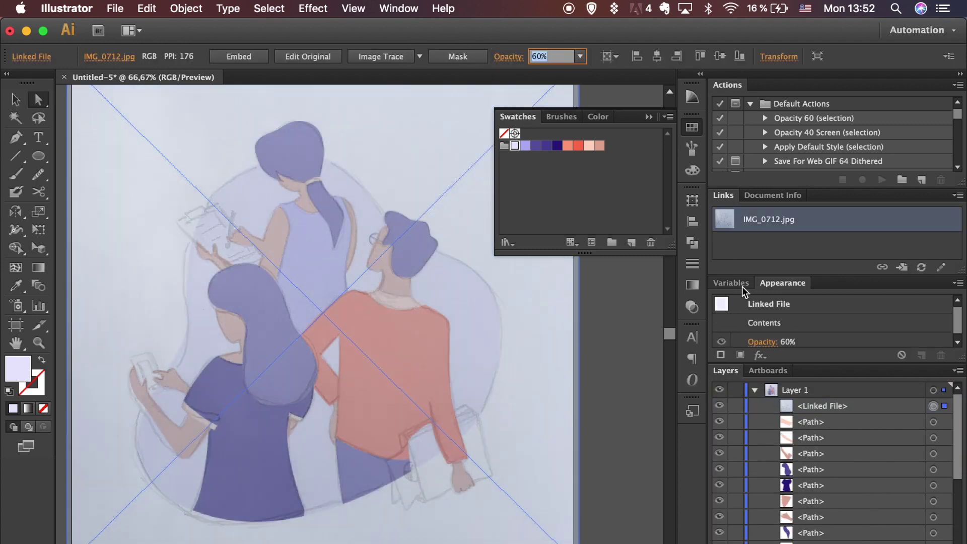
{"action": "left_click", "coordinate": [734, 406]}
Trace the front of the man's folder as a four-cornered shape and fill it with the light lavender swatch.
{"action": "scroll", "coordinate": [557, 453], "scroll_direction": "up", "scroll_amount": 3}
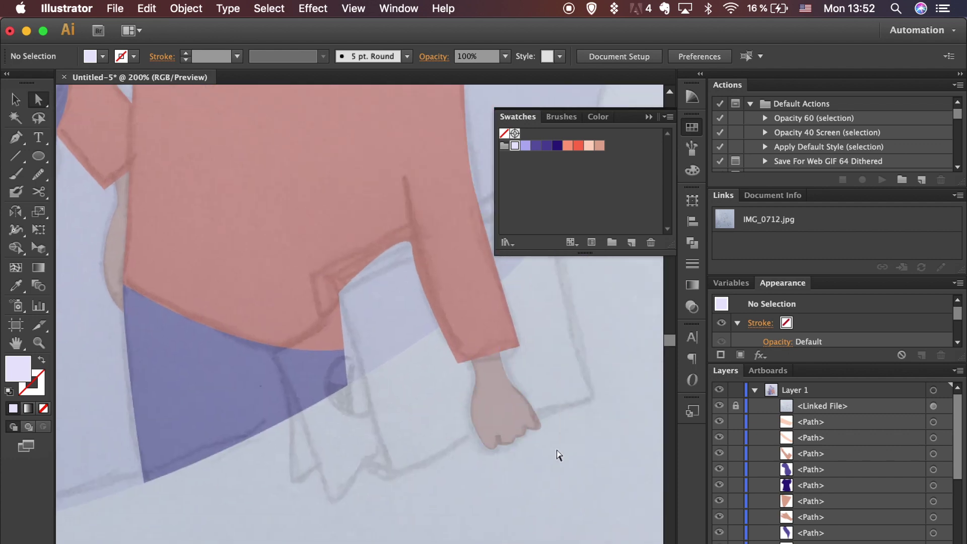
{"action": "key", "text": "p"}
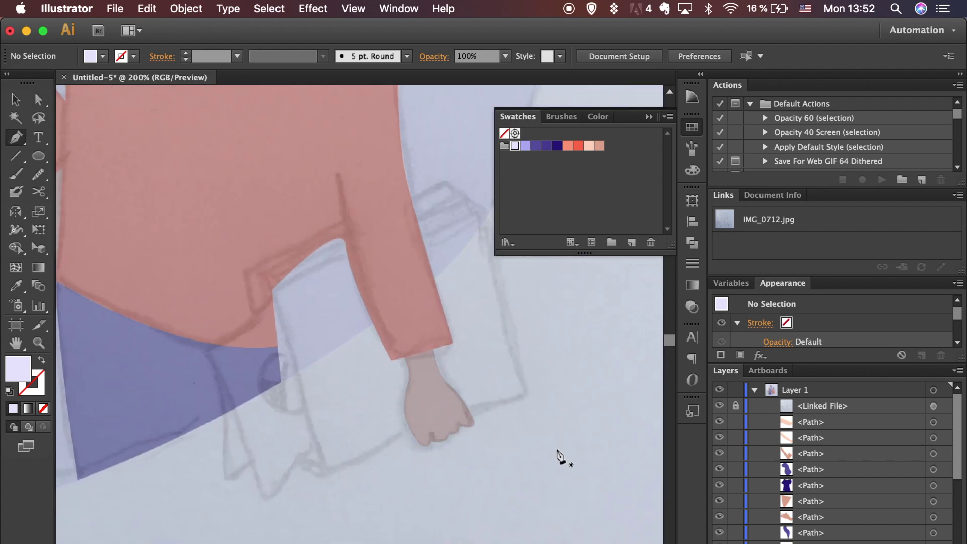
{"action": "left_click", "coordinate": [270, 285]}
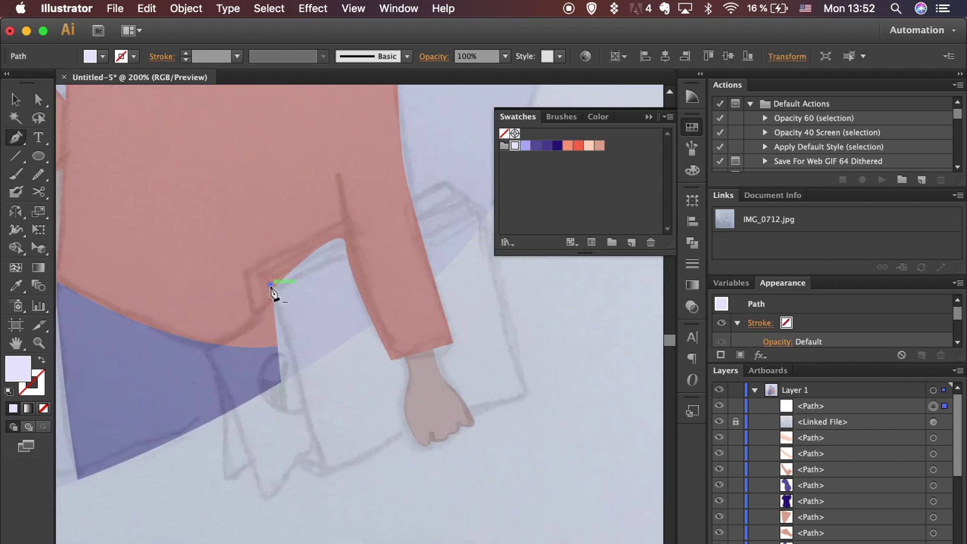
{"action": "left_click", "coordinate": [329, 470]}
{"action": "left_click", "coordinate": [525, 391]}
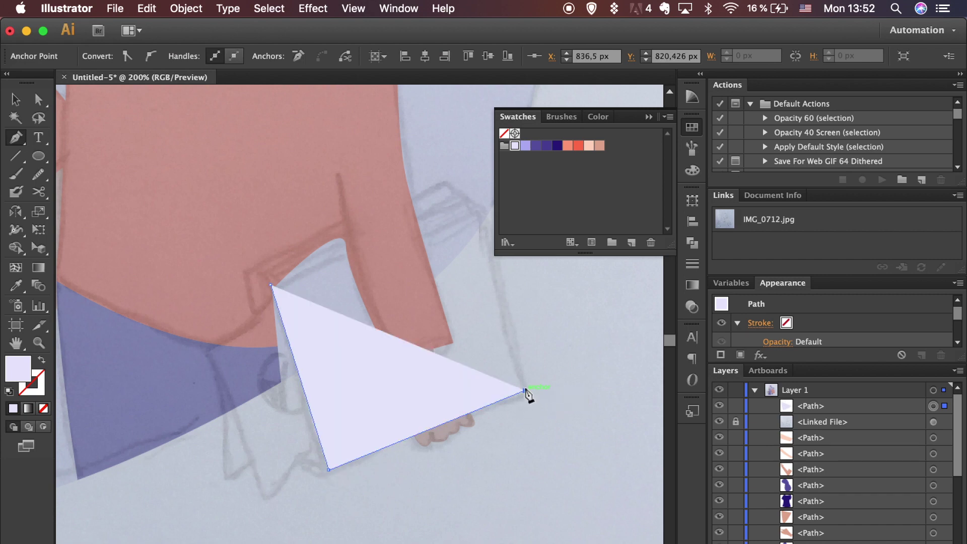
{"action": "scroll", "coordinate": [519, 386], "scroll_direction": "up", "scroll_amount": 1}
{"action": "left_click", "coordinate": [475, 226]}
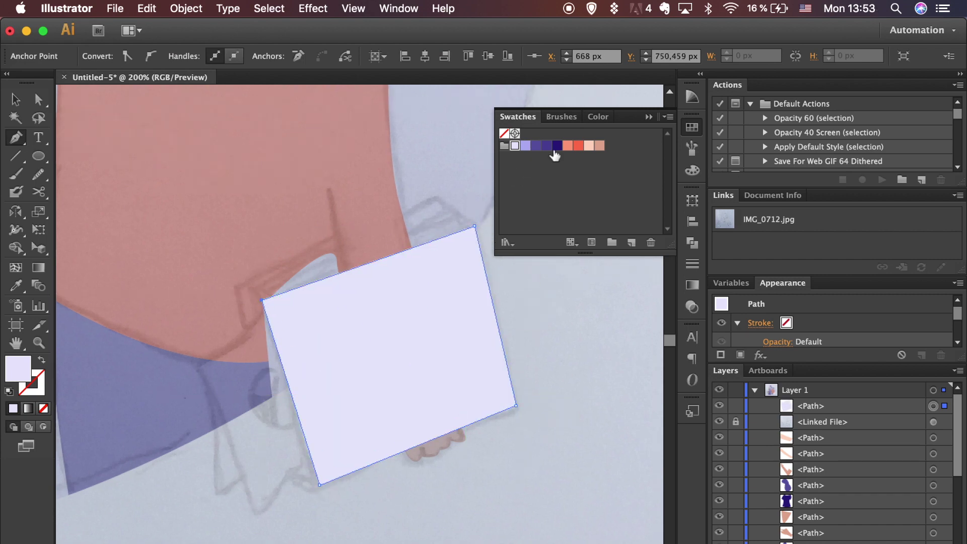
{"action": "left_click", "coordinate": [525, 146]}
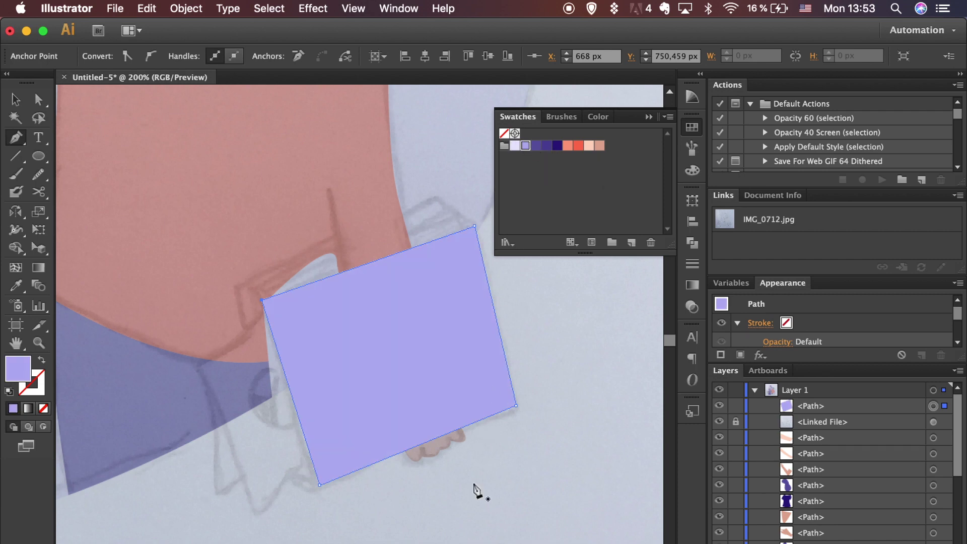
{"action": "key", "text": "v"}
{"action": "left_click", "coordinate": [452, 530]}
Draw a four-cornered paper sheet sticking out from the folder beside the man's trousers.
{"action": "scroll", "coordinate": [451, 530], "scroll_direction": "left", "scroll_amount": 2}
{"action": "scroll", "coordinate": [452, 530], "scroll_direction": "down", "scroll_amount": 1}
{"action": "key", "text": "p"}
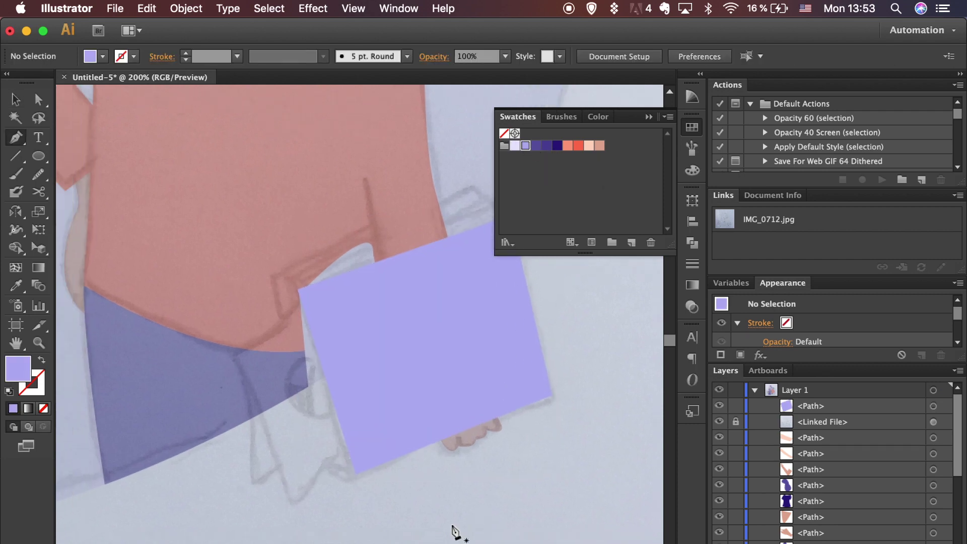
{"action": "left_click", "coordinate": [363, 447]}
{"action": "left_click", "coordinate": [291, 496]}
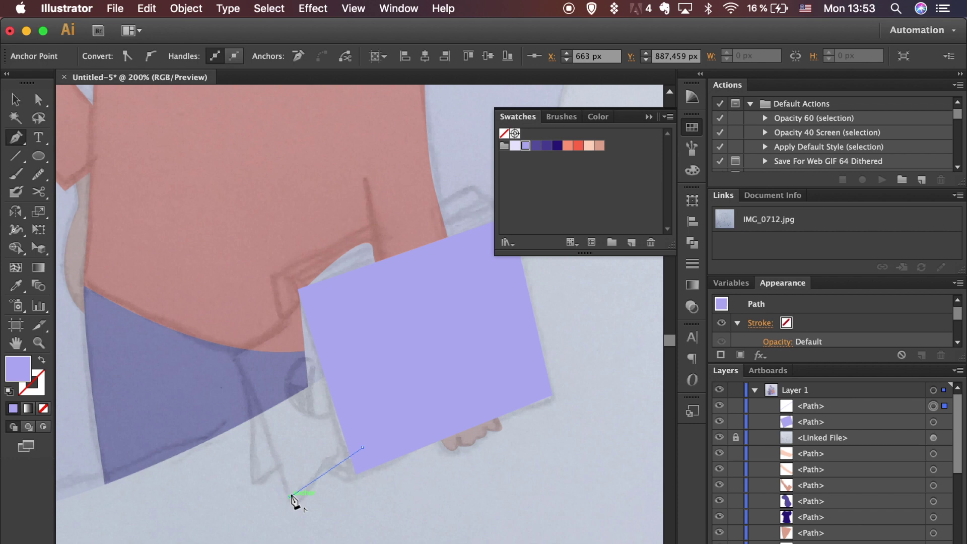
{"action": "left_click", "coordinate": [236, 354]}
{"action": "left_click", "coordinate": [338, 302]}
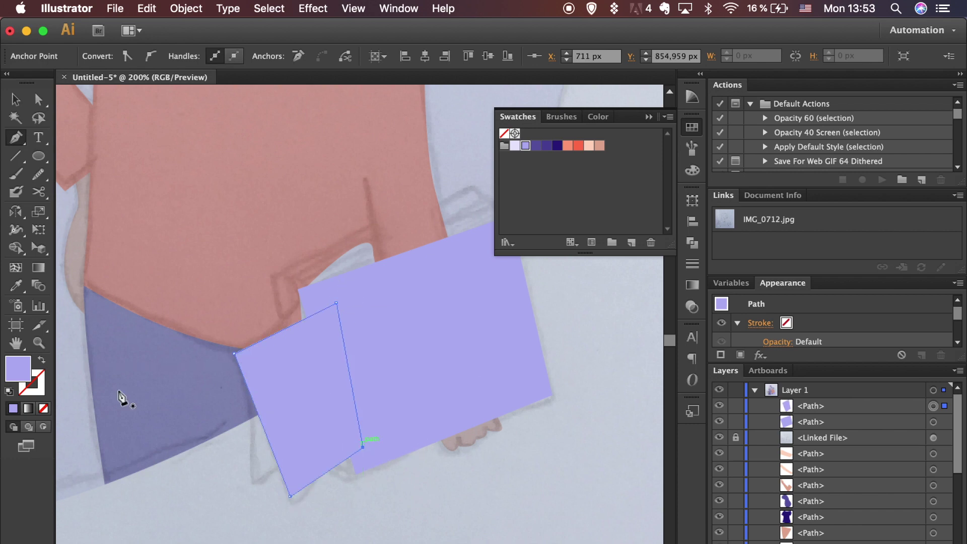
Give the paper sheet a white (ffffff) fill and an orange-red stroke.
{"action": "left_click", "coordinate": [38, 373]}
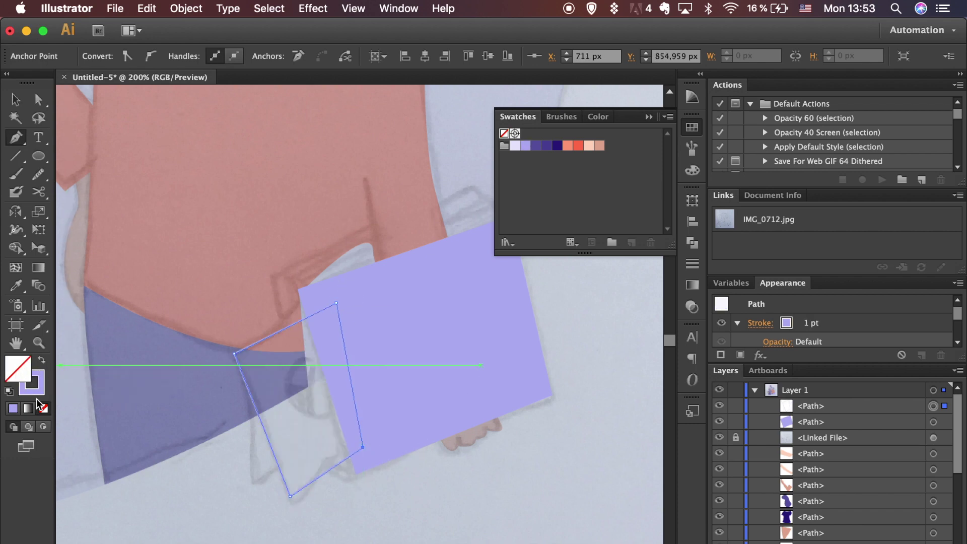
{"action": "left_click", "coordinate": [578, 146]}
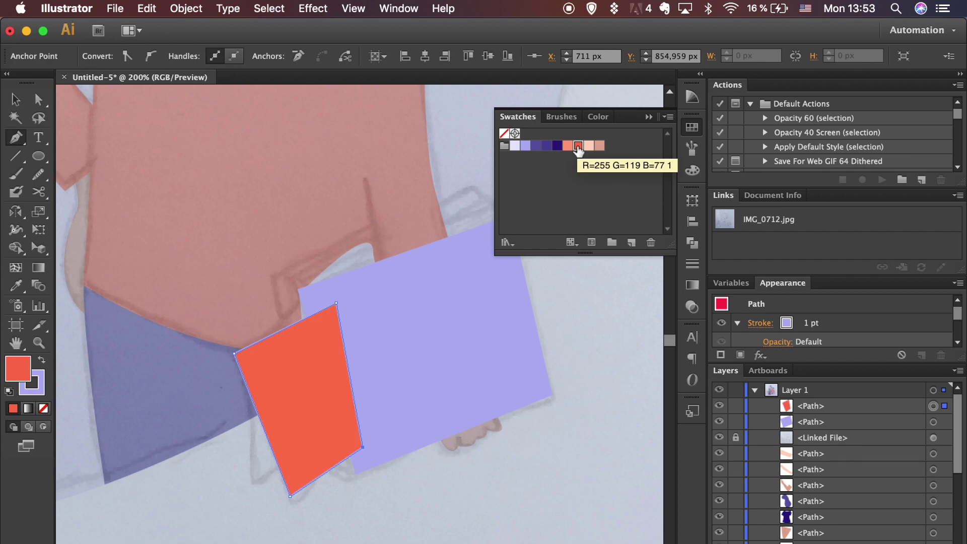
{"action": "left_click", "coordinate": [43, 361]}
{"action": "double_click", "coordinate": [18, 369]}
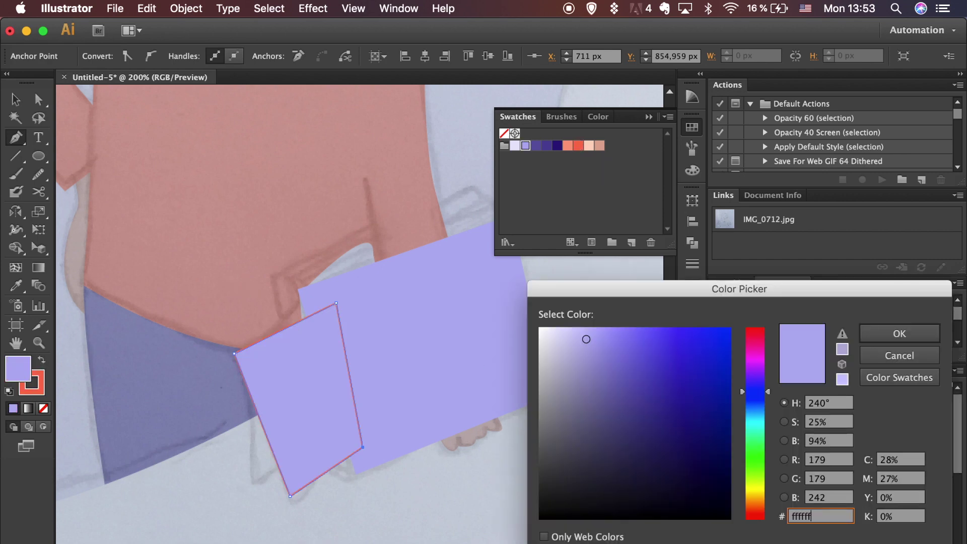
{"action": "key", "text": "Return"}
{"action": "key", "text": "v"}
{"action": "left_click", "coordinate": [477, 500]}
Send the white paper sheet behind the lavender folder.
{"action": "left_click", "coordinate": [295, 419]}
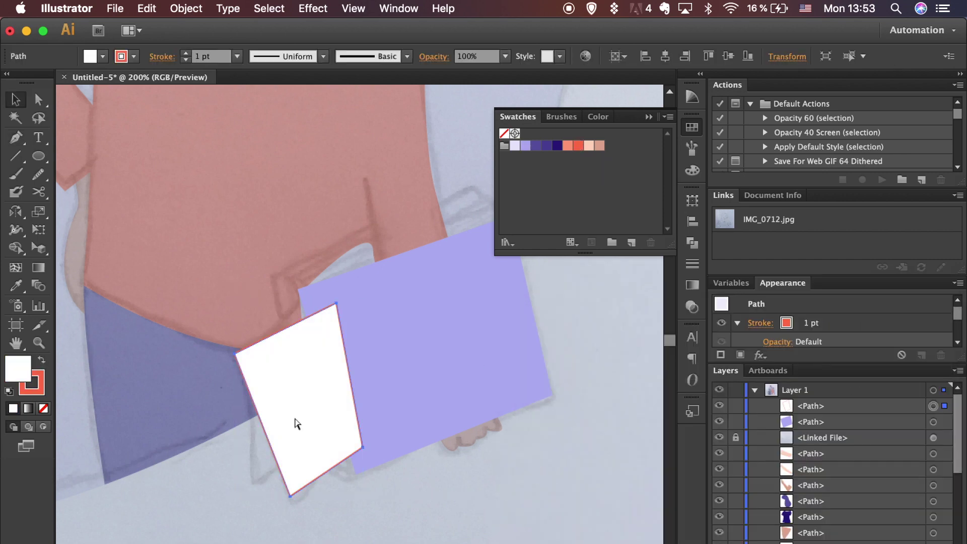
{"action": "key", "text": "super+bracketleft"}
{"action": "left_click", "coordinate": [437, 512]}
Draw a closed triangular shape over the first sheet as the visible tip of a second paper.
{"action": "key", "text": "p"}
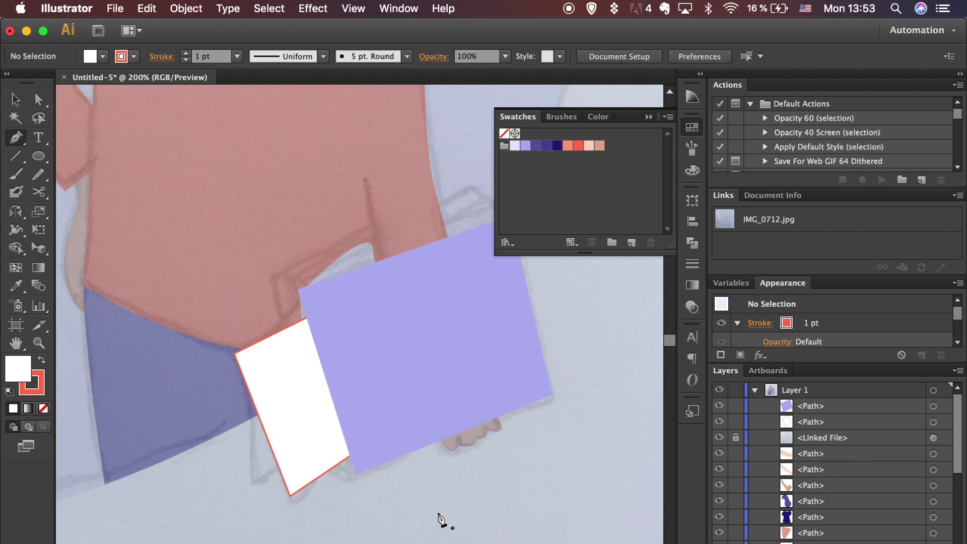
{"action": "left_click", "coordinate": [251, 364]}
{"action": "left_click", "coordinate": [252, 483]}
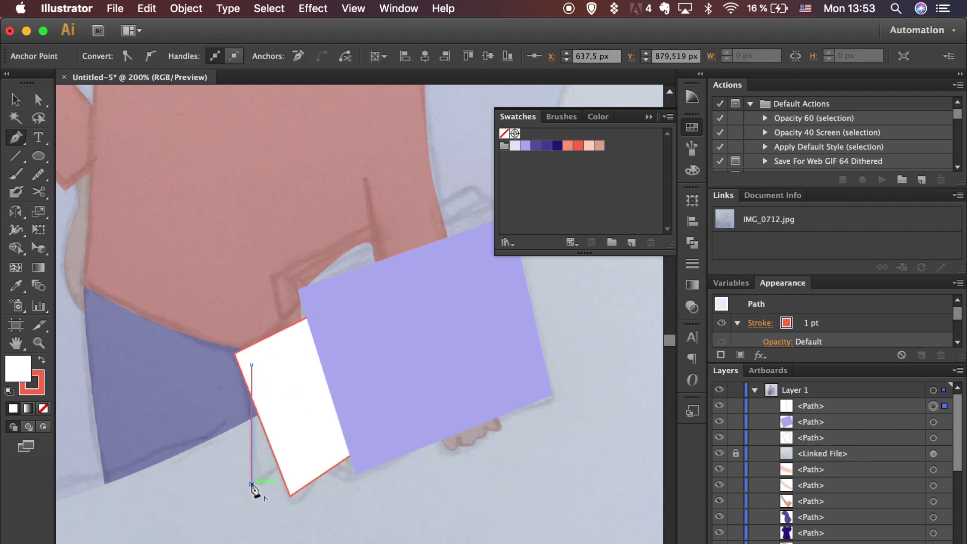
{"action": "left_click", "coordinate": [341, 427]}
{"action": "left_click", "coordinate": [251, 364]}
{"action": "key", "text": "v"}
Give the triangular sheet a white fill and a lavender b3b3f2 stroke, and place it behind the first sheet.
{"action": "left_click", "coordinate": [42, 387]}
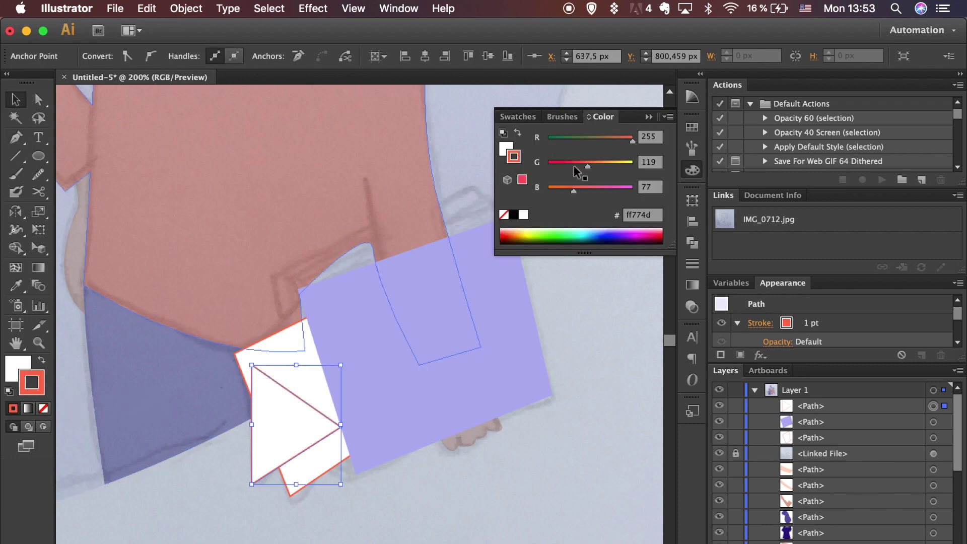
{"action": "key", "text": "i"}
{"action": "left_click", "coordinate": [410, 338]}
{"action": "left_click", "coordinate": [42, 361]}
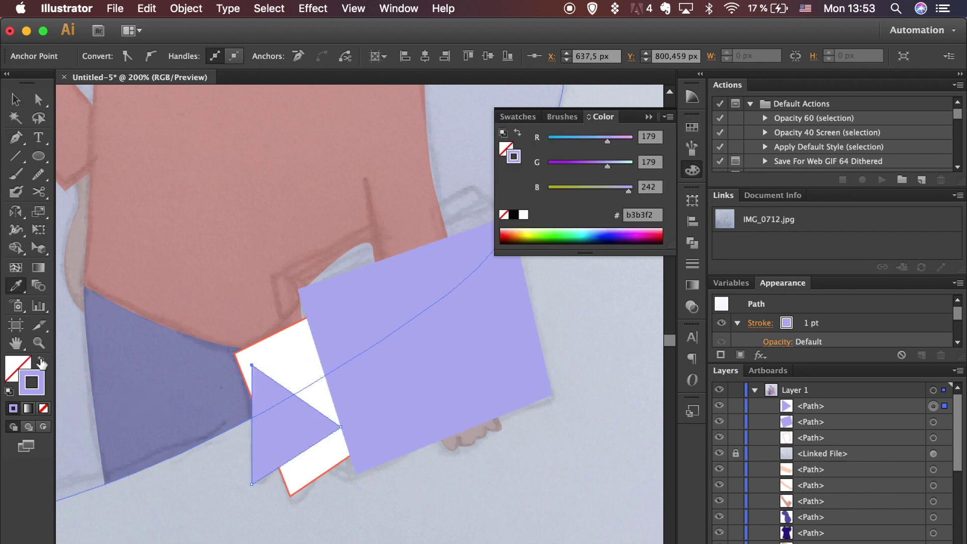
{"action": "double_click", "coordinate": [17, 368]}
{"action": "key", "text": "Return"}
{"action": "key", "text": "v"}
{"action": "left_click", "coordinate": [581, 524]}
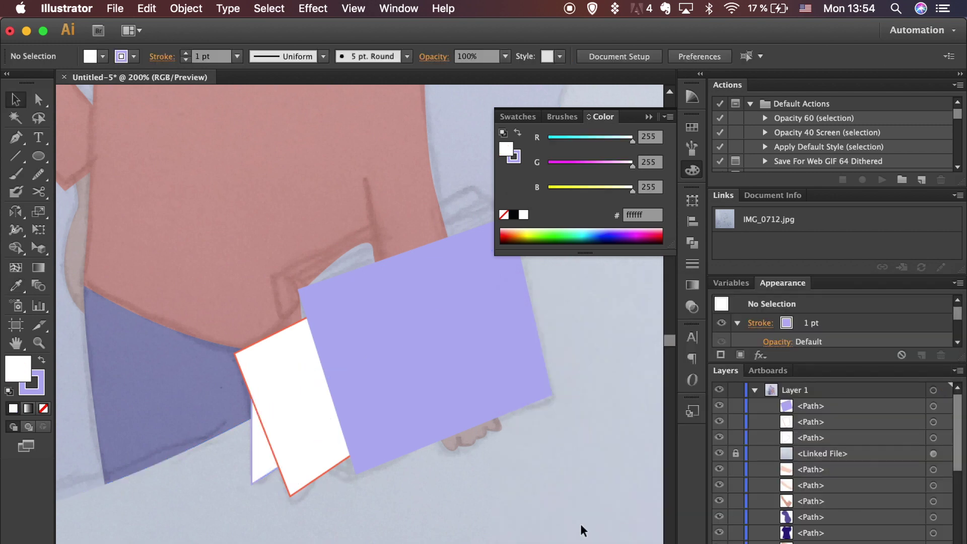
Draw a circle overlapping the paper sheet and the folder edge, using the sheet's white fill and orange-red stroke.
{"action": "left_click", "coordinate": [38, 156]}
{"action": "key", "text": "i"}
{"action": "left_click", "coordinate": [319, 423]}
{"action": "key", "text": "l"}
{"action": "left_click_drag", "start_coordinate": [330, 392], "coordinate": [366, 429]}
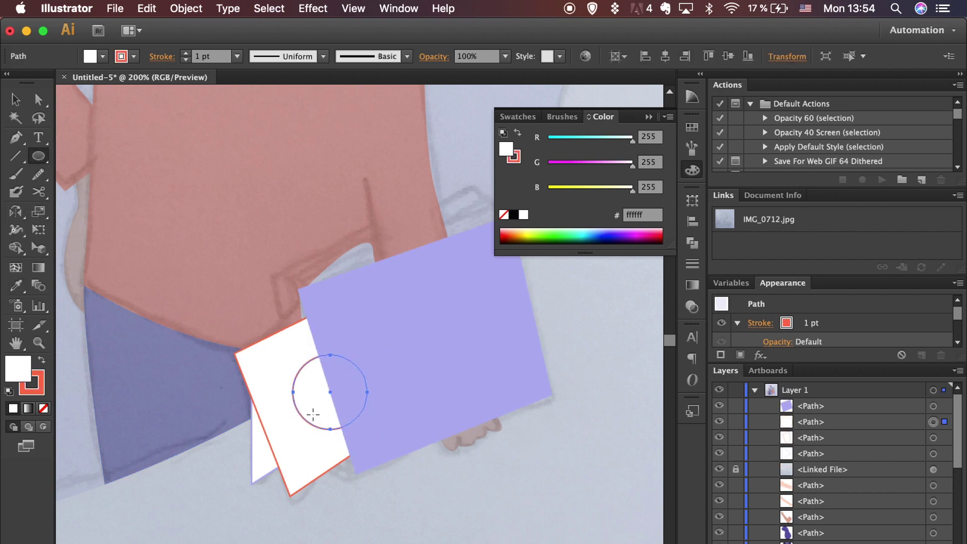
{"action": "key", "text": "v"}
{"action": "left_click", "coordinate": [415, 496]}
Draw a closed four-sided shape over one half of the circle and give it an orange-red fill with no stroke.
{"action": "key", "text": "p"}
{"action": "left_click", "coordinate": [304, 428]}
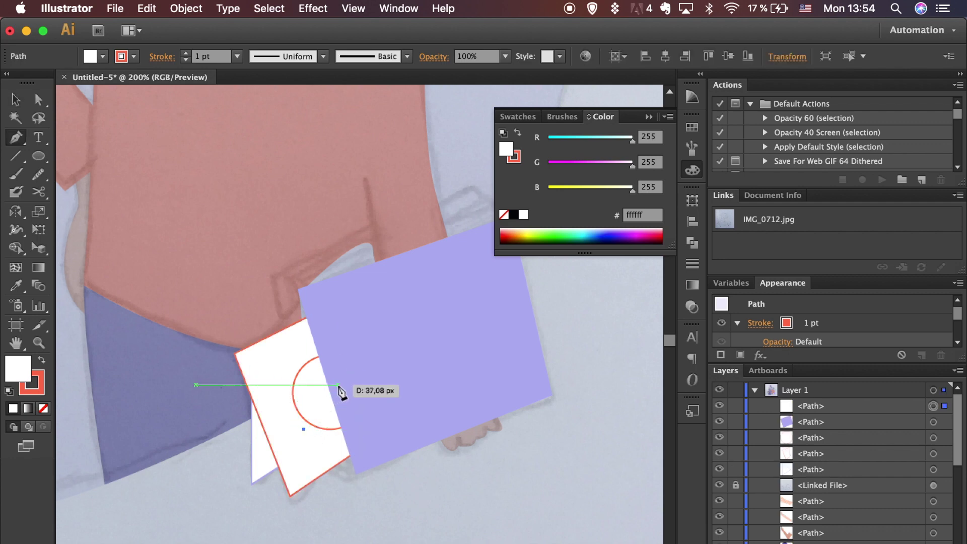
{"action": "left_click", "coordinate": [337, 384]}
{"action": "left_click", "coordinate": [298, 351]}
{"action": "left_click", "coordinate": [280, 400]}
{"action": "left_click", "coordinate": [304, 428]}
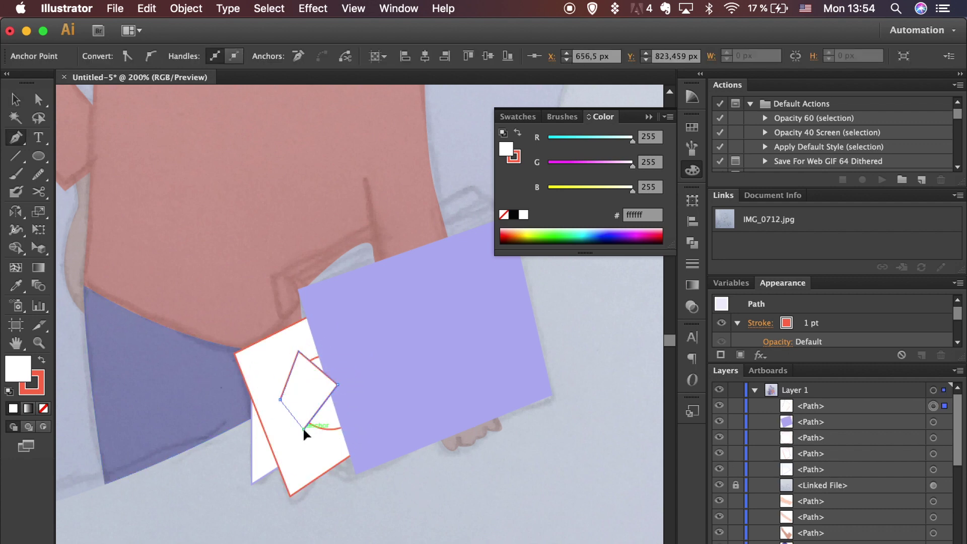
{"action": "key", "text": "shift+x"}
{"action": "left_click", "coordinate": [39, 373]}
{"action": "left_click", "coordinate": [43, 408]}
{"action": "key", "text": "v"}
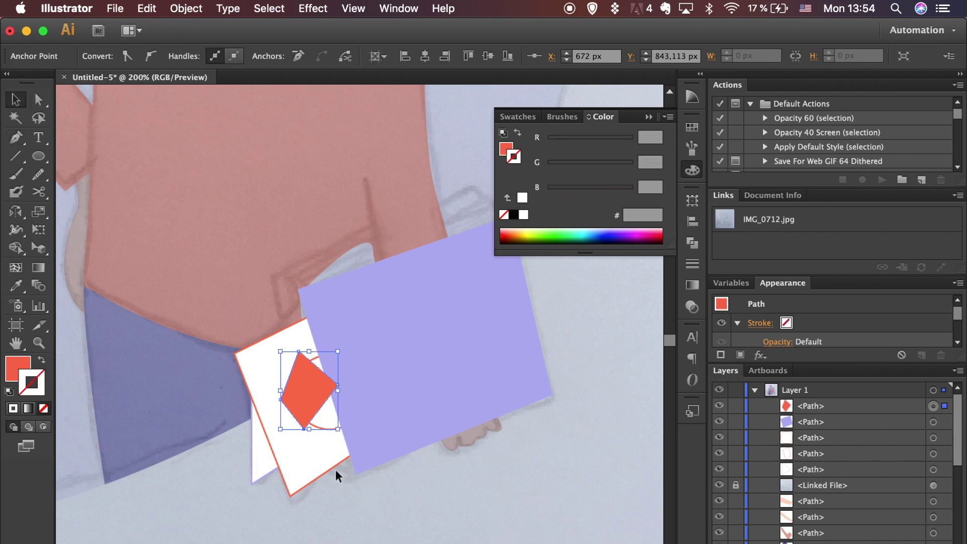
Split the orange-red shape along the circle with Shape Builder and delete the part outside the circle.
{"action": "left_click", "coordinate": [326, 427], "text": "shift"}
{"action": "left_click", "coordinate": [17, 247]}
{"action": "left_click", "coordinate": [285, 396]}
{"action": "key", "text": "a"}
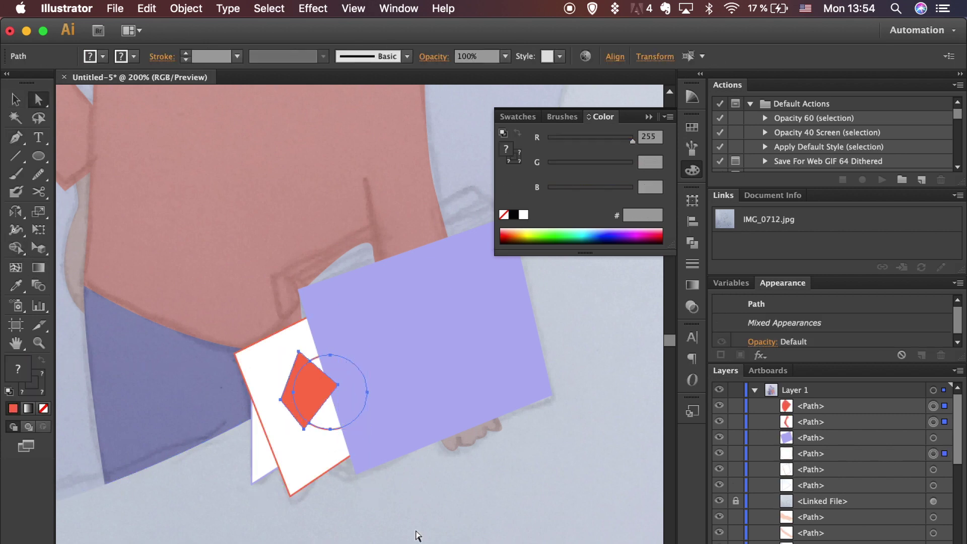
{"action": "left_click", "coordinate": [416, 533]}
{"action": "left_click", "coordinate": [289, 403]}
{"action": "key", "text": "BackSpace"}
Bring the lavender folder to the front, over the pie chart.
{"action": "left_click", "coordinate": [368, 408]}
{"action": "key", "text": "shift+super+bracketright"}
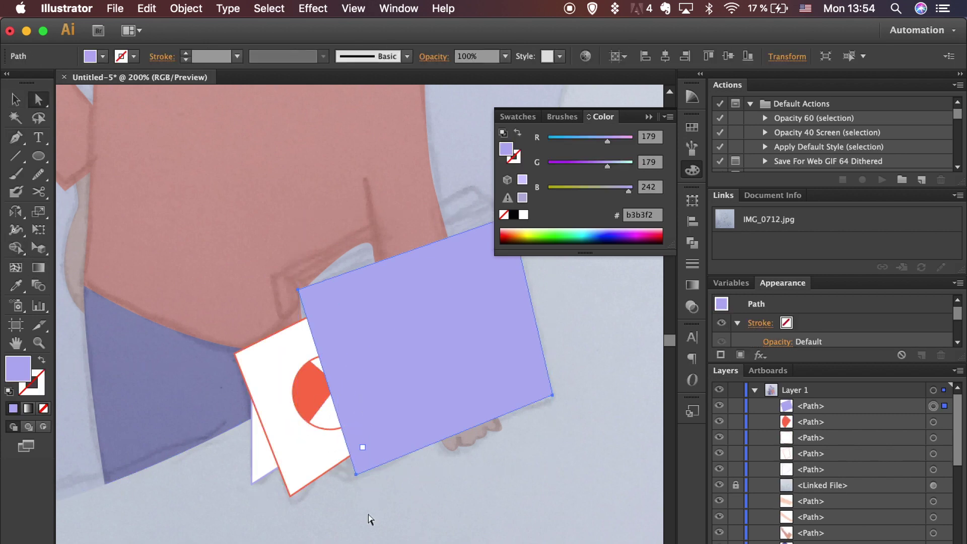
{"action": "left_click", "coordinate": [364, 485]}
{"action": "key", "text": "super+minus"}
{"action": "key", "text": "super+minus"}
{"action": "key", "text": "super+minus"}
{"action": "key", "text": "super+plus"}
{"action": "key", "text": "super+plus"}
{"action": "key", "text": "super+plus"}
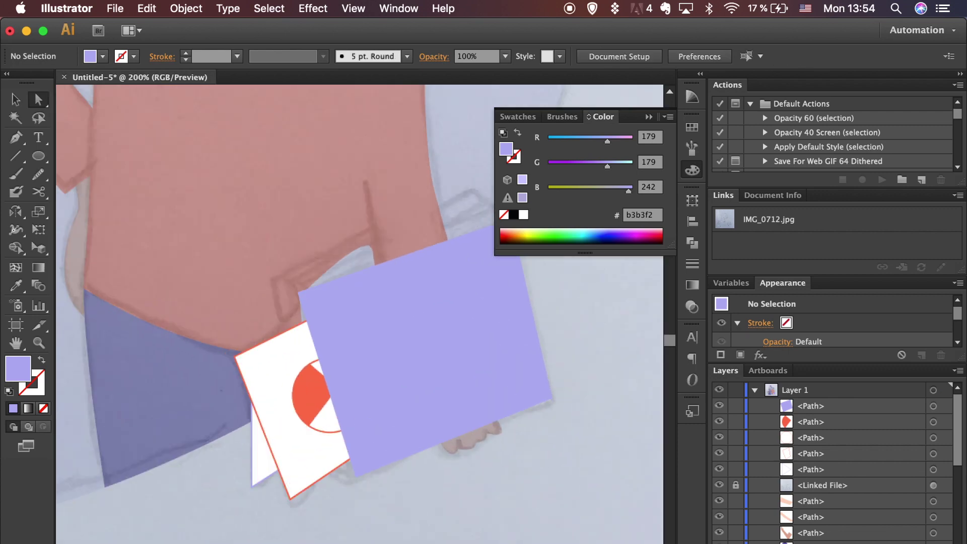
Draw a closed four-sided lavender shape along the folder's sketched upper edge as its back cover.
{"action": "left_click", "coordinate": [286, 335]}
{"action": "left_click", "coordinate": [273, 280]}
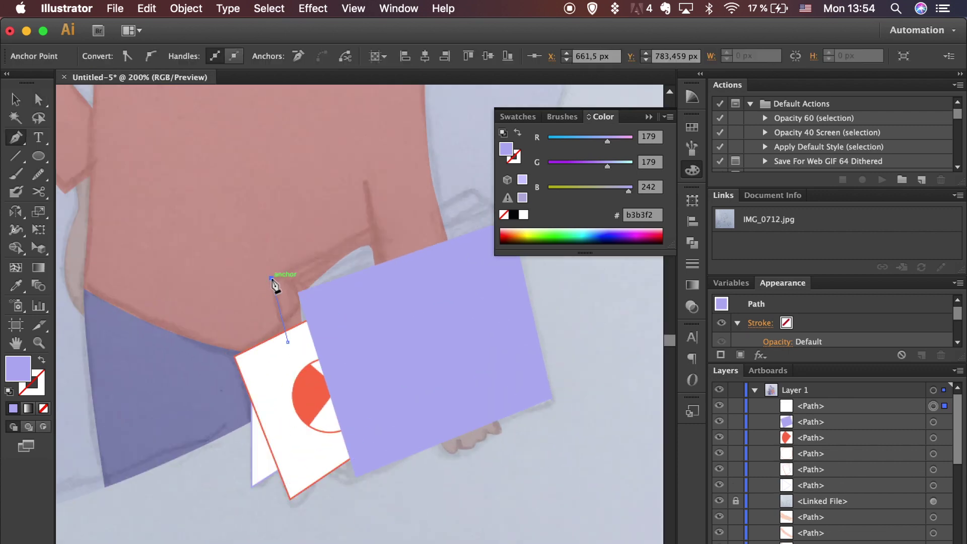
{"action": "scroll", "coordinate": [353, 251], "scroll_direction": "right", "scroll_amount": 3}
{"action": "scroll", "coordinate": [352, 252], "scroll_direction": "up", "scroll_amount": 2}
{"action": "left_click", "coordinate": [425, 216]}
{"action": "left_click", "coordinate": [441, 272]}
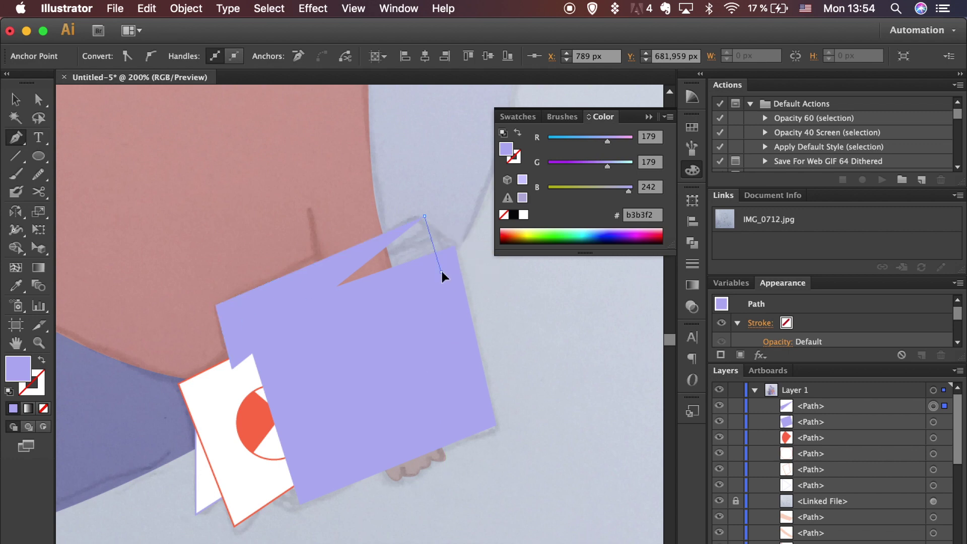
{"action": "left_click", "coordinate": [243, 320]}
{"action": "left_click", "coordinate": [232, 370]}
Send the back cover backward until it sits behind all the paper sheets.
{"action": "key", "text": "super+bracketleft"}
{"action": "key", "text": "super+bracketleft"}
{"action": "key", "text": "super+bracketleft"}
{"action": "key", "text": "super+bracketleft"}
{"action": "key", "text": "super+bracketleft"}
{"action": "key", "text": "super+bracketright"}
{"action": "key", "text": "v"}
{"action": "left_click", "coordinate": [524, 484]}
Hide the folder's back cover shape to expose the sketch lines beneath it.
{"action": "scroll", "coordinate": [524, 484], "scroll_direction": "down", "scroll_amount": 3}
{"action": "scroll", "coordinate": [524, 485], "scroll_direction": "left", "scroll_amount": 2}
{"action": "key", "text": "p"}
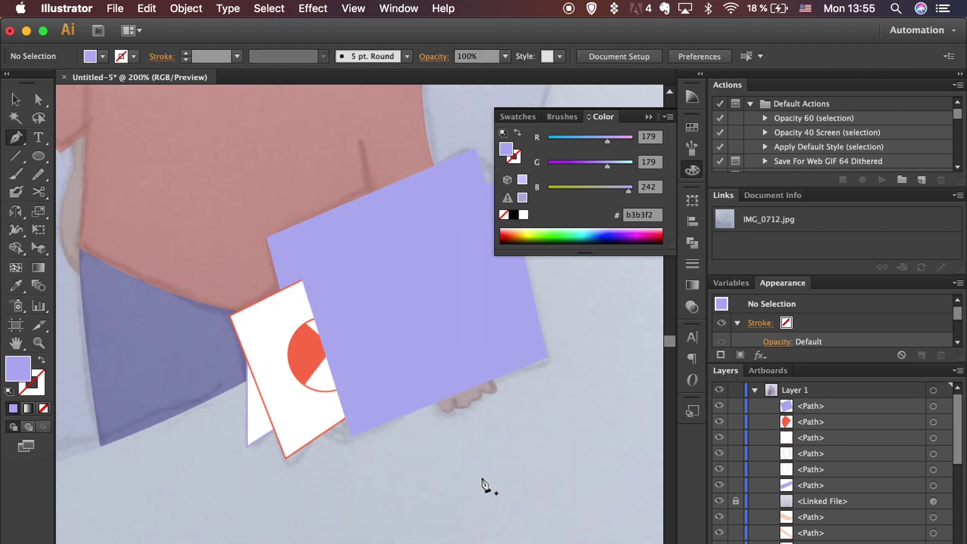
{"action": "left_click", "coordinate": [719, 406]}
{"action": "left_click", "coordinate": [720, 406]}
{"action": "left_click", "coordinate": [719, 485]}
Draw a closed four-sided sheet protruding above the folder's upper edge, following the sketch.
{"action": "left_click", "coordinate": [281, 240]}
{"action": "scroll", "coordinate": [479, 173], "scroll_direction": "up", "scroll_amount": 2}
{"action": "scroll", "coordinate": [479, 173], "scroll_direction": "right", "scroll_amount": 3}
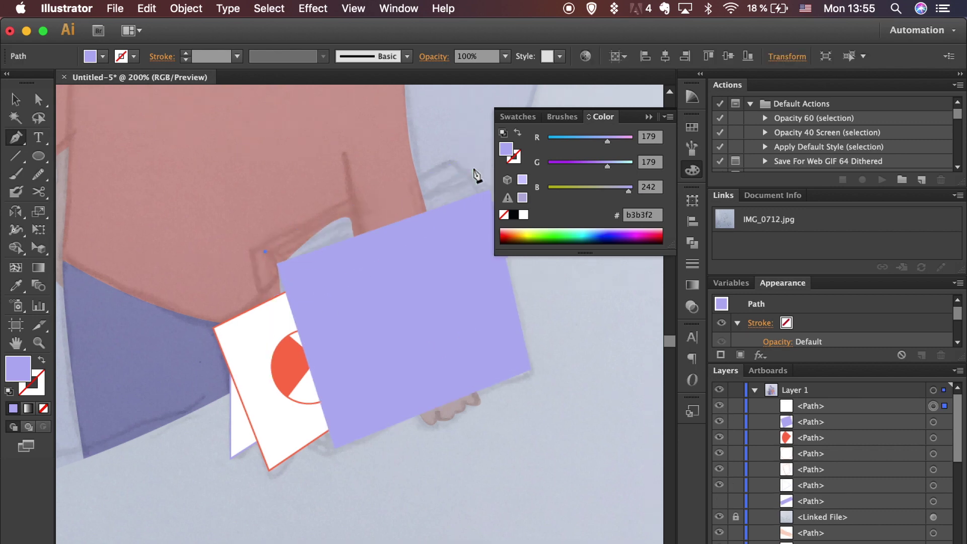
{"action": "left_click", "coordinate": [429, 193]}
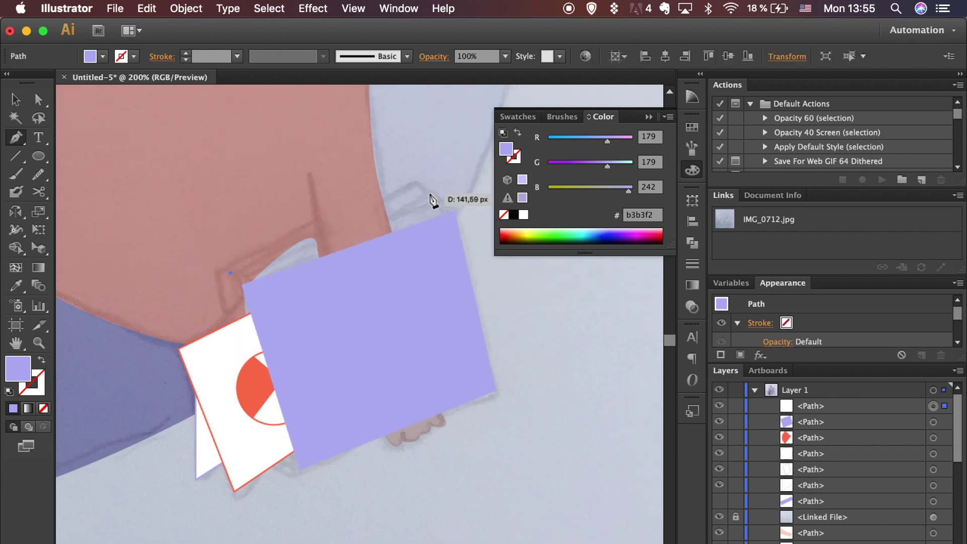
{"action": "left_click", "coordinate": [445, 255]}
{"action": "left_click", "coordinate": [248, 334]}
{"action": "left_click", "coordinate": [230, 273]}
Give the protruding sheet the white fill and orange-red stroke of the first paper, and send it behind the folder.
{"action": "key", "text": "i"}
{"action": "left_click", "coordinate": [229, 343]}
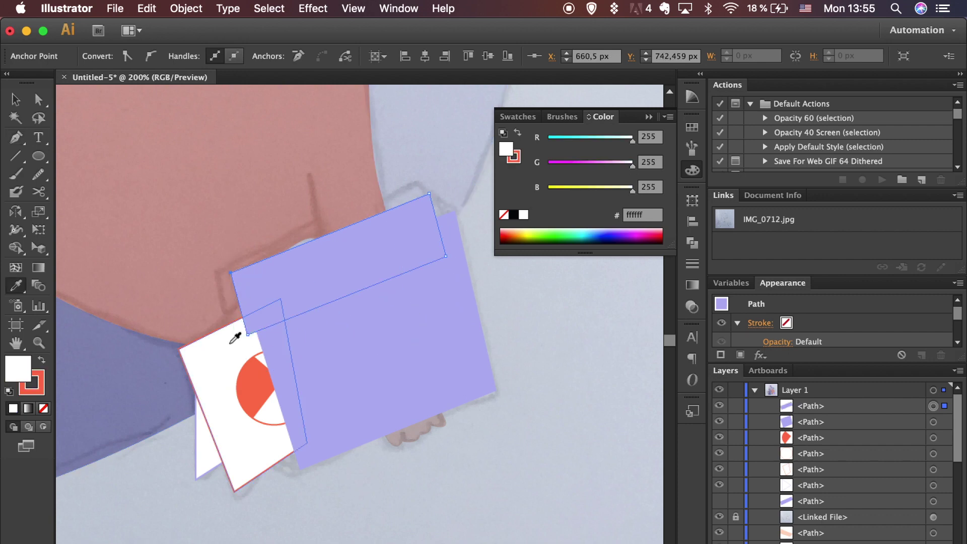
{"action": "key", "text": "super+["}
{"action": "key", "text": "v"}
{"action": "left_click", "coordinate": [426, 479]}
Duplicate the protruding sheet with a slight offset and give the copy a white fill with the lavender stroke.
{"action": "mouse_move", "coordinate": [371, 232]}
{"action": "left_mouse_down"}
{"action": "mouse_move", "coordinate": [371, 243]}
{"action": "mouse_move", "coordinate": [375, 235]}
{"action": "left_mouse_up"}
{"action": "key", "text": "i"}
{"action": "left_click", "coordinate": [203, 448]}
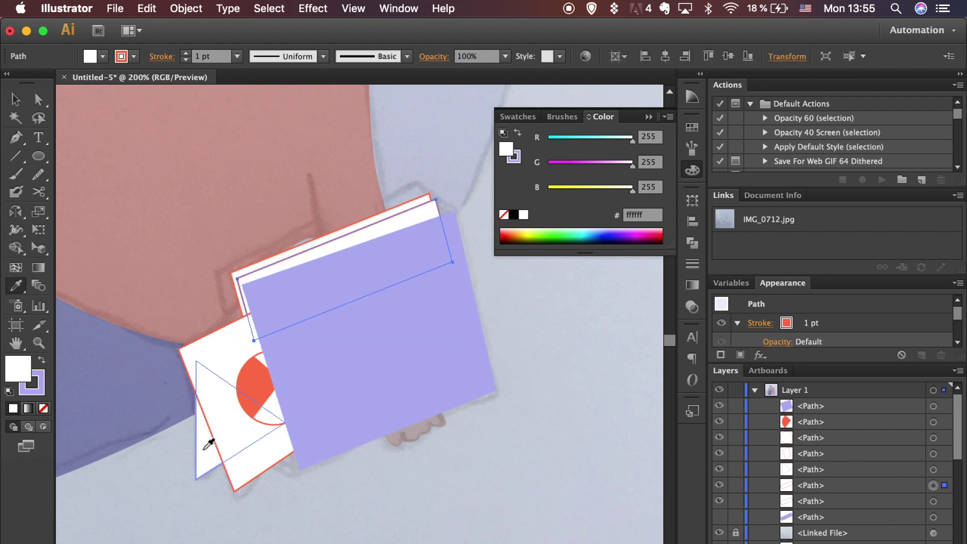
{"action": "key", "text": "v"}
{"action": "left_click", "coordinate": [491, 446]}
Duplicate the lavender-outlined sheet slightly lower and give the copy a white fill with the orange-red stroke.
{"action": "left_click_drag", "start_coordinate": [412, 213], "coordinate": [411, 226]}
{"action": "key", "text": "i"}
{"action": "left_click", "coordinate": [231, 334]}
{"action": "key", "text": "v"}
{"action": "left_click", "coordinate": [514, 453]}
Show the folder's back cover again and group all the folder, paper and pie chart shapes.
{"action": "left_click", "coordinate": [718, 533]}
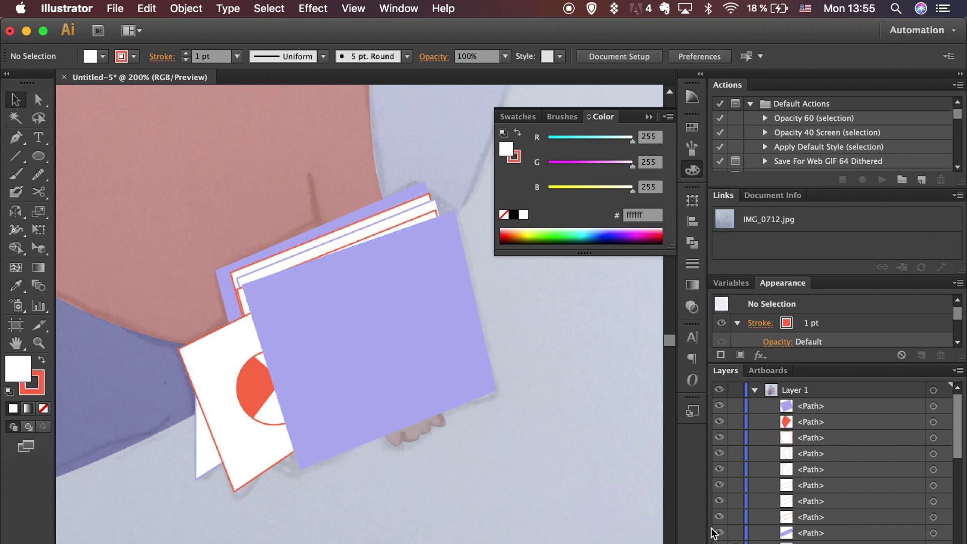
{"action": "left_click_drag", "start_coordinate": [440, 484], "coordinate": [209, 276]}
{"action": "left_click", "coordinate": [109, 419], "text": "shift"}
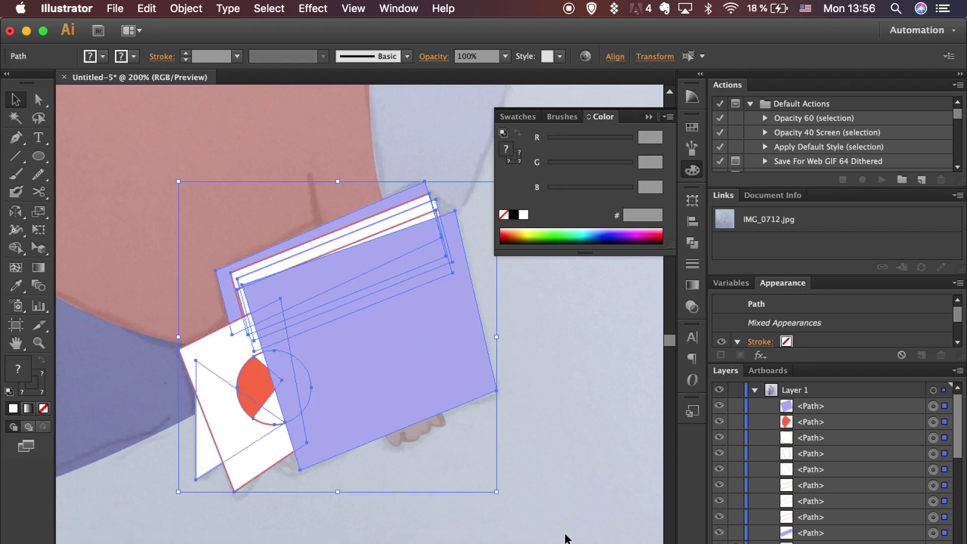
{"action": "key", "text": "ctrl+g"}
Hide the linked sketch image and send the folder group backward behind the man's sleeve and hand.
{"action": "left_click", "coordinate": [719, 406]}
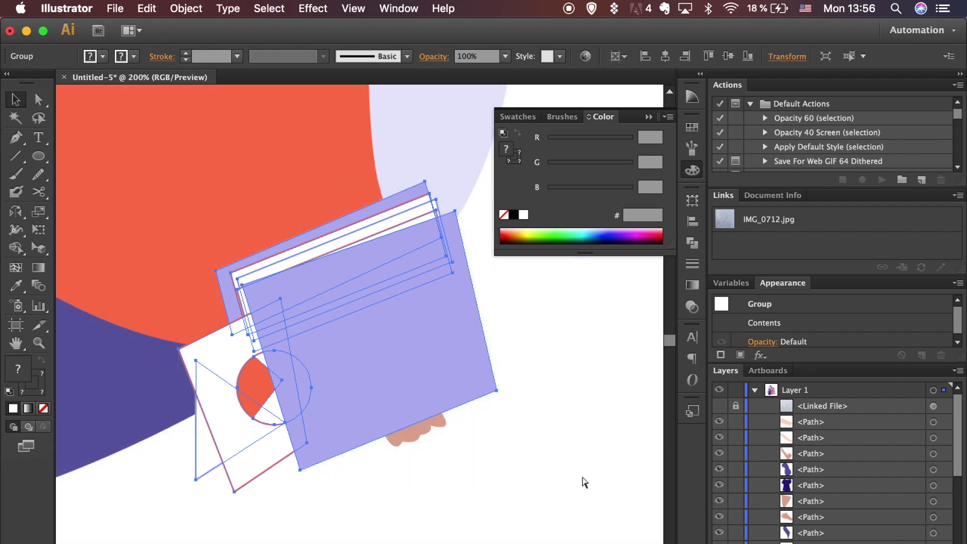
{"action": "key", "text": "super+["}
{"action": "left_click", "coordinate": [546, 485]}
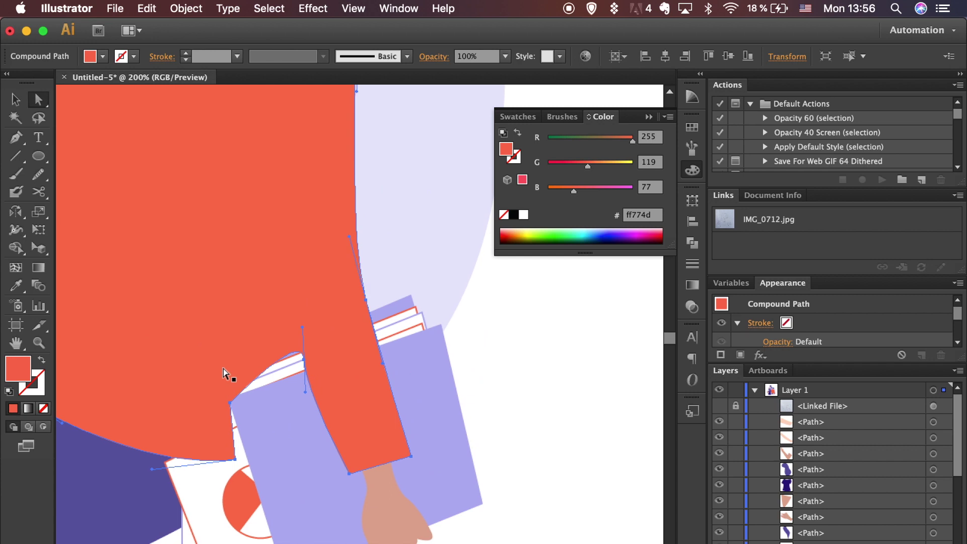
Draw a line from the man's shoulder down the sleeve's inner side, with an orange-red stroke and no fill.
{"action": "key", "text": "p"}
{"action": "key", "text": "super+minus"}
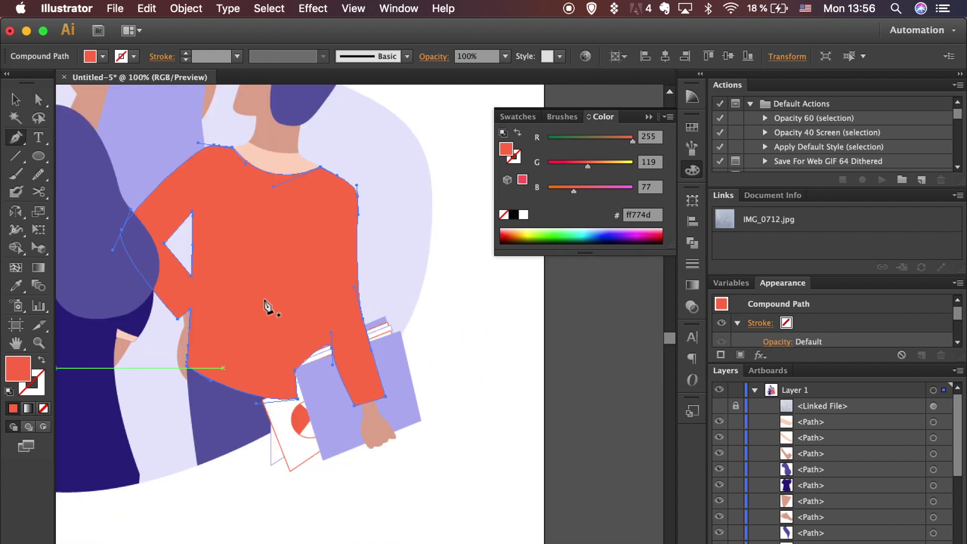
{"action": "left_click", "coordinate": [326, 158]}
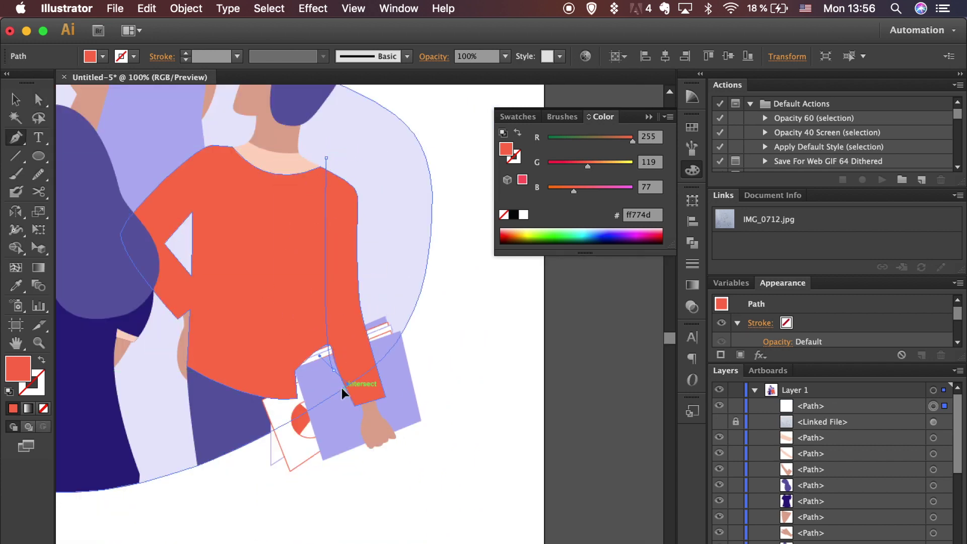
{"action": "left_click", "coordinate": [335, 389]}
{"action": "key", "text": "super+plus"}
{"action": "key", "text": "super+plus"}
{"action": "key", "text": "a"}
{"action": "left_click_drag", "start_coordinate": [306, 391], "coordinate": [301, 361]}
{"action": "left_click", "coordinate": [384, 368]}
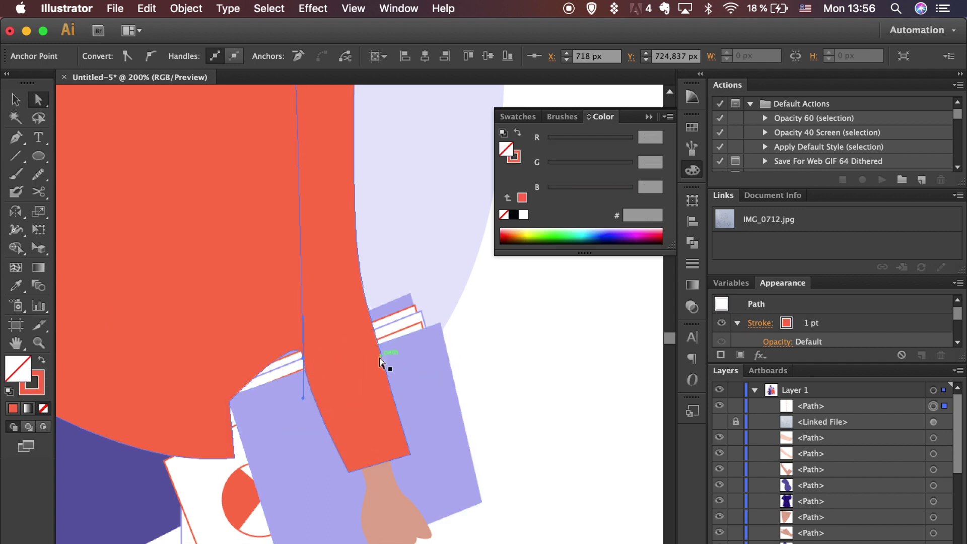
Adjust the lower anchor and curve of the sleeve line to meet the inner edge of the sleeve.
{"action": "key", "text": "super+plus"}
{"action": "key", "text": "super+plus"}
{"action": "scroll", "coordinate": [380, 359], "scroll_direction": "down", "scroll_amount": 3}
{"action": "scroll", "coordinate": [380, 359], "scroll_direction": "left", "scroll_amount": 3}
{"action": "left_click_drag", "start_coordinate": [211, 351], "coordinate": [204, 345]}
{"action": "left_click_drag", "start_coordinate": [205, 508], "coordinate": [255, 543]}
Divide the orange-red shirt along the sleeve line with Pathfinder.
{"action": "left_click", "coordinate": [242, 345], "text": "shift"}
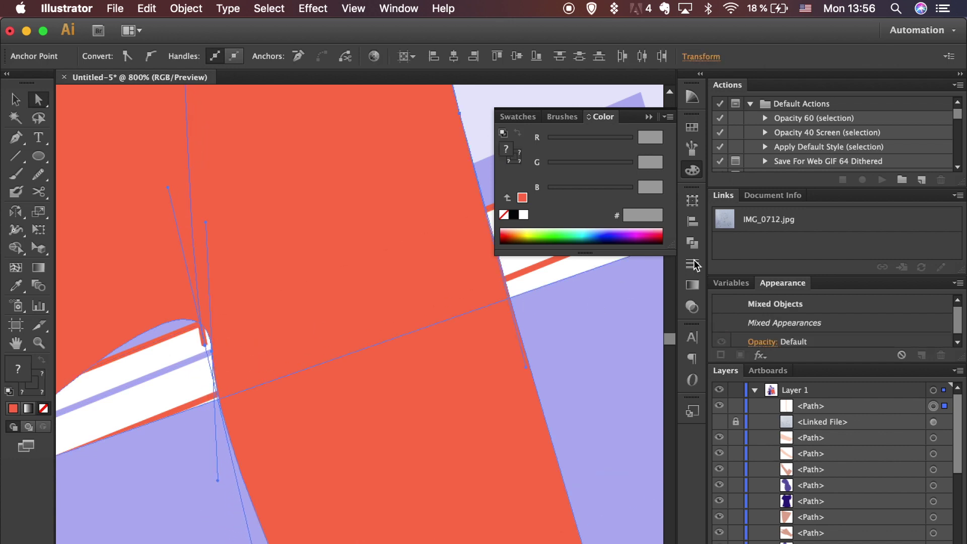
{"action": "left_click", "coordinate": [692, 242]}
{"action": "left_click", "coordinate": [511, 260]}
Reshape the shirt body beside the sleeve by moving its edge anchors down over the folder area.
{"action": "left_click", "coordinate": [557, 383]}
{"action": "left_click", "coordinate": [352, 341]}
{"action": "left_click", "coordinate": [130, 294]}
{"action": "left_click_drag", "start_coordinate": [201, 324], "coordinate": [229, 397]}
{"action": "key", "text": "super+minus"}
{"action": "key", "text": "super+minus"}
{"action": "key", "text": "super+minus"}
{"action": "key", "text": "super+minus"}
{"action": "key", "text": "super+minus"}
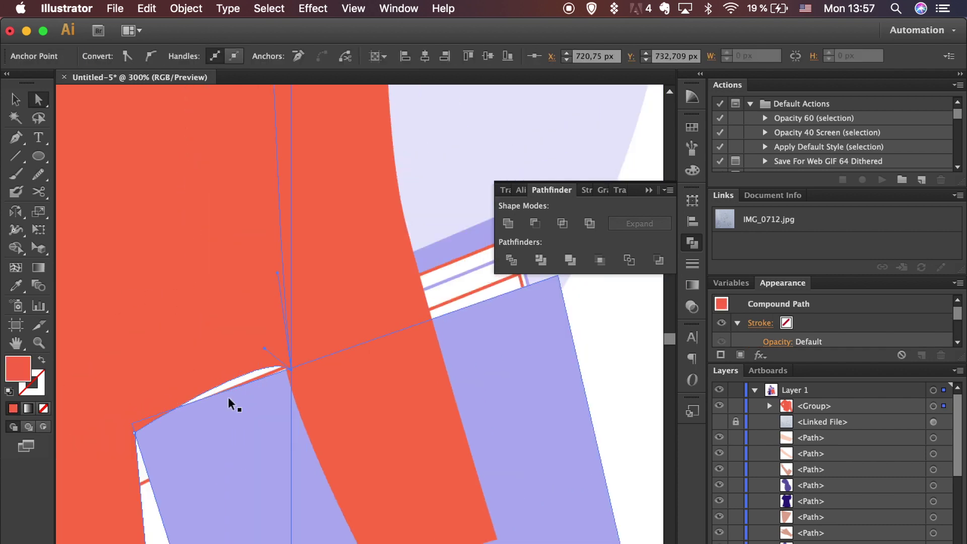
{"action": "left_click_drag", "start_coordinate": [276, 376], "coordinate": [305, 399]}
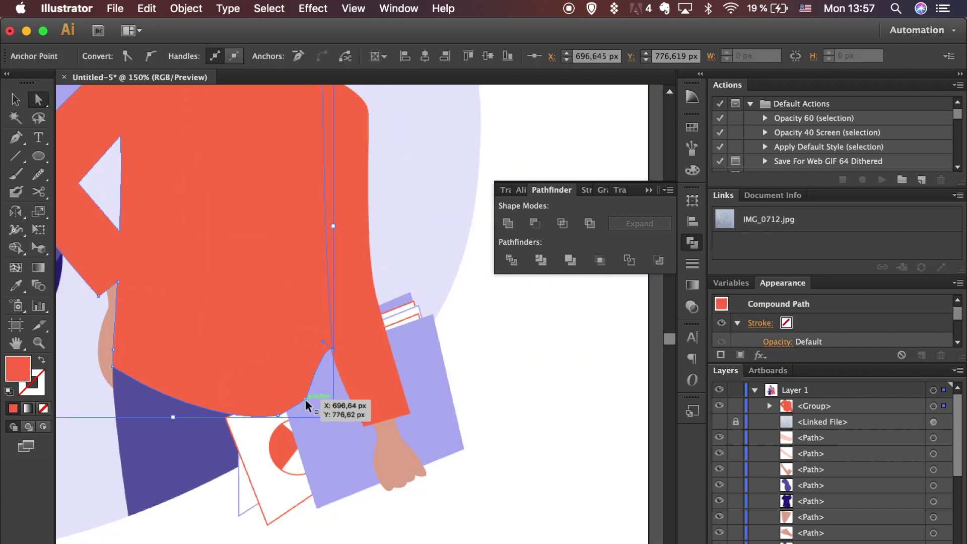
Ungroup the divided shirt and send its body piece backward behind the folder and papers.
{"action": "key", "text": "super+shift+a"}
{"action": "left_click", "coordinate": [199, 305]}
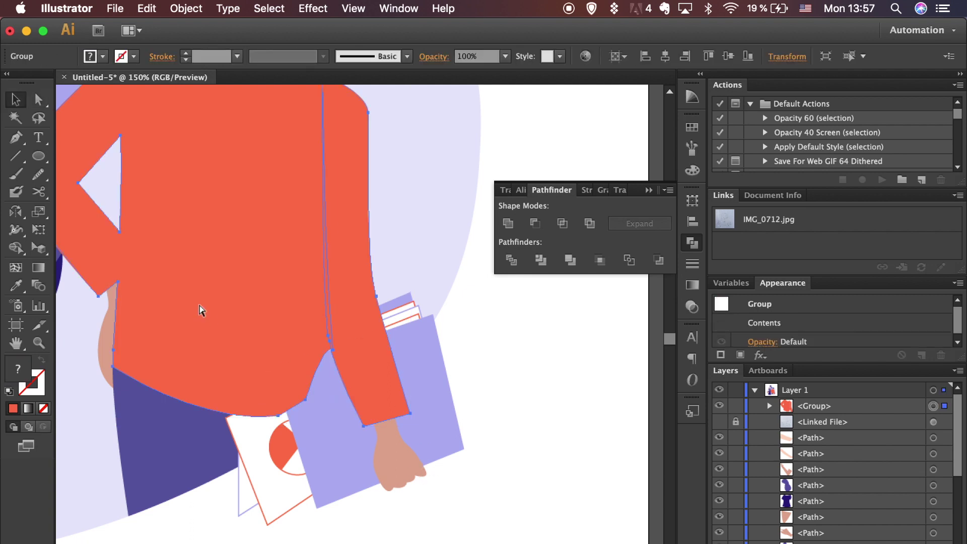
{"action": "key", "text": "super+shift+g"}
{"action": "left_click", "coordinate": [263, 359]}
{"action": "key", "text": "super+bracketleft"}
{"action": "key", "text": "super+bracketleft"}
{"action": "key", "text": "super+bracketleft"}
{"action": "key", "text": "super+bracketleft"}
{"action": "key", "text": "super+bracketleft"}
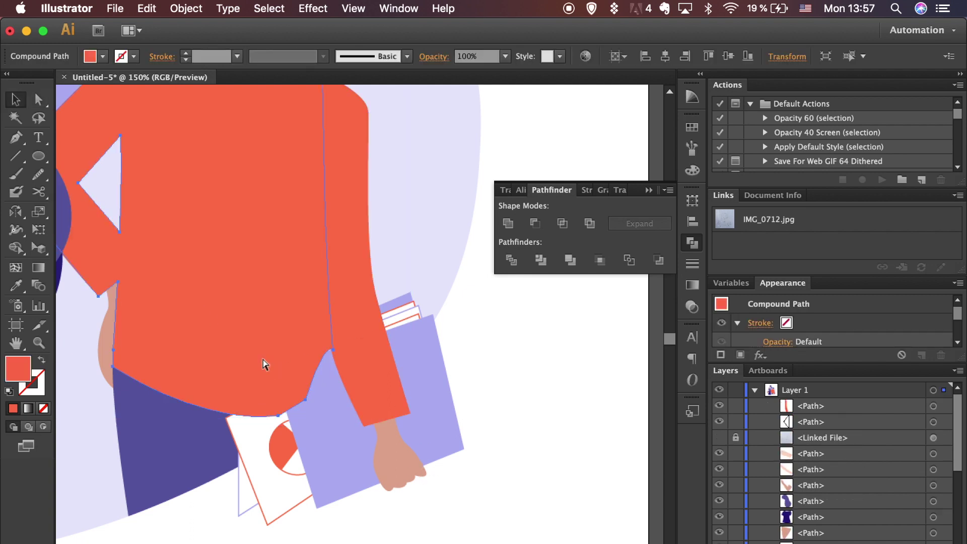
{"action": "left_click", "coordinate": [501, 409]}
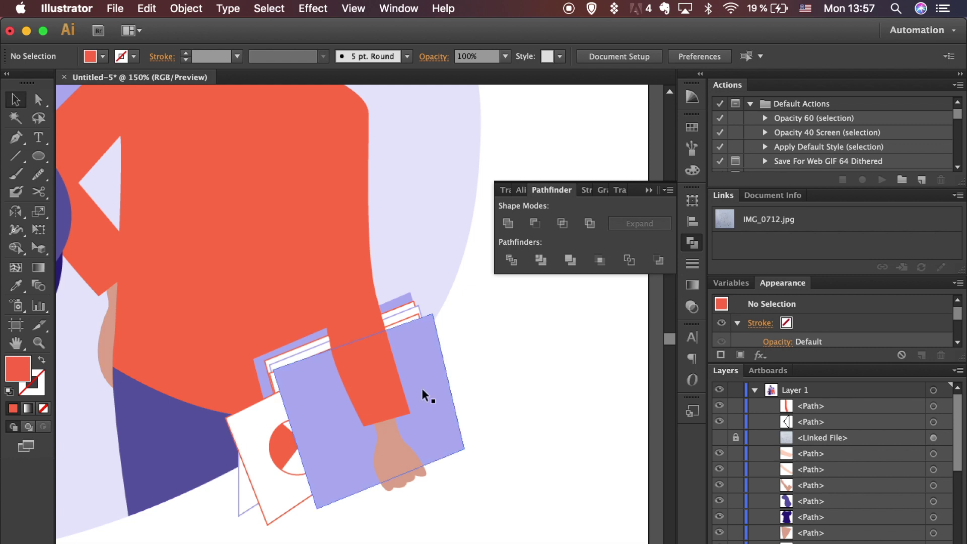
Delete the surplus anchor causing the bump on the sleeve's inner edge above the folder.
{"action": "key", "text": "super+equal"}
{"action": "key", "text": "super+equal"}
{"action": "key", "text": "super+equal"}
{"action": "key", "text": "super+equal"}
{"action": "key", "text": "super+equal"}
{"action": "key", "text": "a"}
{"action": "left_click", "coordinate": [267, 327]}
{"action": "left_click", "coordinate": [201, 353]}
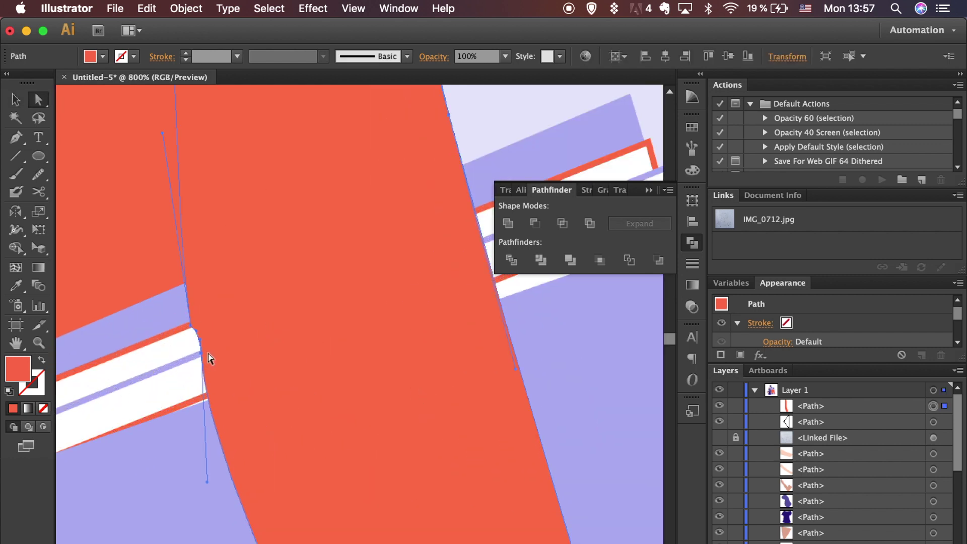
{"action": "key", "text": "BackSpace"}
Reconnect the sleeve's open inner edge from the anchor beside the papers to the cuff corner.
{"action": "key", "text": "p"}
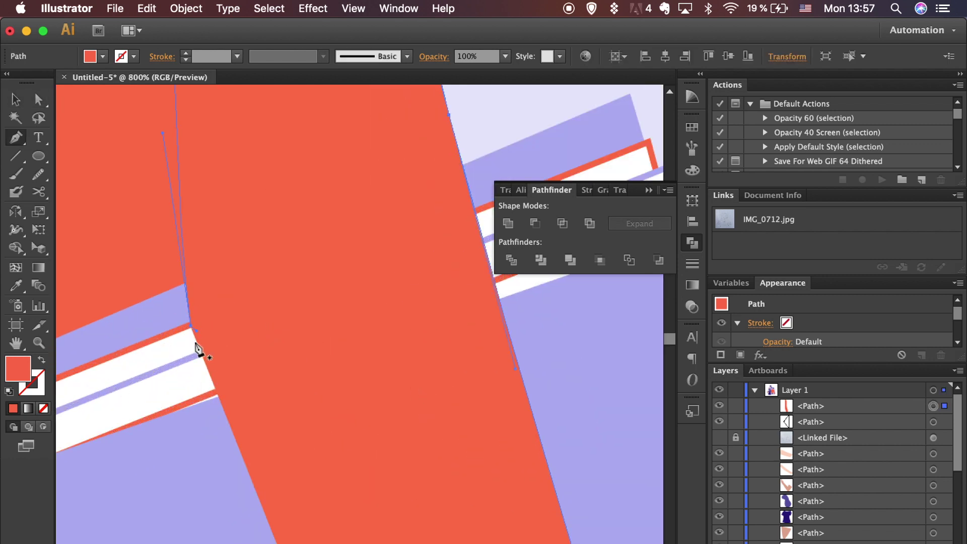
{"action": "left_click", "coordinate": [190, 326]}
{"action": "key", "text": "super+minus"}
{"action": "key", "text": "super+minus"}
{"action": "scroll", "coordinate": [194, 332], "scroll_direction": "down", "scroll_amount": 2}
{"action": "left_click_drag", "start_coordinate": [353, 514], "coordinate": [354, 511]}
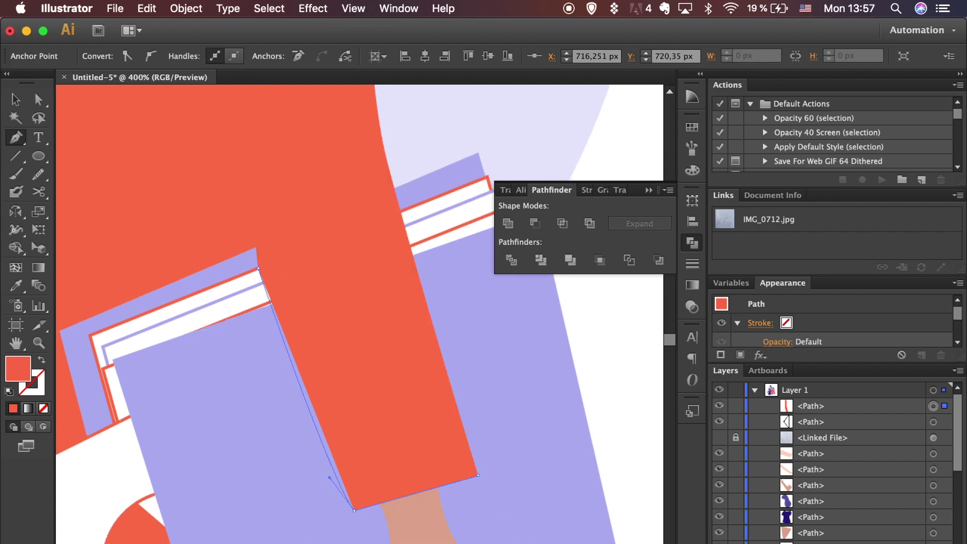
Convert the sleeve's inner-edge anchor beside the papers to a smooth point.
{"action": "key", "text": "a"}
{"action": "left_click", "coordinate": [258, 269]}
{"action": "left_click", "coordinate": [150, 55]}
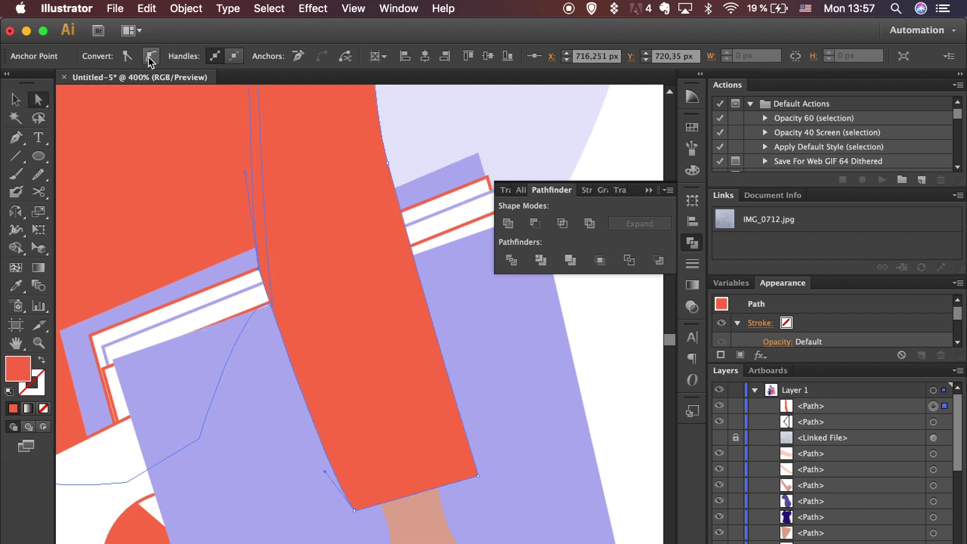
{"action": "left_click", "coordinate": [621, 371]}
{"action": "key", "text": "super+minus"}
{"action": "key", "text": "super+minus"}
{"action": "key", "text": "super+minus"}
{"action": "key", "text": "super+minus"}
{"action": "key", "text": "super+minus"}
{"action": "key", "text": "super+minus"}
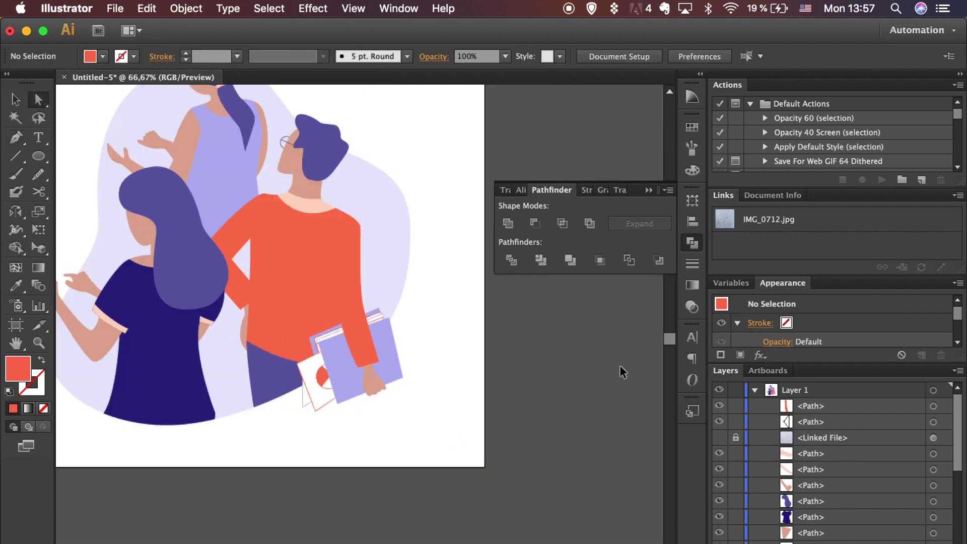
Move the sleeve's smooth inner-edge anchor up and outward to widen the forearm.
{"action": "key", "text": "super+plus"}
{"action": "key", "text": "super+plus"}
{"action": "key", "text": "super+plus"}
{"action": "key", "text": "super+plus"}
{"action": "left_click", "coordinate": [350, 302]}
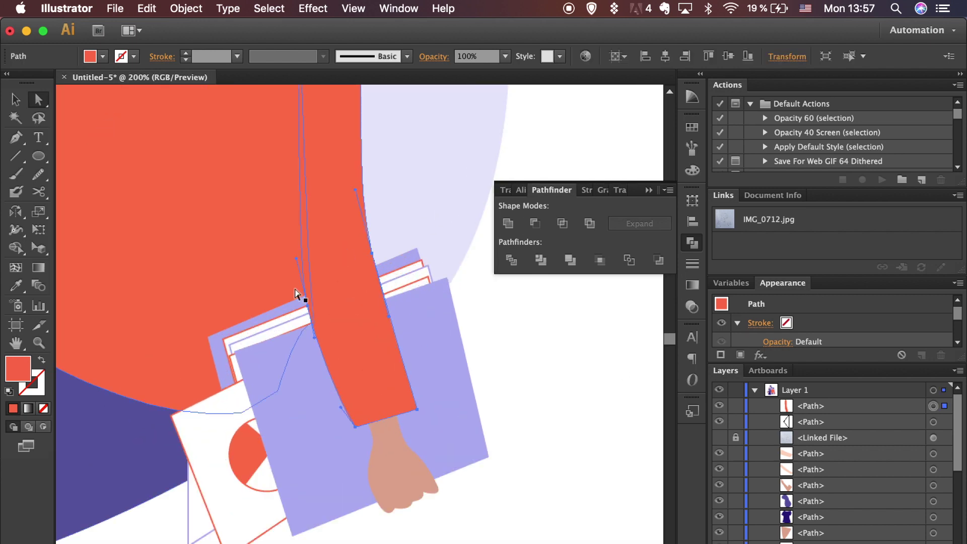
{"action": "left_click_drag", "start_coordinate": [307, 309], "coordinate": [298, 292]}
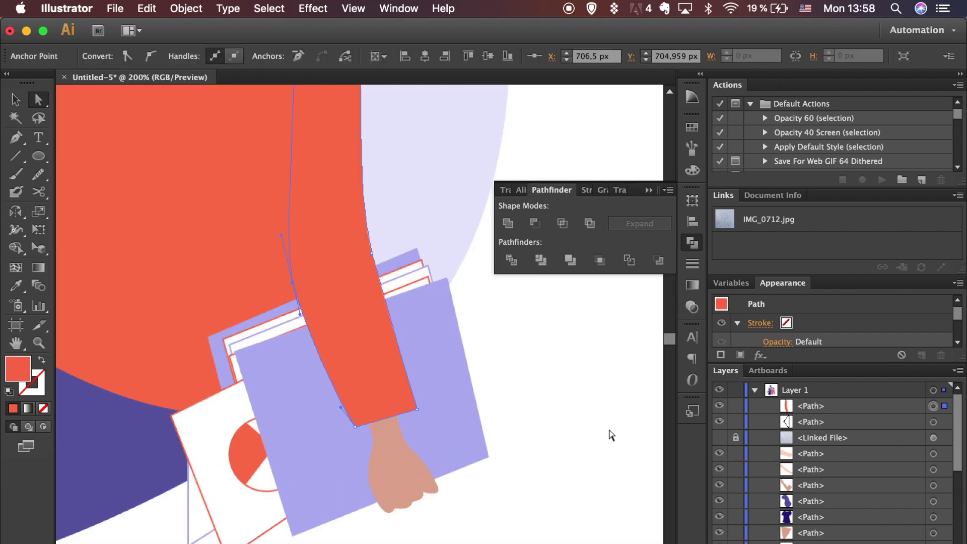
{"action": "left_click", "coordinate": [617, 376]}
{"action": "key", "text": "super+minus"}
{"action": "scroll", "coordinate": [232, 385], "scroll_direction": "left", "scroll_amount": 10}
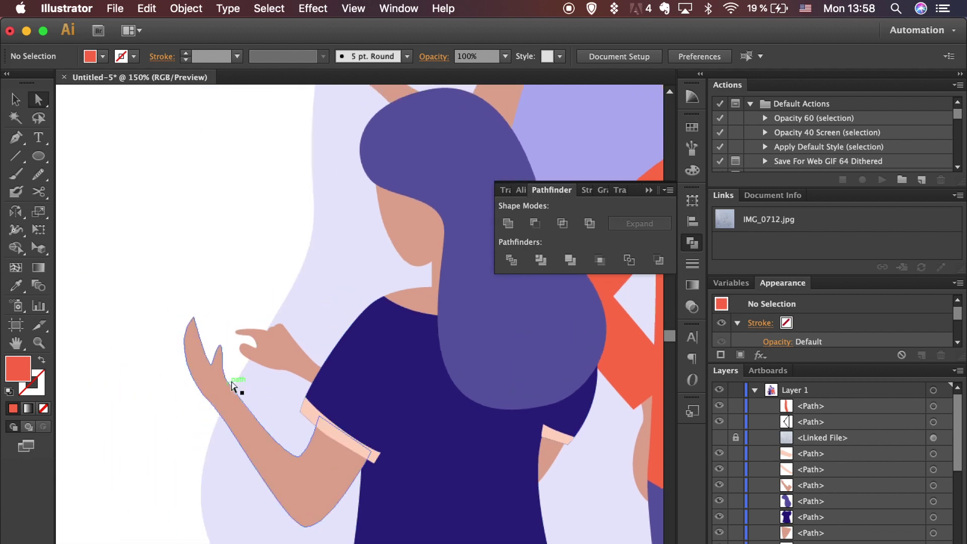
Show the pencil sketch and create a 37.3335 by 69.3335 px rounded rectangle with a 5 px corner radius over the sketched phone.
{"action": "left_click", "coordinate": [727, 436]}
{"action": "scroll", "coordinate": [492, 423], "scroll_direction": "left", "scroll_amount": 2}
{"action": "left_click_drag", "start_coordinate": [39, 155], "coordinate": [81, 175]}
{"action": "left_click", "coordinate": [224, 259]}
{"action": "double_click", "coordinate": [195, 198]}
{"action": "type", "text": "5"}
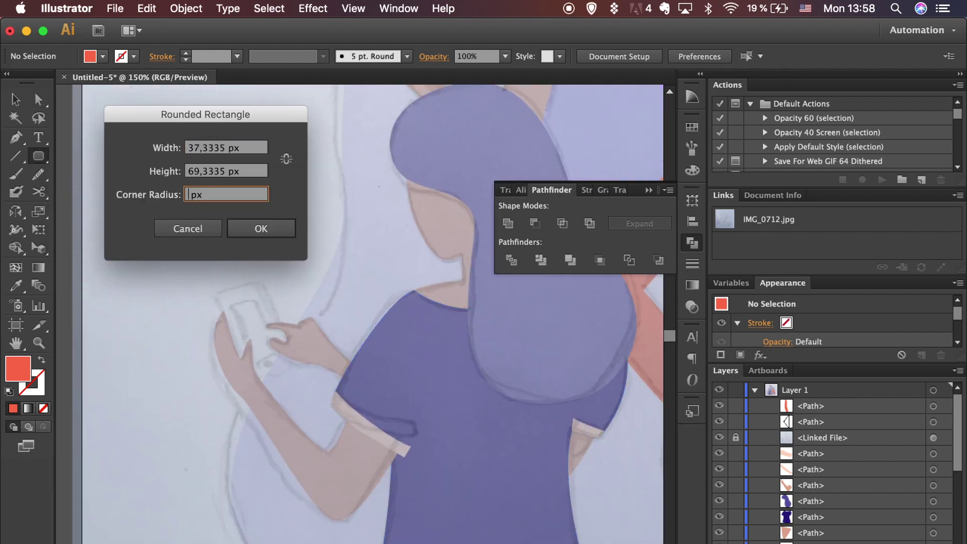
{"action": "key", "text": "Return"}
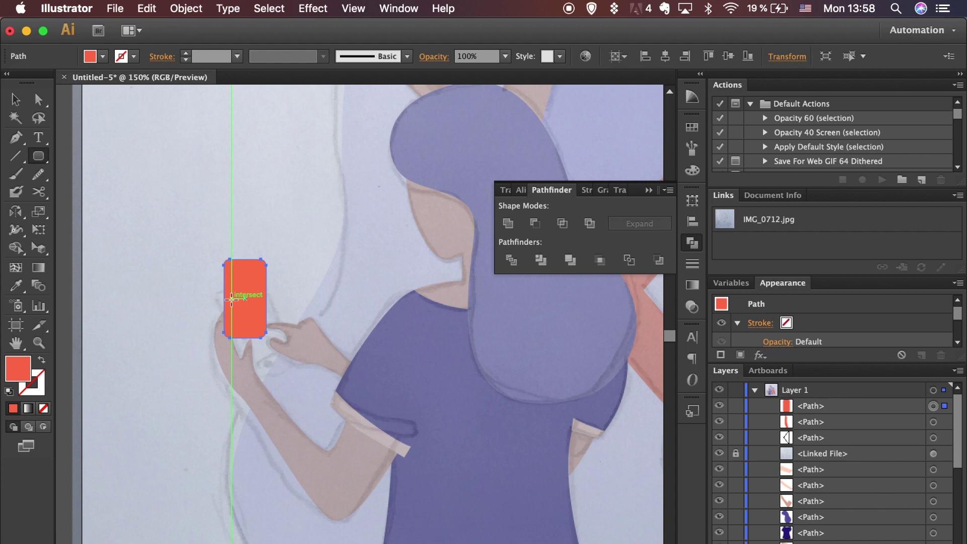
Fill the phone body with the dark navy swatch and enlarge it slightly.
{"action": "left_click", "coordinate": [692, 127]}
{"action": "left_click", "coordinate": [558, 146]}
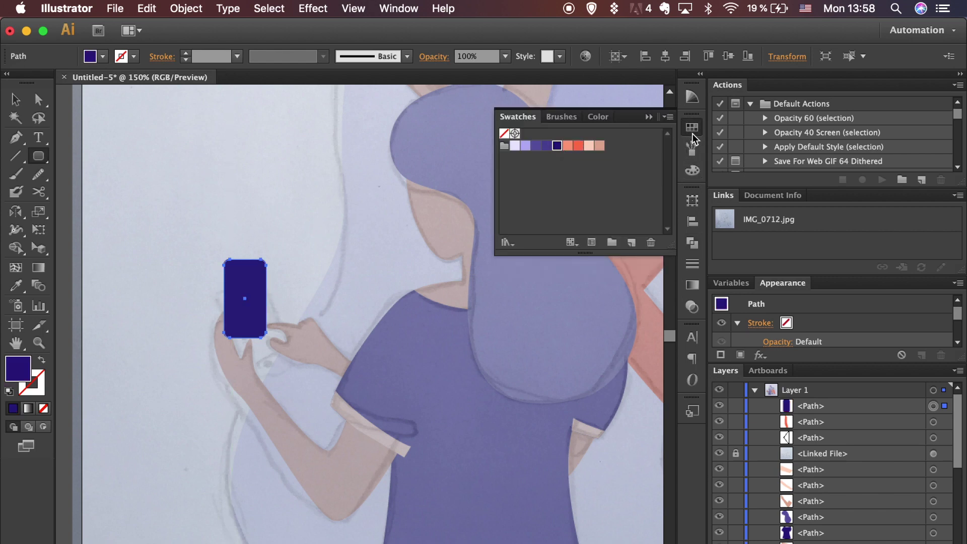
{"action": "left_click", "coordinate": [693, 130]}
{"action": "key", "text": "v"}
{"action": "left_click_drag", "start_coordinate": [267, 341], "coordinate": [276, 350]}
Draw an upright rectangle inside the phone body as its screen and fill it with light peach.
{"action": "left_click", "coordinate": [40, 162]}
{"action": "left_click_drag", "start_coordinate": [40, 162], "coordinate": [81, 154]}
{"action": "left_click_drag", "start_coordinate": [236, 274], "coordinate": [271, 333]}
{"action": "key", "text": "v"}
{"action": "left_click", "coordinate": [692, 127]}
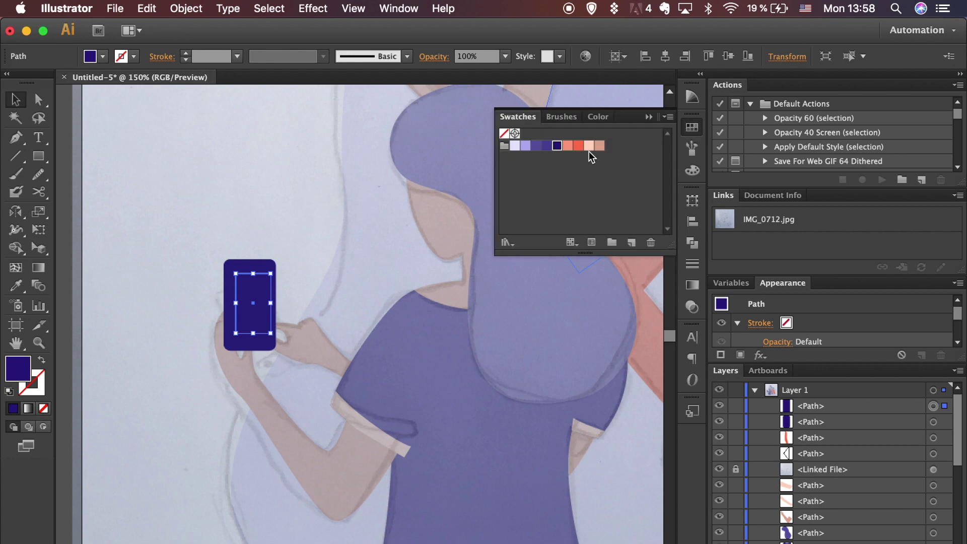
{"action": "left_click", "coordinate": [589, 146]}
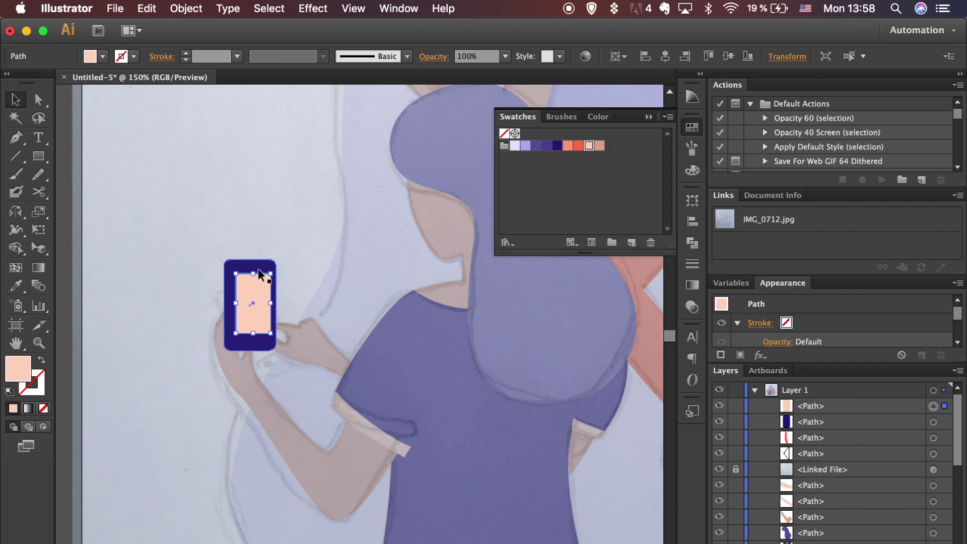
Center the peach screen horizontally on the navy phone body.
{"action": "left_click", "coordinate": [258, 267], "text": "shift"}
{"action": "left_click", "coordinate": [615, 57]}
{"action": "left_click", "coordinate": [482, 101]}
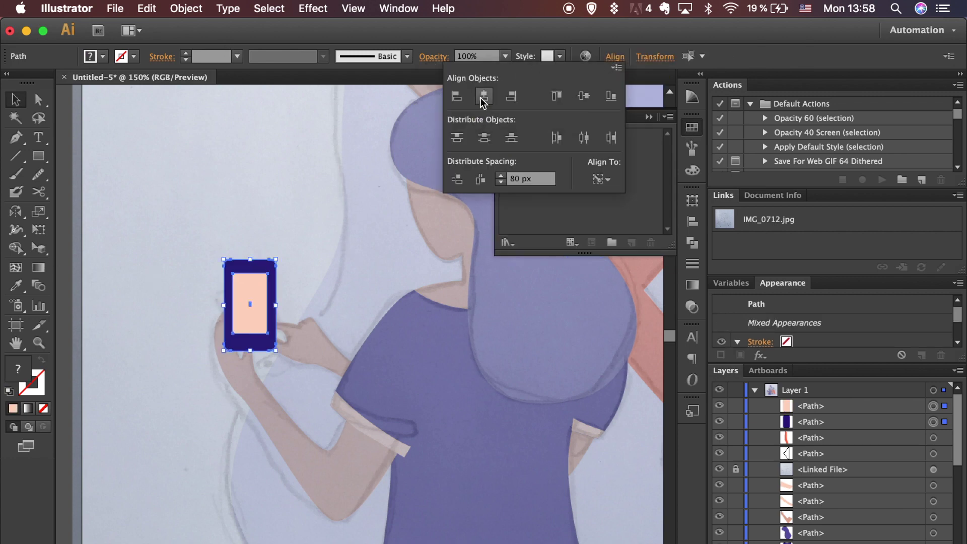
{"action": "left_click", "coordinate": [267, 190]}
Move the phone screen up and enlarge it to leave thin side margins and a deeper strip below.
{"action": "left_click", "coordinate": [249, 297]}
{"action": "key", "text": "shift+Up"}
{"action": "key", "text": "Down"}
{"action": "key", "text": "Down"}
{"action": "key", "text": "Down"}
{"action": "left_click_drag", "start_coordinate": [268, 296], "coordinate": [251, 331]}
Draw a small circle as the home button, centered in the strip below the phone screen.
{"action": "left_click_drag", "start_coordinate": [39, 156], "coordinate": [79, 192]}
{"action": "scroll", "coordinate": [277, 328], "scroll_direction": "up", "scroll_amount": 3}
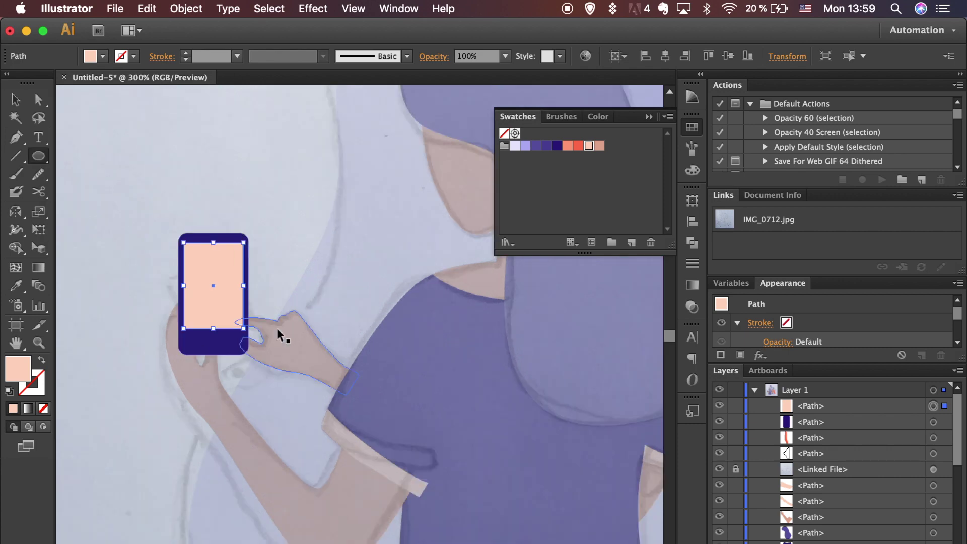
{"action": "left_click_drag", "start_coordinate": [279, 335], "coordinate": [289, 352]}
{"action": "key", "text": "v"}
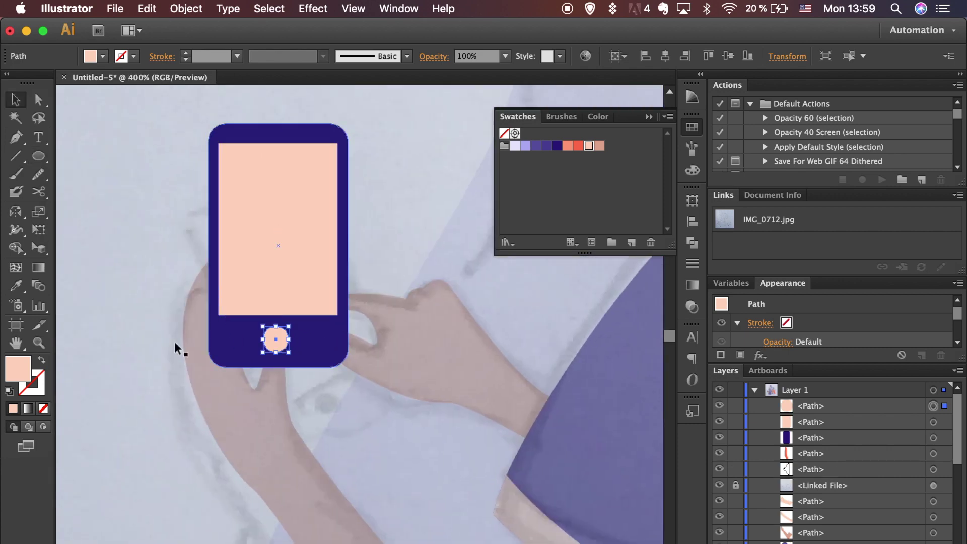
Give the home button circle a lilac 1 pt outline and no fill.
{"action": "left_click", "coordinate": [41, 361]}
{"action": "left_click", "coordinate": [525, 146]}
{"action": "left_click", "coordinate": [40, 377]}
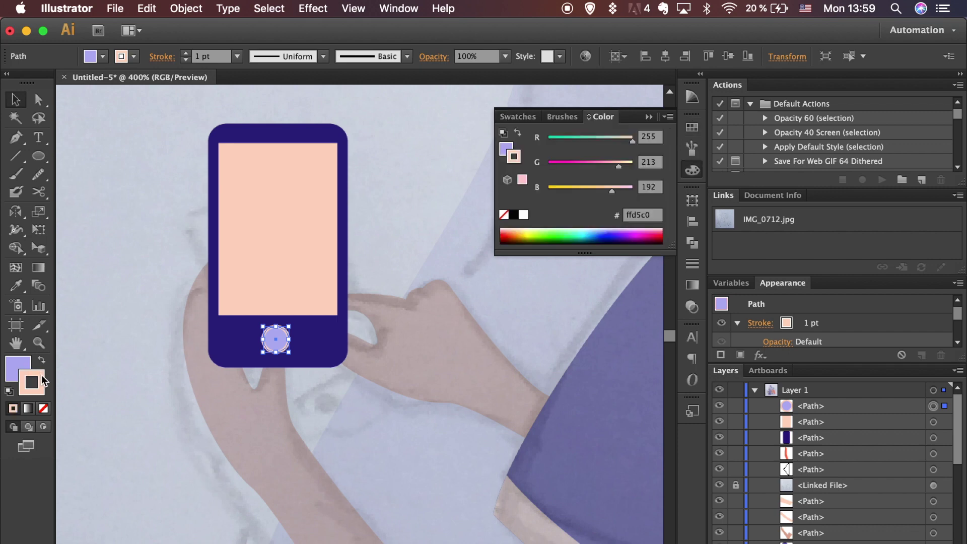
{"action": "left_click", "coordinate": [41, 360]}
{"action": "left_click", "coordinate": [10, 370]}
{"action": "left_click", "coordinate": [43, 408]}
{"action": "key", "text": "super+shift+a"}
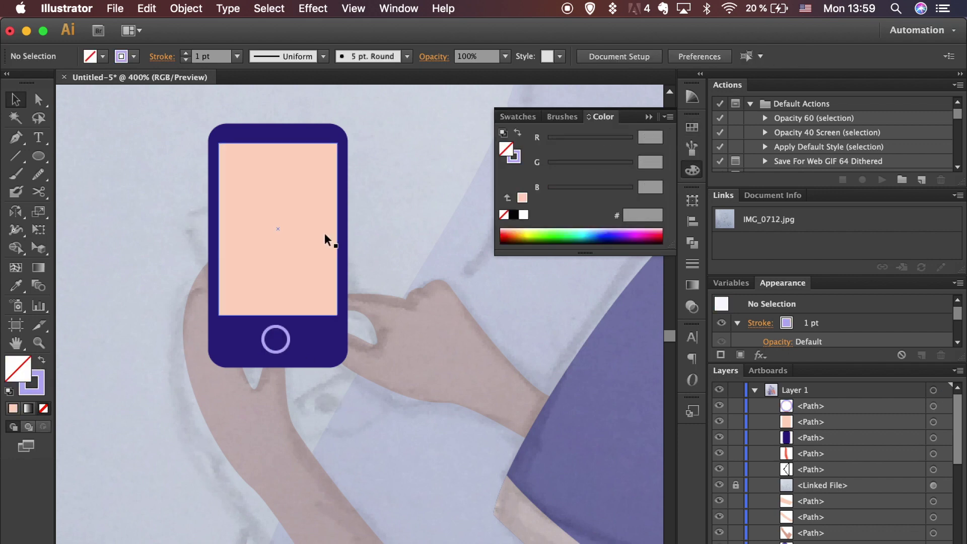
Recolor the phone screen with the pale lavender swatch.
{"action": "left_click", "coordinate": [325, 234]}
{"action": "left_click", "coordinate": [700, 126]}
{"action": "left_click", "coordinate": [514, 145]}
{"action": "key", "text": "super+shift+a"}
Draw a wide, flat rectangle near the top of the phone screen and fill it with orange-red.
{"action": "left_click_drag", "start_coordinate": [39, 155], "coordinate": [147, 156]}
{"action": "left_click_drag", "start_coordinate": [237, 167], "coordinate": [321, 188]}
{"action": "key", "text": "v"}
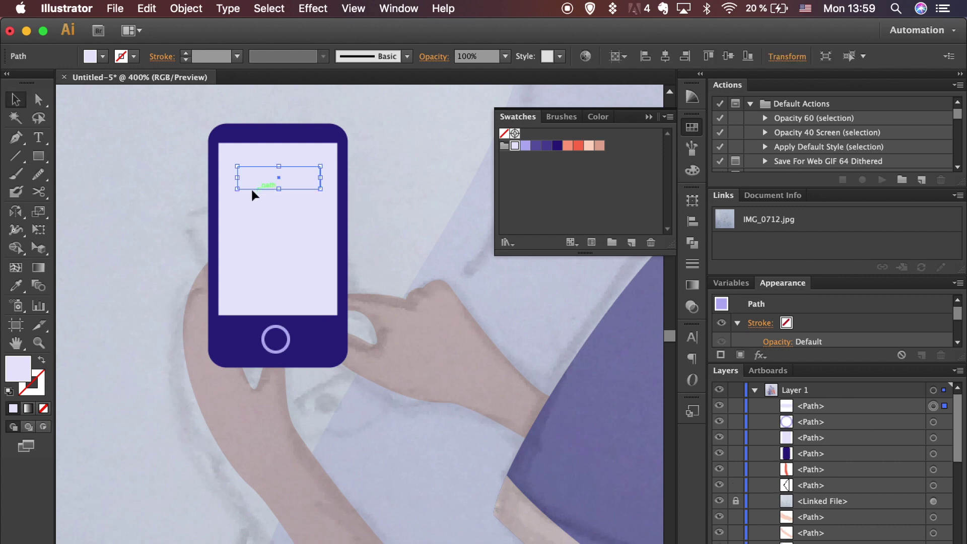
{"action": "left_click", "coordinate": [578, 147]}
Center the orange-red bar horizontally on the phone screen.
{"action": "left_click", "coordinate": [248, 199], "text": "shift"}
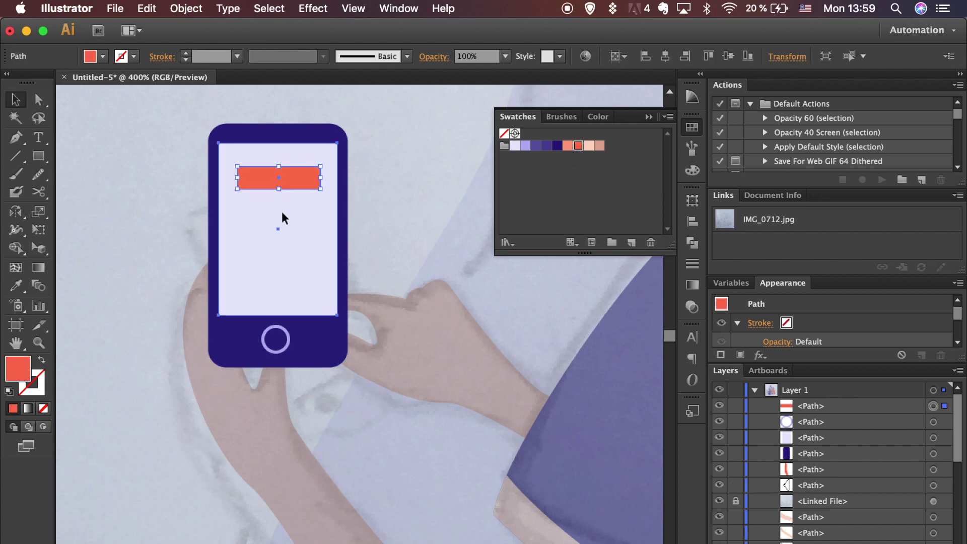
{"action": "left_click", "coordinate": [622, 60]}
{"action": "left_click", "coordinate": [378, 107]}
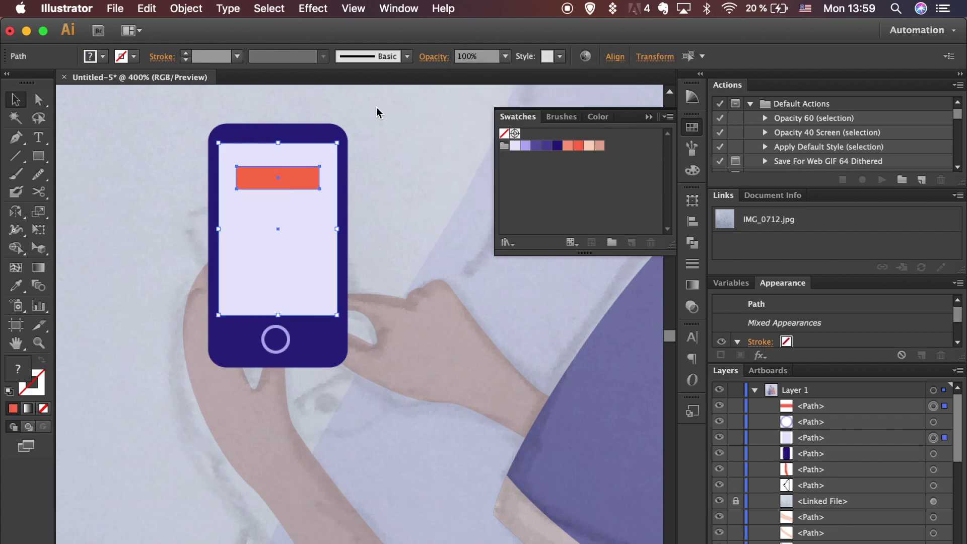
Duplicate the bar twice down the phone screen at equal spacing and fill the middle one with light peach.
{"action": "left_click_drag", "start_coordinate": [293, 199], "coordinate": [293, 213]}
{"action": "key", "text": "ctrl+d"}
{"action": "left_click", "coordinate": [302, 220]}
{"action": "left_click", "coordinate": [588, 145]}
{"action": "left_click", "coordinate": [414, 159]}
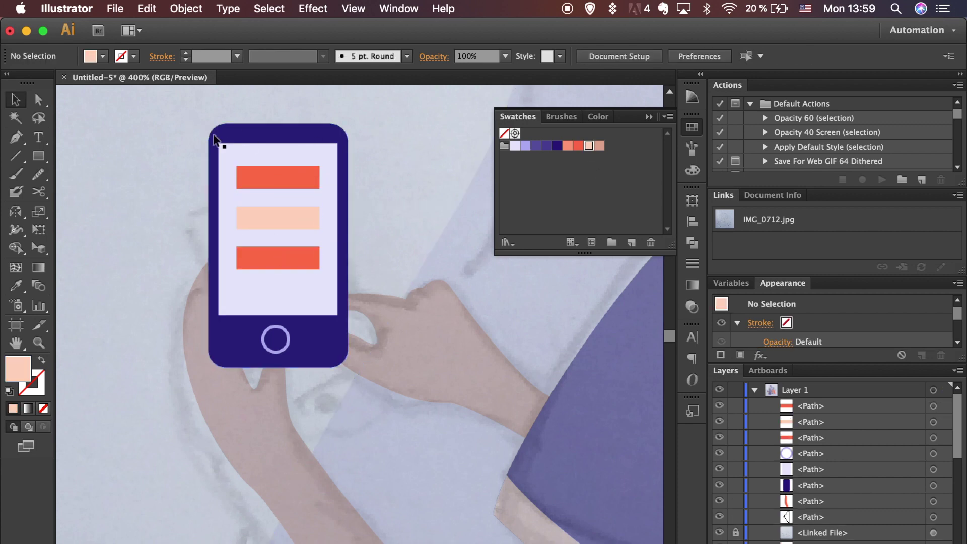
Group the phone body, screen, bars and home button.
{"action": "left_click", "coordinate": [246, 137]}
{"action": "left_click", "coordinate": [255, 160], "text": "shift"}
{"action": "left_click", "coordinate": [263, 184], "text": "shift"}
{"action": "left_click", "coordinate": [274, 334], "text": "shift"}
{"action": "key", "text": "ctrl+g"}
Tilt the phone group counterclockwise, scale it down slightly and place it over the sketched phone between the woman's hands.
{"action": "left_click_drag", "start_coordinate": [359, 368], "coordinate": [322, 325]}
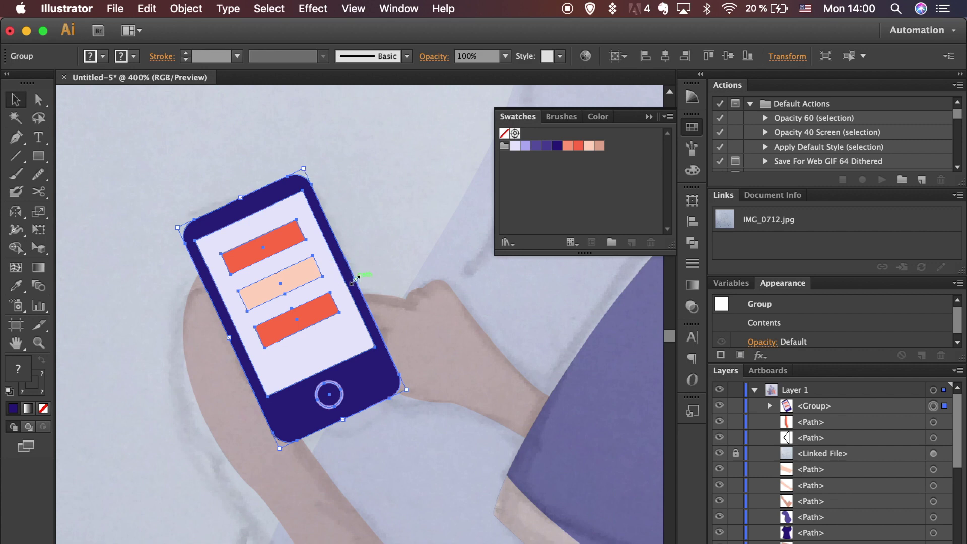
{"action": "left_click_drag", "start_coordinate": [354, 279], "coordinate": [350, 282]}
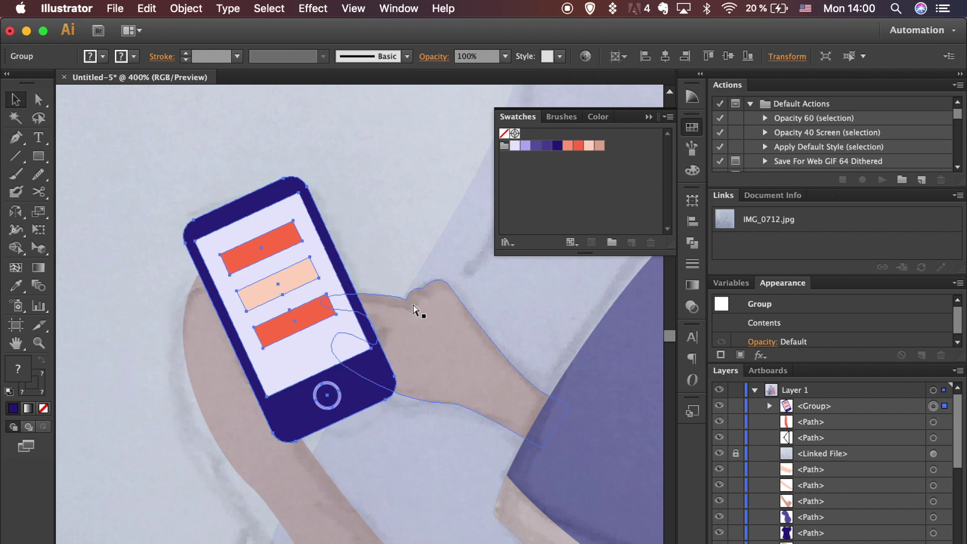
{"action": "left_click_drag", "start_coordinate": [268, 302], "coordinate": [349, 455]}
{"action": "left_click_drag", "start_coordinate": [313, 372], "coordinate": [244, 214]}
{"action": "left_click_drag", "start_coordinate": [418, 394], "coordinate": [411, 415]}
{"action": "left_click_drag", "start_coordinate": [344, 368], "coordinate": [330, 369]}
Hide the sketch, send the phone group backward behind the holding hand and shift it slightly into the grip.
{"action": "key", "text": "super+["}
{"action": "key", "text": "super+["}
{"action": "key", "text": "super+["}
{"action": "key", "text": "super+["}
{"action": "key", "text": "super+["}
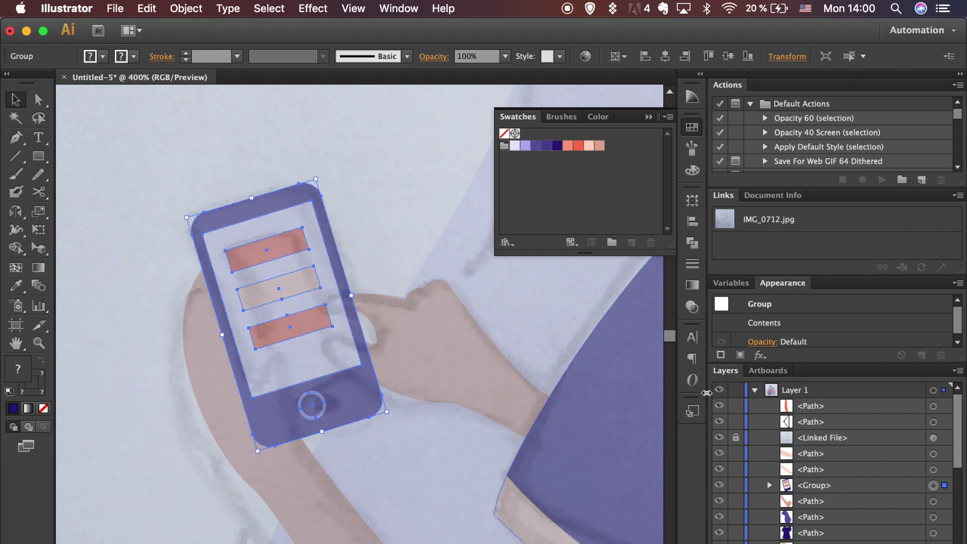
{"action": "left_click", "coordinate": [719, 437]}
{"action": "key", "text": "super+["}
{"action": "key", "text": "super+["}
{"action": "mouse_move", "coordinate": [320, 386]}
{"action": "left_mouse_down"}
{"action": "mouse_move", "coordinate": [347, 386]}
{"action": "mouse_move", "coordinate": [322, 387]}
{"action": "left_mouse_up"}
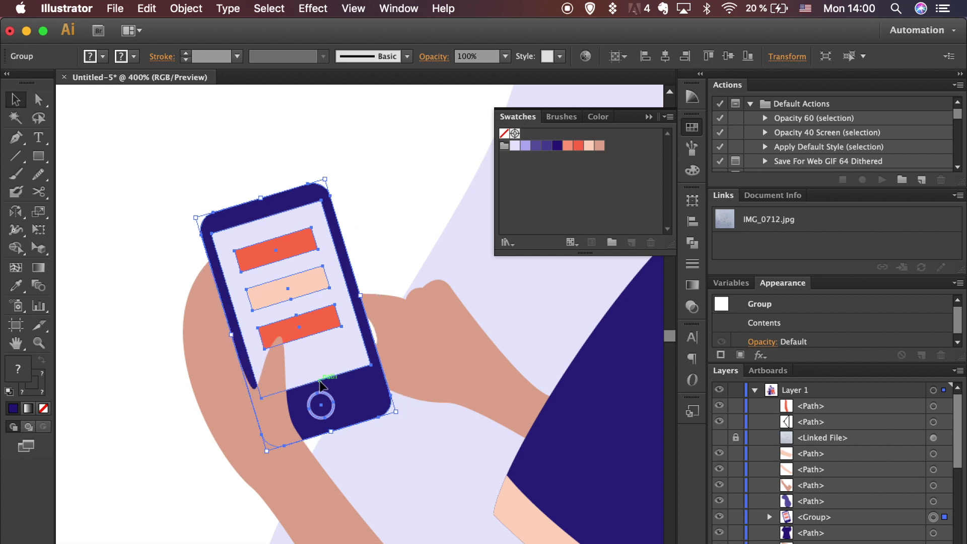
Bring the woman's other hand in front of the phone and nudge it left and down over the screen.
{"action": "left_click", "coordinate": [471, 400]}
{"action": "key", "text": "super+bracketright"}
{"action": "key", "text": "Left"}
{"action": "key", "text": "Down"}
{"action": "key", "text": "Down"}
{"action": "key", "text": "Down"}
{"action": "key", "text": "Down"}
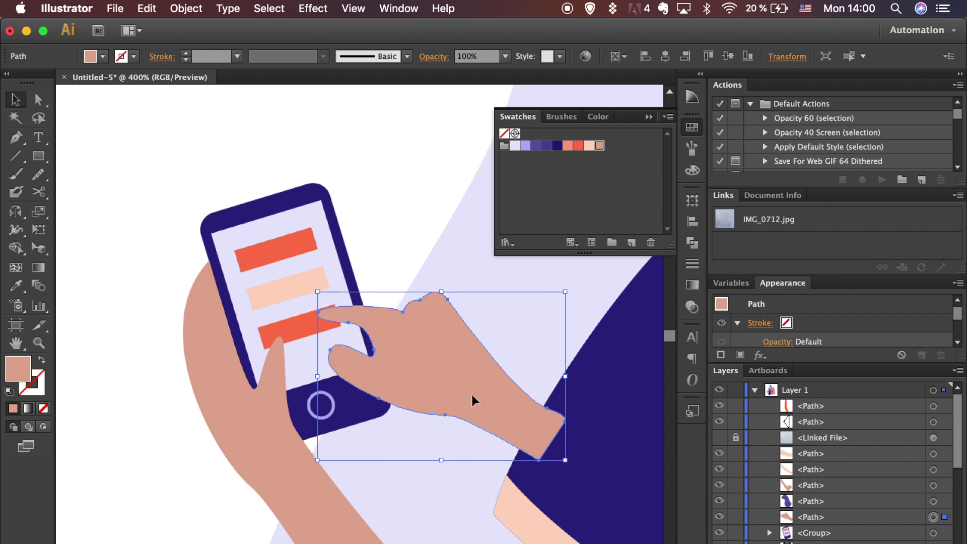
Arrange the woman's navy shirt, sleeve cuffs and hair in front of her arms.
{"action": "key", "text": "a"}
{"action": "left_click", "coordinate": [576, 337]}
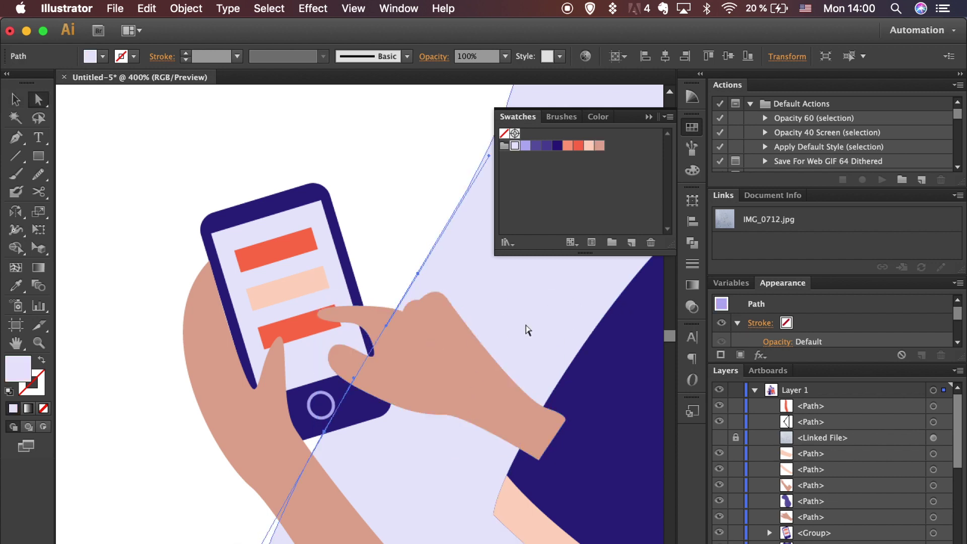
{"action": "key", "text": "super+minus"}
{"action": "key", "text": "super+minus"}
{"action": "key", "text": "super+minus"}
{"action": "left_click", "coordinate": [354, 409]}
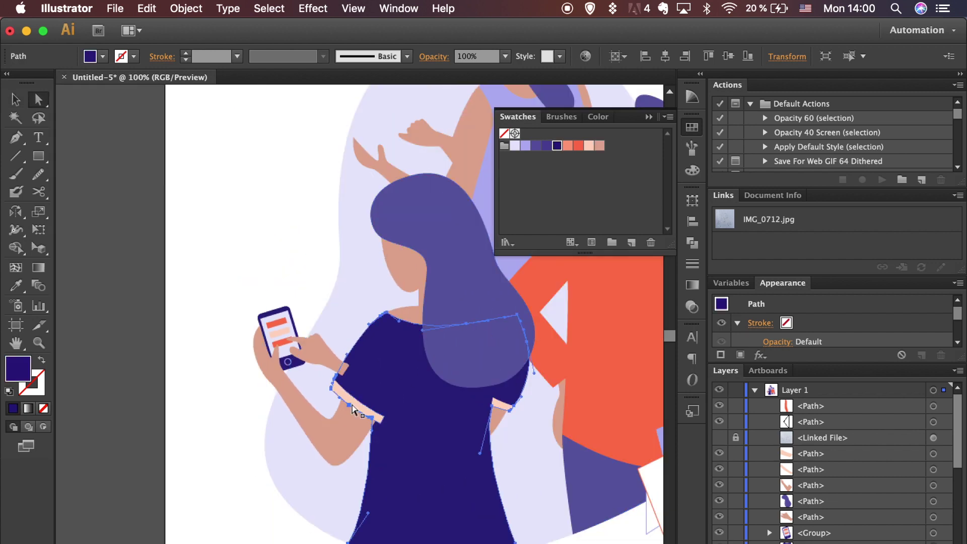
{"action": "left_click", "coordinate": [357, 410], "text": "shift"}
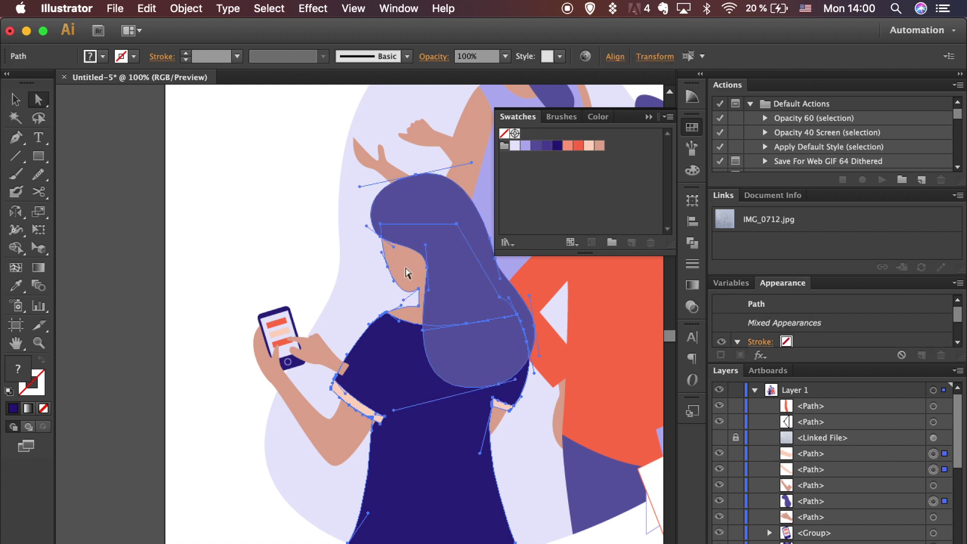
{"action": "left_click", "coordinate": [122, 393]}
Adjust the anchors along the lower edge of the woman's peach sleeve cuff nearest the phone to refine its curve.
{"action": "key", "text": "super+equal"}
{"action": "key", "text": "super+equal"}
{"action": "key", "text": "super+equal"}
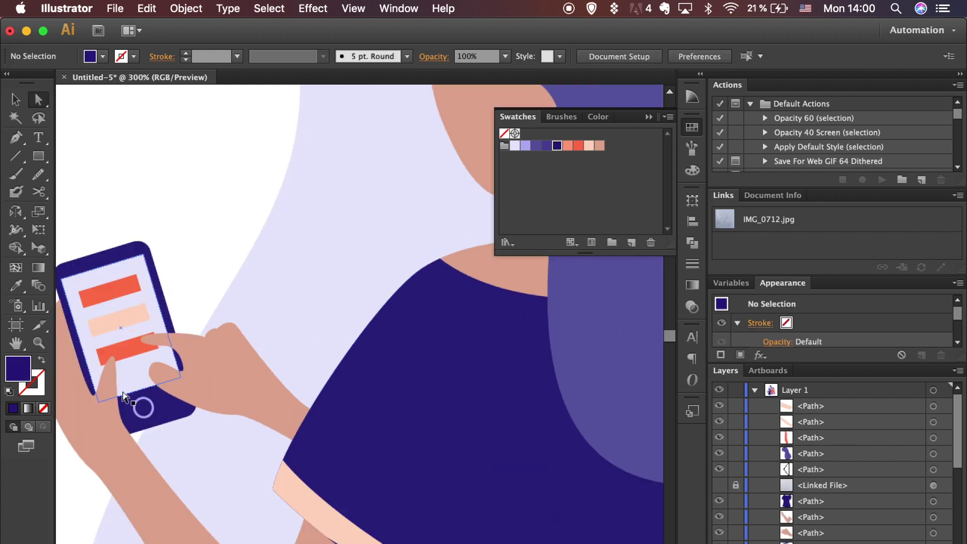
{"action": "scroll", "coordinate": [123, 395], "scroll_direction": "down", "scroll_amount": 3}
{"action": "left_click", "coordinate": [366, 470]}
{"action": "left_click", "coordinate": [347, 456]}
{"action": "left_click_drag", "start_coordinate": [351, 475], "coordinate": [348, 462]}
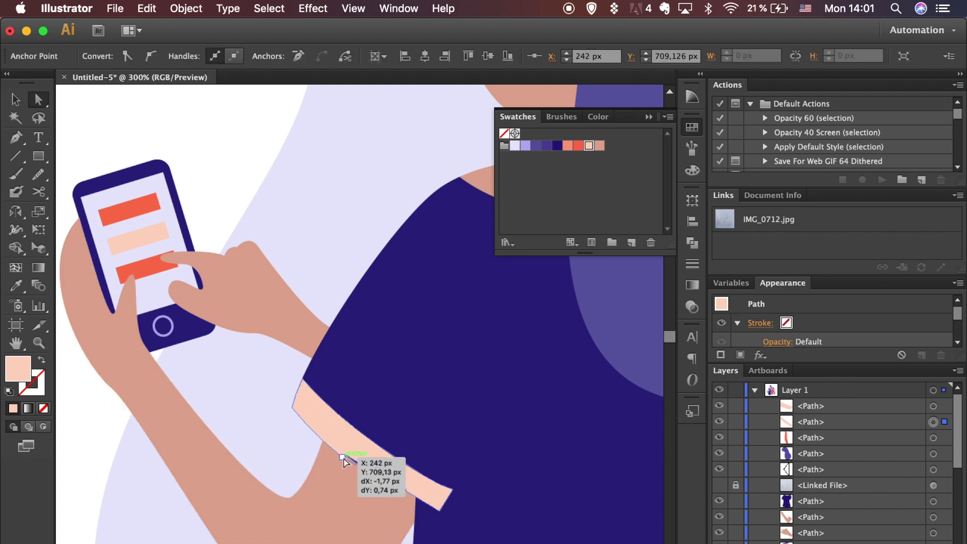
{"action": "mouse_move", "coordinate": [405, 491]}
{"action": "left_mouse_down"}
{"action": "mouse_move", "coordinate": [411, 497]}
{"action": "mouse_move", "coordinate": [404, 494]}
{"action": "left_mouse_up"}
Show the sketch again and draw an upright salmon rectangle for the clipboard in the empty area beside the ponytailed woman.
{"action": "key", "text": "super+minus"}
{"action": "key", "text": "super+minus"}
{"action": "key", "text": "super+minus"}
{"action": "key", "text": "super+minus"}
{"action": "key", "text": "super+minus"}
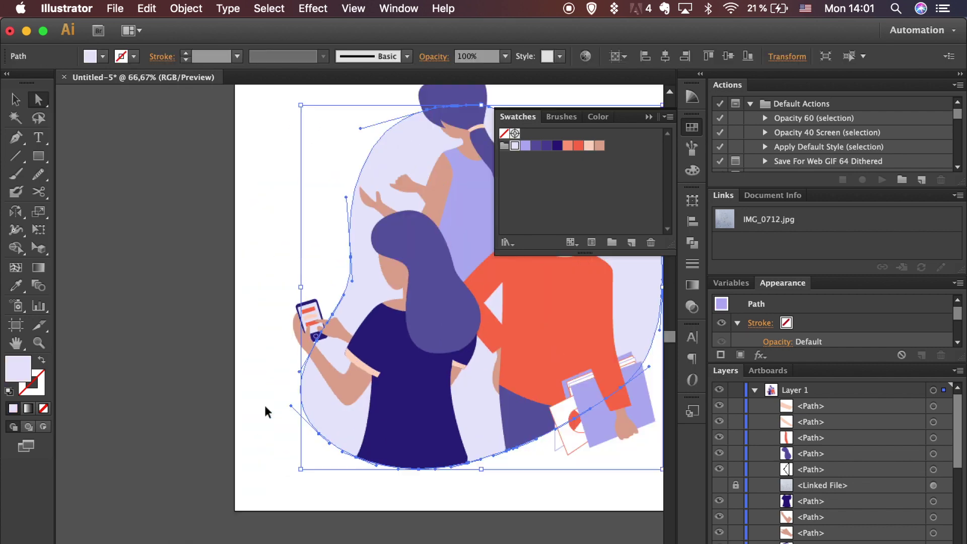
{"action": "left_click", "coordinate": [294, 487]}
{"action": "key", "text": "super+equal"}
{"action": "key", "text": "super+equal"}
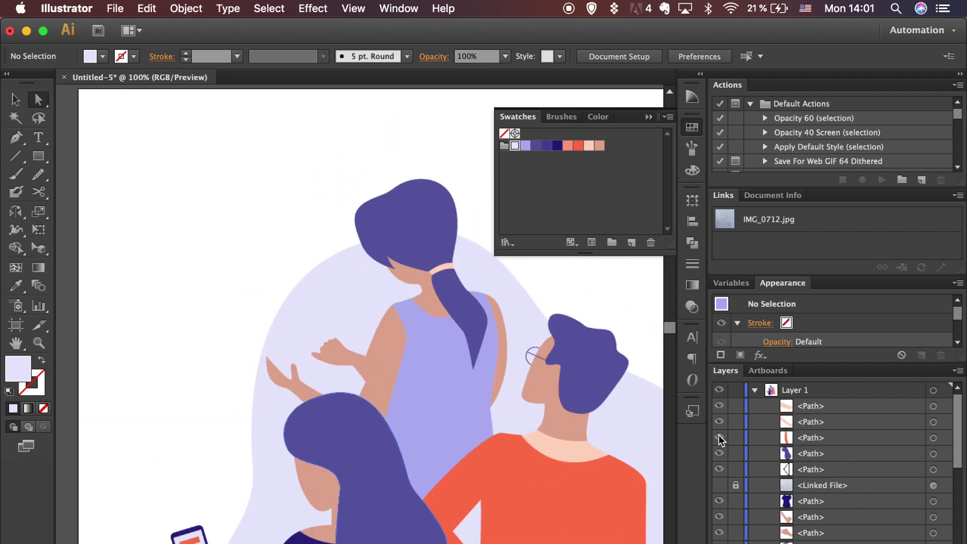
{"action": "left_click", "coordinate": [720, 485]}
{"action": "key", "text": "m"}
{"action": "mouse_move", "coordinate": [160, 169]}
{"action": "left_mouse_down"}
{"action": "mouse_move", "coordinate": [182, 291]}
{"action": "mouse_move", "coordinate": [237, 280]}
{"action": "left_mouse_up"}
{"action": "left_click", "coordinate": [567, 146]}
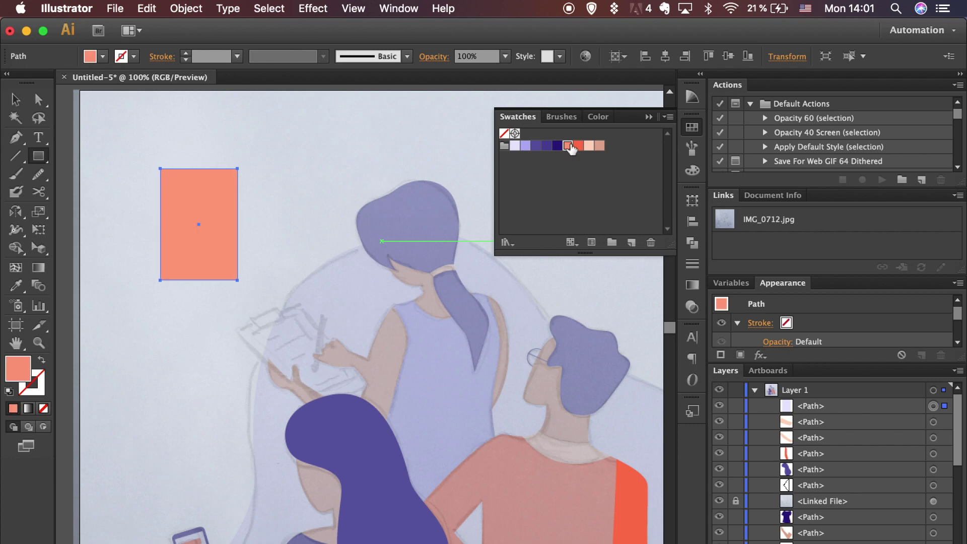
Create a smaller copy of the clipboard rectangle inside it as the paper and fill it with ffffff.
{"action": "left_click_drag", "start_coordinate": [237, 168], "coordinate": [231, 181]}
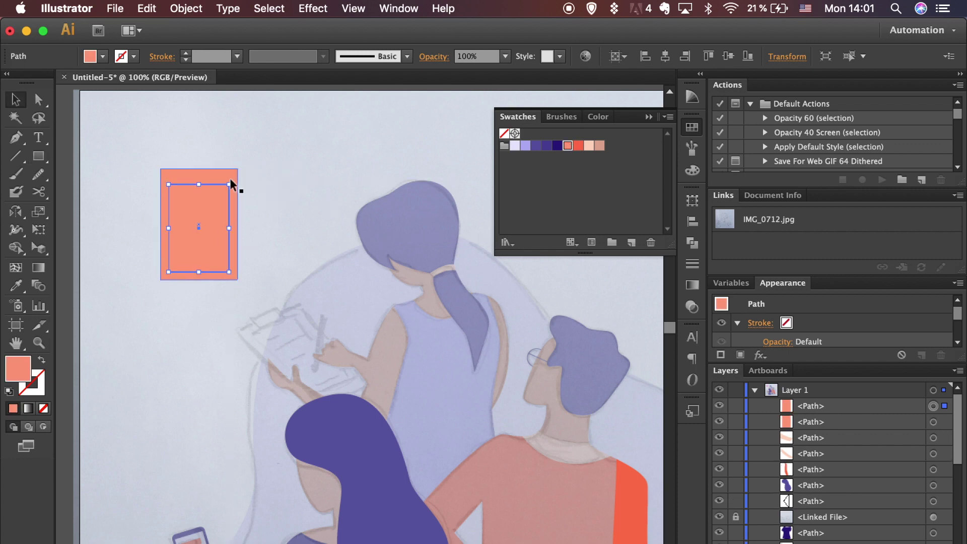
{"action": "double_click", "coordinate": [13, 373]}
{"action": "type", "text": "ffffff"}
{"action": "key", "text": "Return"}
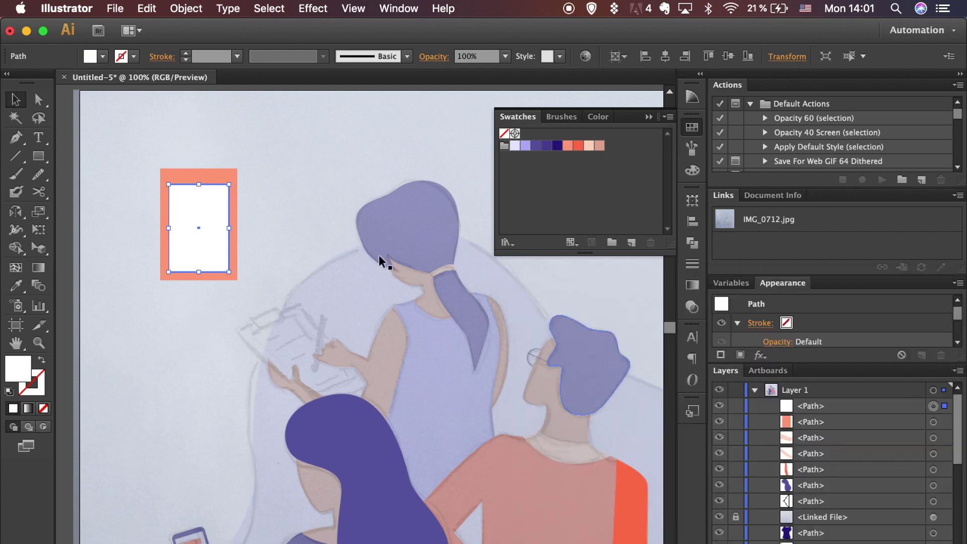
{"action": "left_click", "coordinate": [378, 255]}
Draw a small rounded rectangle as the clip, fill it with orange-red and place it over the clipboard's top edge.
{"action": "scroll", "coordinate": [366, 236], "scroll_direction": "up", "scroll_amount": 3}
{"action": "scroll", "coordinate": [365, 236], "scroll_direction": "left", "scroll_amount": 2}
{"action": "left_click", "coordinate": [38, 156]}
{"action": "left_click_drag", "start_coordinate": [181, 189], "coordinate": [226, 207]}
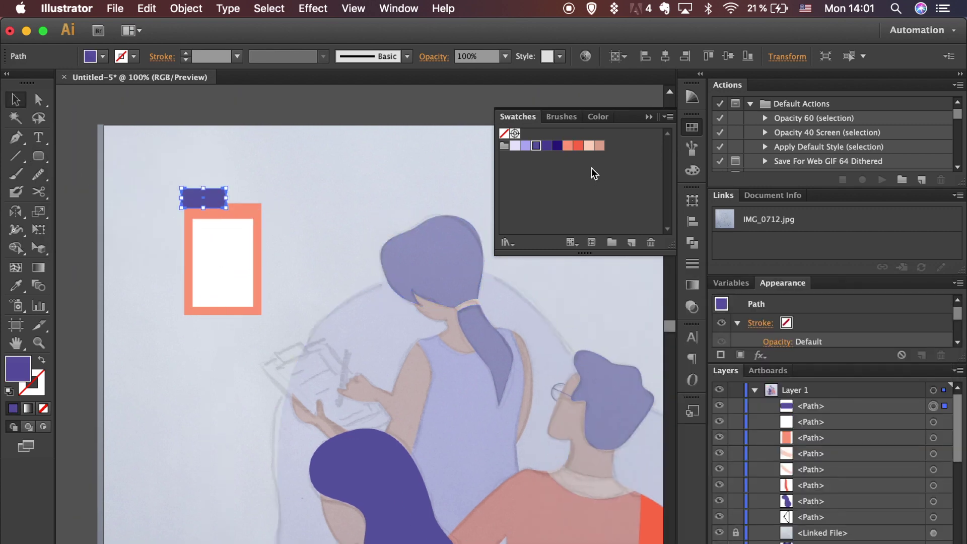
{"action": "left_click", "coordinate": [578, 145]}
{"action": "left_click_drag", "start_coordinate": [228, 199], "coordinate": [247, 209]}
Center the orange-red clip horizontally on the salmon clipboard.
{"action": "left_click", "coordinate": [259, 210], "text": "shift"}
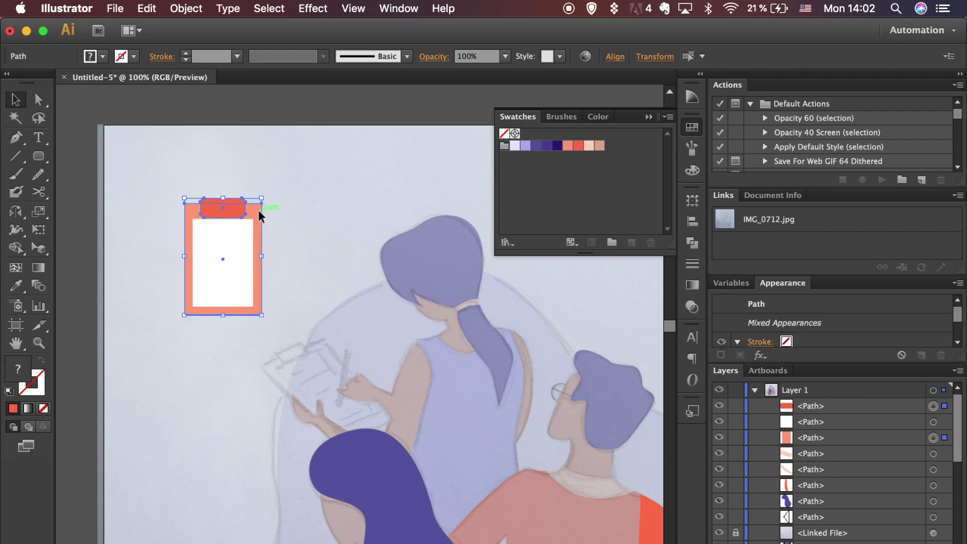
{"action": "left_click", "coordinate": [614, 57]}
{"action": "left_click", "coordinate": [328, 262]}
Extend the white paper's top edge upward behind the clip.
{"action": "left_click", "coordinate": [217, 261]}
{"action": "left_click_drag", "start_coordinate": [223, 219], "coordinate": [224, 214]}
{"action": "left_click", "coordinate": [316, 246]}
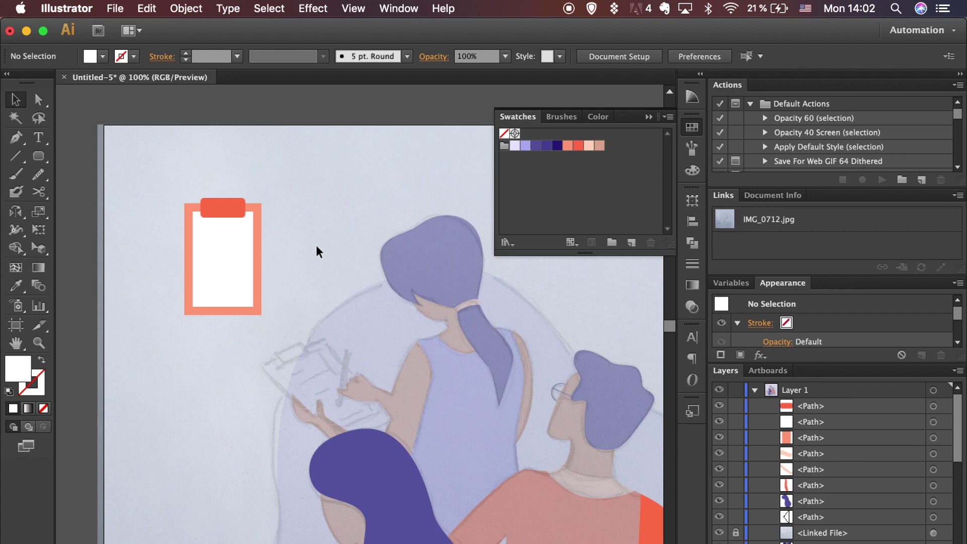
Draw a rectangle over the clip's lower edge and subtract it to give the clip a straight, square-cornered bottom.
{"action": "key", "text": "super+equal"}
{"action": "key", "text": "super+equal"}
{"action": "key", "text": "super+equal"}
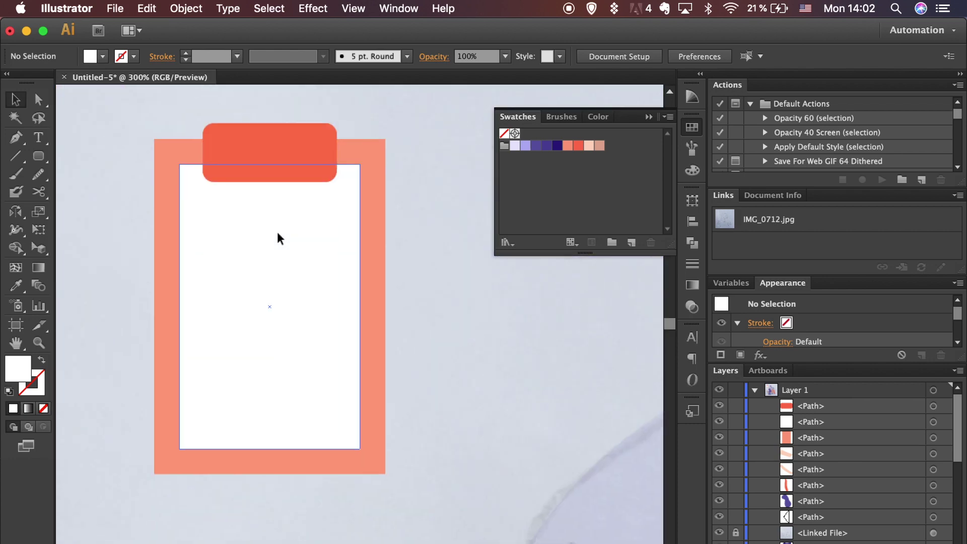
{"action": "left_click_drag", "start_coordinate": [39, 157], "coordinate": [87, 159]}
{"action": "left_click_drag", "start_coordinate": [193, 170], "coordinate": [347, 212]}
{"action": "key", "text": "v"}
{"action": "left_click", "coordinate": [288, 129], "text": "shift"}
{"action": "left_click", "coordinate": [692, 222]}
{"action": "left_click", "coordinate": [692, 243]}
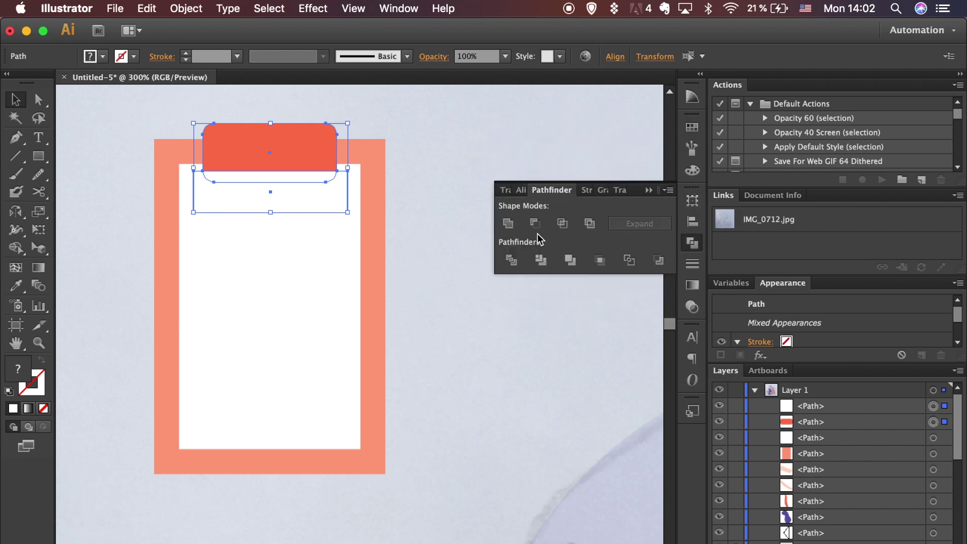
{"action": "left_click", "coordinate": [535, 224]}
{"action": "left_click", "coordinate": [474, 247]}
Draw a thin horizontal bar on the paper's upper left as a text line and fill it with dark purple.
{"action": "left_click", "coordinate": [343, 349]}
{"action": "left_click_drag", "start_coordinate": [39, 156], "coordinate": [115, 170]}
{"action": "left_click_drag", "start_coordinate": [199, 204], "coordinate": [271, 213]}
{"action": "left_click", "coordinate": [690, 129]}
{"action": "left_click", "coordinate": [547, 146]}
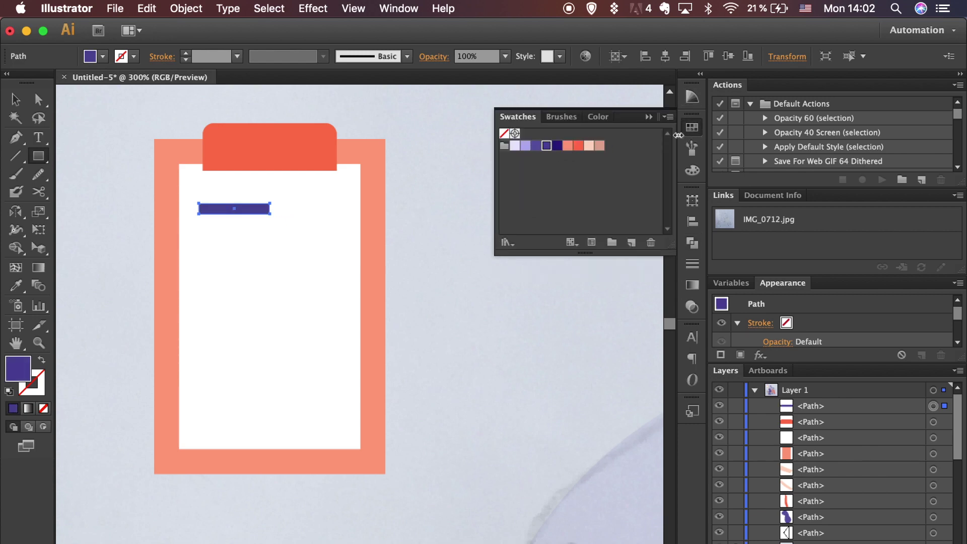
Fill the text bar with light purple and duplicate it downward at even spacing to make six lines.
{"action": "left_click", "coordinate": [526, 146]}
{"action": "key", "text": "v"}
{"action": "left_click_drag", "start_coordinate": [262, 214], "coordinate": [264, 236]}
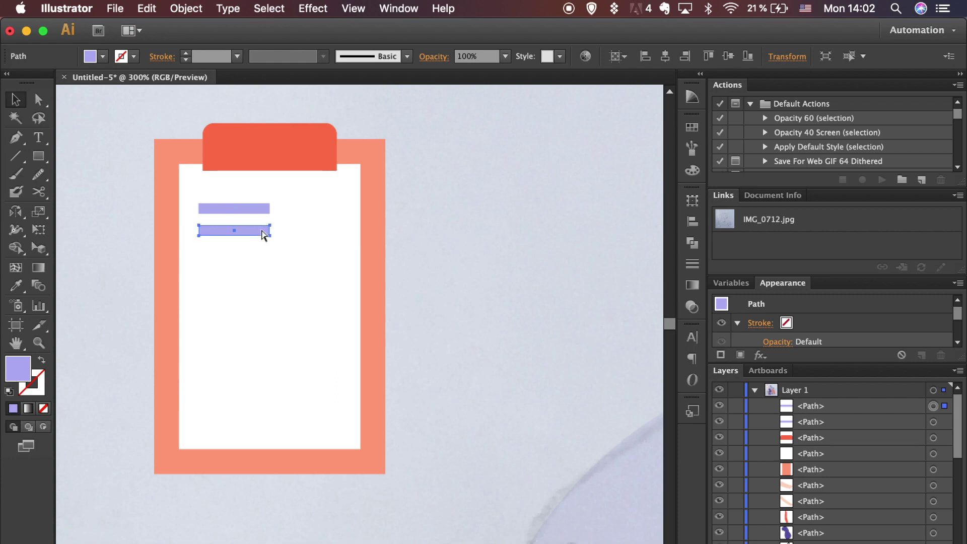
{"action": "key", "text": "super+d"}
{"action": "key", "text": "super+d"}
{"action": "key", "text": "super+d"}
{"action": "key", "text": "super+d"}
Widen the lower five text lines together to about twice the length of the first line.
{"action": "left_click", "coordinate": [266, 298], "text": "shift"}
{"action": "left_click", "coordinate": [262, 274], "text": "shift"}
{"action": "left_click", "coordinate": [262, 253], "text": "shift"}
{"action": "left_click_drag", "start_coordinate": [270, 273], "coordinate": [344, 276]}
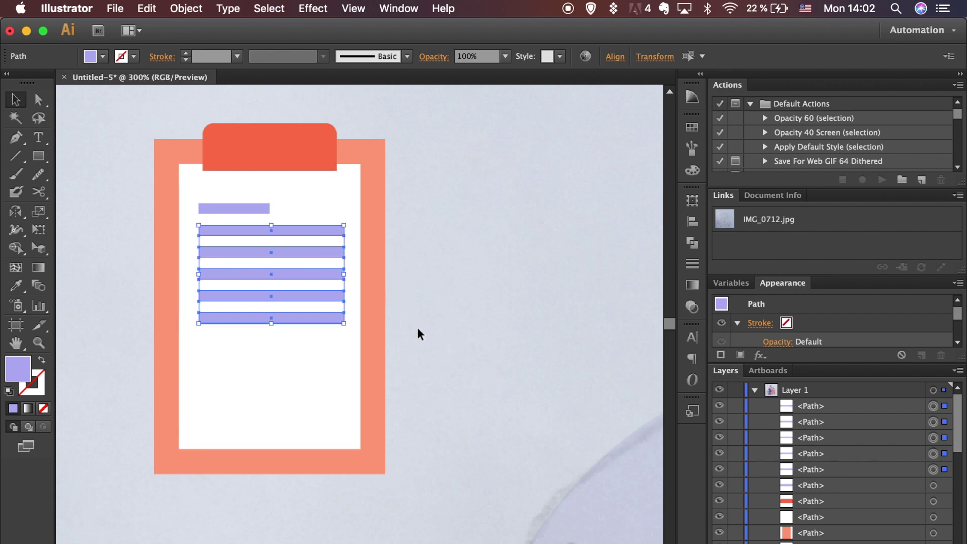
Group all six text lines and center the group horizontally on the white paper.
{"action": "key", "text": "super+g"}
{"action": "left_click", "coordinate": [259, 211], "text": "shift"}
{"action": "key", "text": "super+g"}
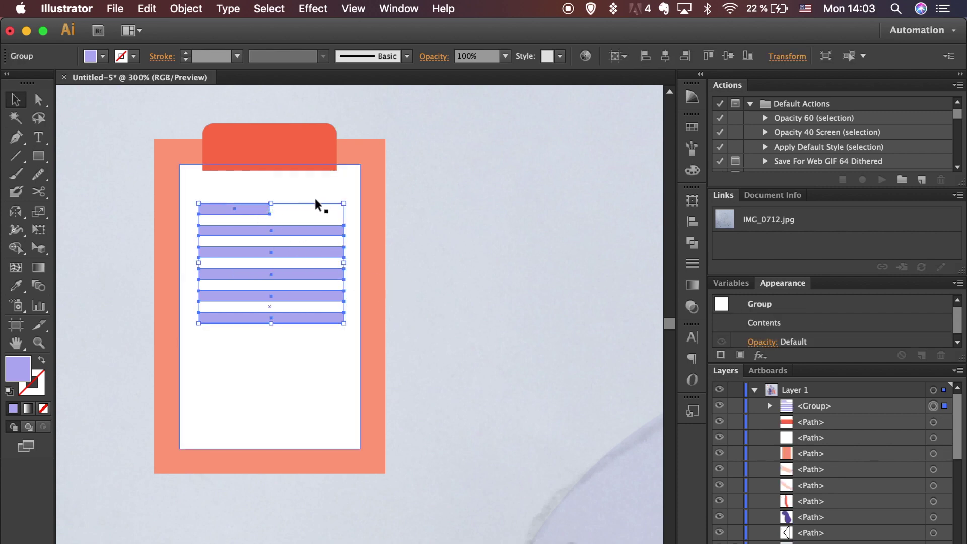
{"action": "left_click", "coordinate": [317, 203], "text": "shift"}
{"action": "left_click", "coordinate": [622, 56]}
{"action": "left_click", "coordinate": [483, 95]}
{"action": "left_click", "coordinate": [453, 334]}
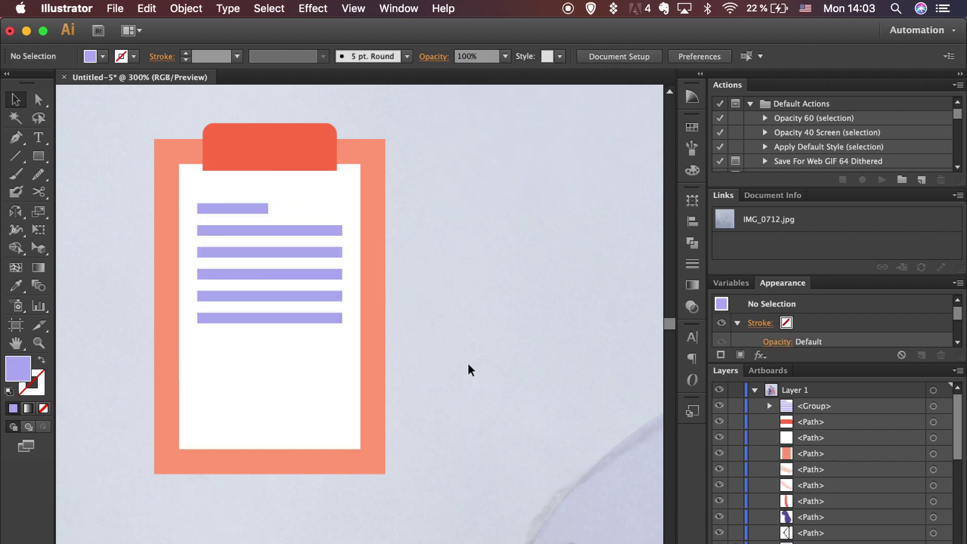
Group the board, paper, clip and text lines into one clipboard object.
{"action": "key", "text": "super+minus"}
{"action": "key", "text": "super+minus"}
{"action": "scroll", "coordinate": [469, 370], "scroll_direction": "down", "scroll_amount": 3}
{"action": "scroll", "coordinate": [468, 370], "scroll_direction": "right", "scroll_amount": 2}
{"action": "left_click_drag", "start_coordinate": [295, 268], "coordinate": [339, 312]}
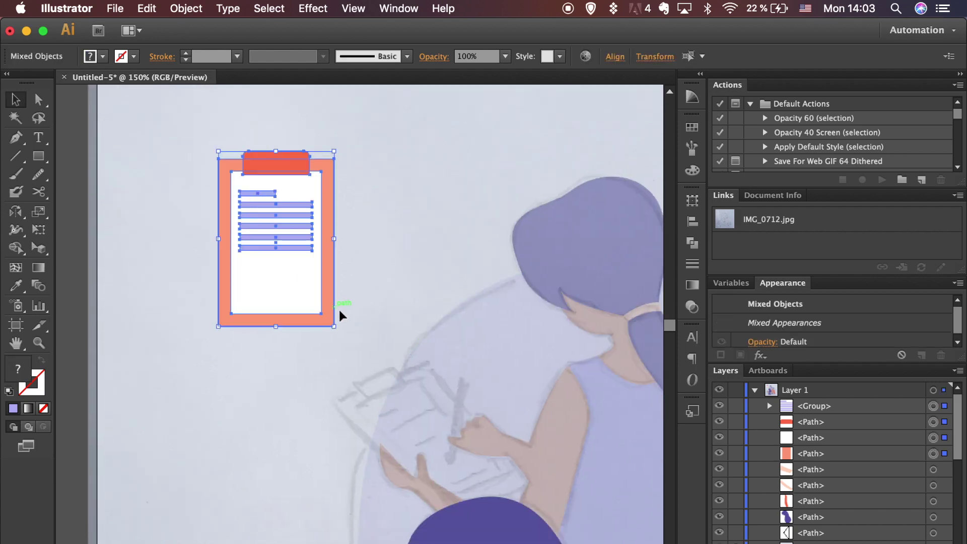
{"action": "key", "text": "super+g"}
Move the clipboard onto the sketched clipboard at the woman's hands and rotate it counterclockwise to match the sketch's tilt.
{"action": "left_click_drag", "start_coordinate": [291, 265], "coordinate": [423, 422]}
{"action": "left_click_drag", "start_coordinate": [465, 487], "coordinate": [522, 430]}
{"action": "left_click_drag", "start_coordinate": [455, 449], "coordinate": [430, 433]}
{"action": "left_click_drag", "start_coordinate": [437, 328], "coordinate": [445, 336]}
{"action": "mouse_move", "coordinate": [419, 499]}
{"action": "left_mouse_down"}
{"action": "mouse_move", "coordinate": [425, 510]}
{"action": "mouse_move", "coordinate": [412, 505]}
{"action": "left_mouse_up"}
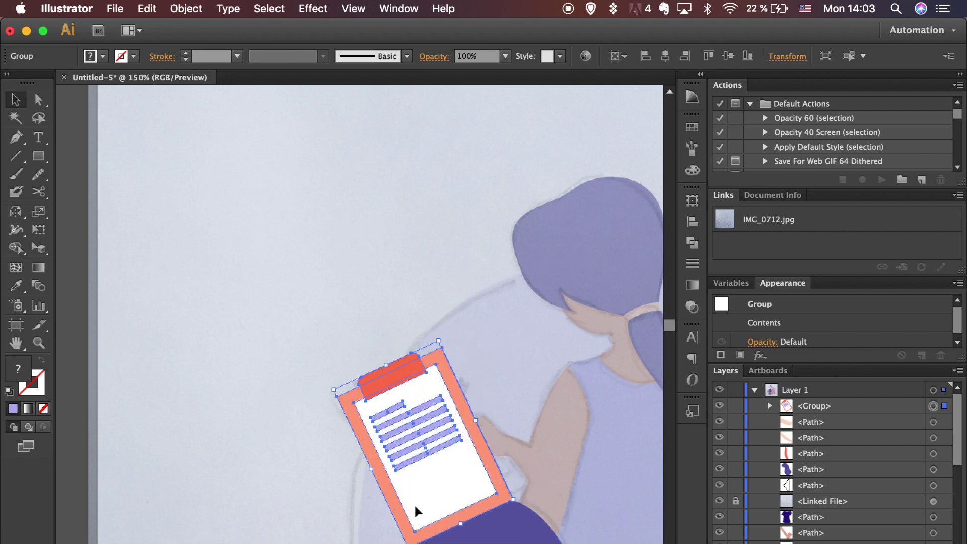
{"action": "left_click", "coordinate": [517, 499]}
{"action": "left_click_drag", "start_coordinate": [438, 337], "coordinate": [423, 336]}
{"action": "left_click_drag", "start_coordinate": [410, 398], "coordinate": [426, 392]}
{"action": "left_click", "coordinate": [392, 469]}
{"action": "left_click_drag", "start_coordinate": [340, 412], "coordinate": [336, 402]}
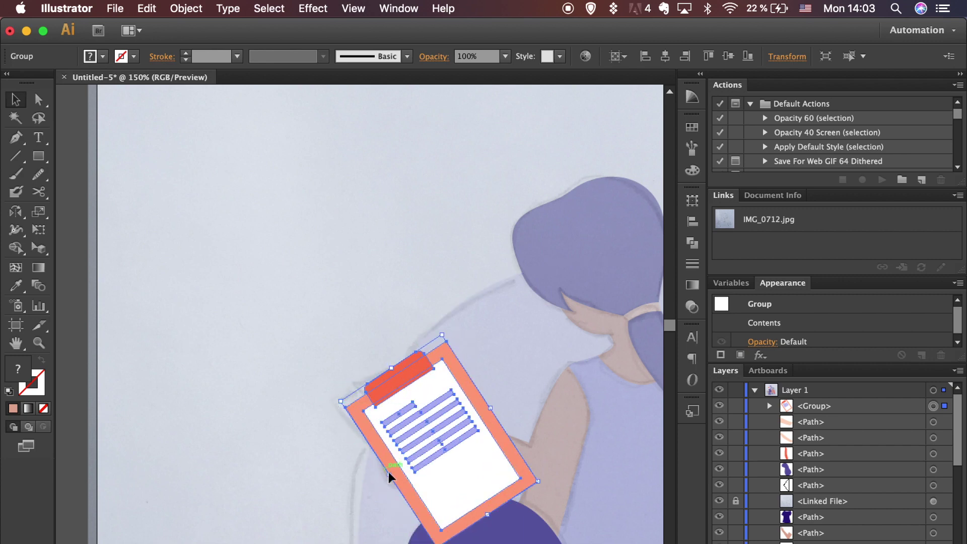
Send the clipboard backward behind the woman's hands and hide the linked sketch image.
{"action": "left_click", "coordinate": [390, 475]}
{"action": "key", "text": "super+bracketleft"}
{"action": "key", "text": "super+bracketleft"}
{"action": "key", "text": "super+bracketleft"}
{"action": "key", "text": "super+bracketleft"}
{"action": "key", "text": "super+bracketleft"}
{"action": "key", "text": "super+bracketleft"}
{"action": "key", "text": "super+bracketleft"}
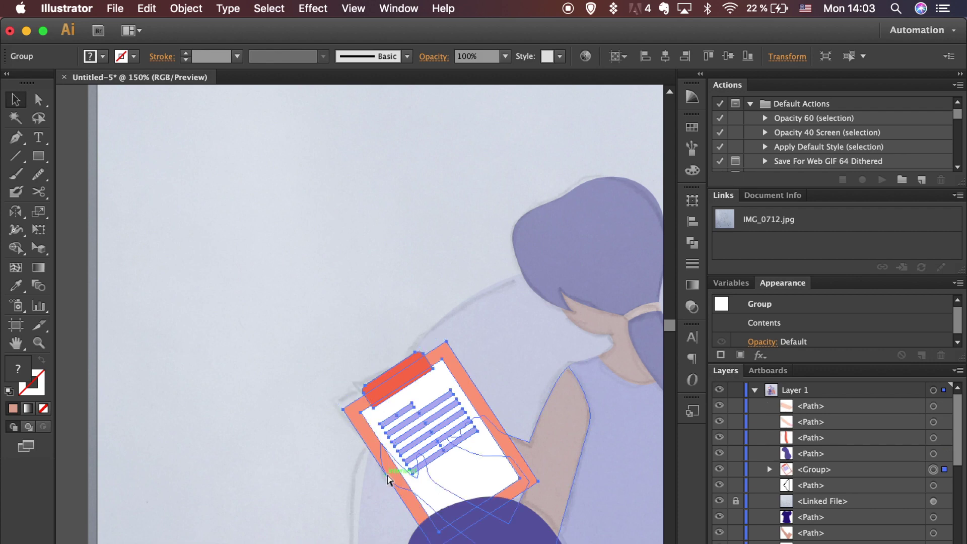
{"action": "left_click", "coordinate": [719, 485]}
{"action": "key", "text": "super+bracketleft"}
{"action": "key", "text": "super+bracketleft"}
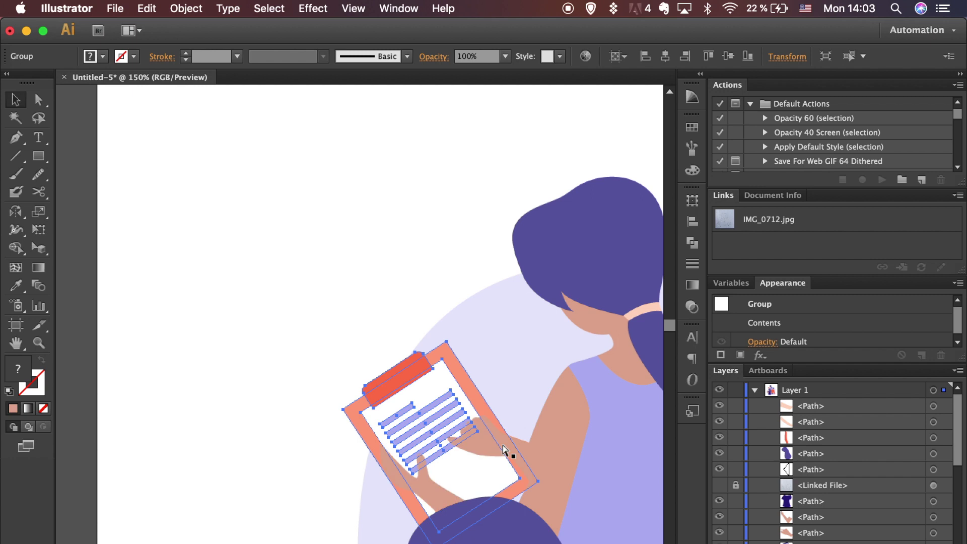
Nudge the clipboard to the right and slightly upward so it sits between the woman's hands.
{"action": "left_click", "coordinate": [344, 510]}
{"action": "left_click", "coordinate": [442, 417]}
{"action": "key", "text": "Up"}
{"action": "key", "text": "Right"}
{"action": "key", "text": "Right"}
{"action": "key", "text": "Right"}
{"action": "key", "text": "Right"}
{"action": "key", "text": "Right"}
{"action": "key", "text": "Right"}
{"action": "key", "text": "Right"}
{"action": "key", "text": "Right"}
{"action": "key", "text": "Right"}
{"action": "key", "text": "Right"}
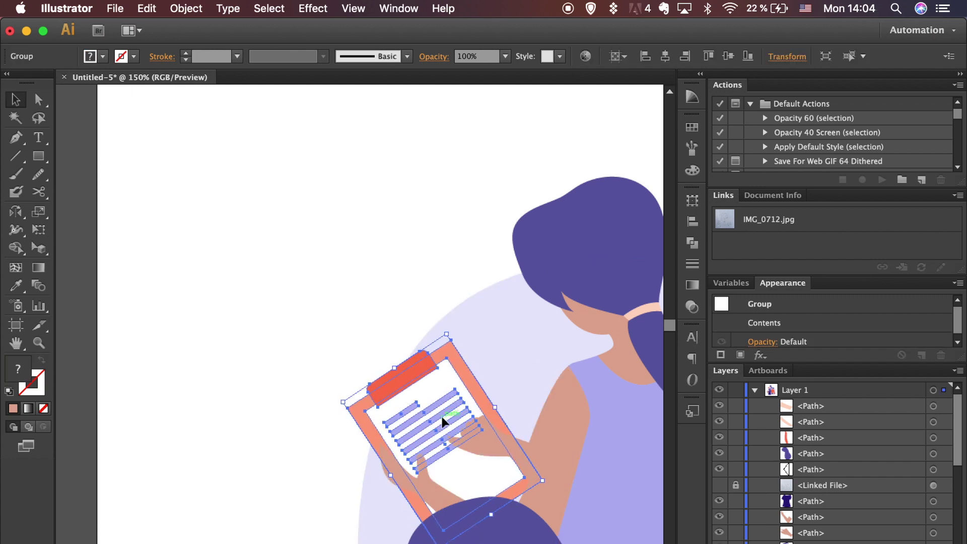
{"action": "key", "text": "Up"}
{"action": "key", "text": "Up"}
{"action": "key", "text": "Up"}
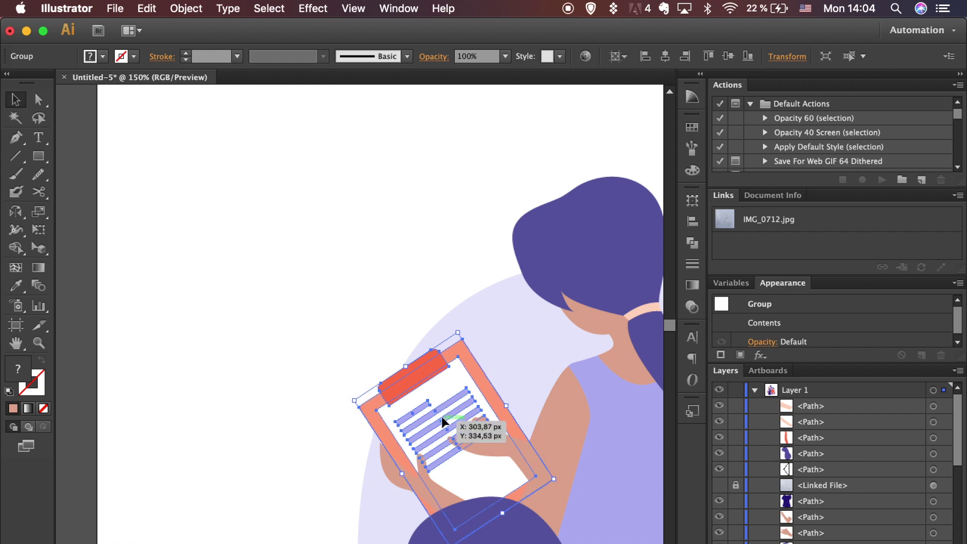
Rotate the clipboard slightly further counterclockwise and shift it up and to the left within the hands.
{"action": "left_click_drag", "start_coordinate": [559, 481], "coordinate": [565, 474]}
{"action": "left_click", "coordinate": [292, 416]}
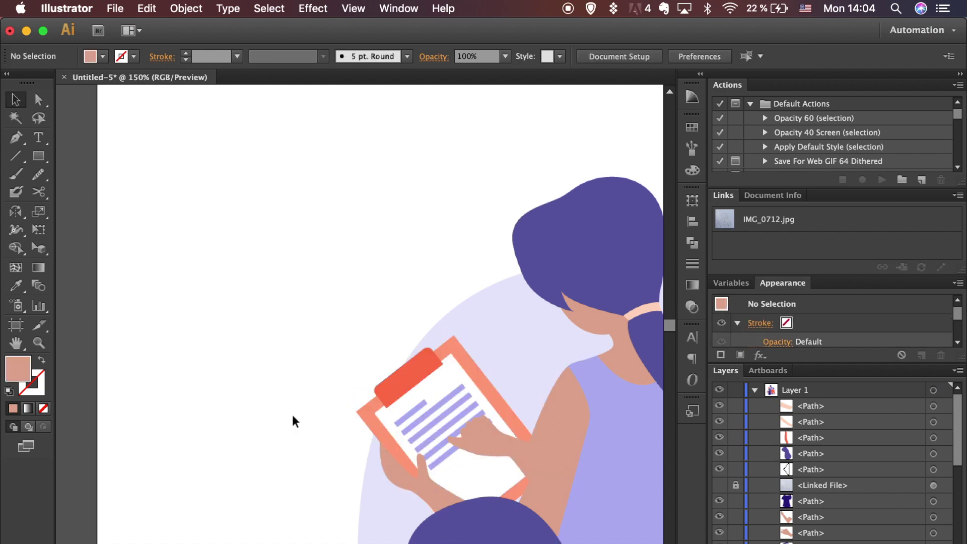
{"action": "mouse_move", "coordinate": [440, 384]}
{"action": "left_mouse_down"}
{"action": "mouse_move", "coordinate": [433, 373]}
{"action": "mouse_move", "coordinate": [435, 383]}
{"action": "left_mouse_up"}
{"action": "left_click", "coordinate": [311, 438]}
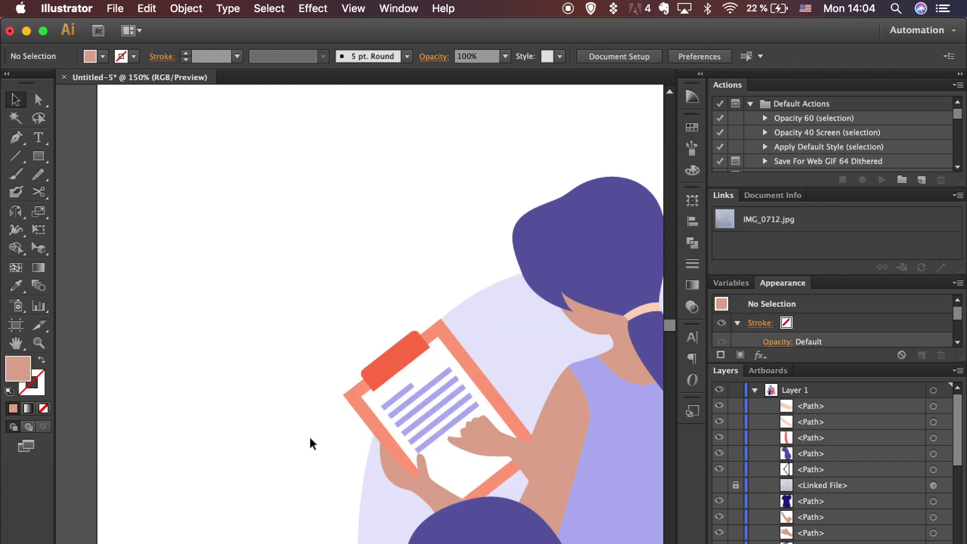
Adjust the anchor points of the hand holding the clipboard's left edge so its outline fits against the board.
{"action": "key", "text": "super+plus"}
{"action": "key", "text": "super+plus"}
{"action": "key", "text": "super+plus"}
{"action": "scroll", "coordinate": [311, 438], "scroll_direction": "down", "scroll_amount": 7}
{"action": "key", "text": "a"}
{"action": "left_click", "coordinate": [442, 344]}
{"action": "left_click_drag", "start_coordinate": [419, 268], "coordinate": [417, 266]}
{"action": "left_click", "coordinate": [345, 287]}
{"action": "key", "text": "super+plus"}
{"action": "key", "text": "super+plus"}
{"action": "key", "text": "super+plus"}
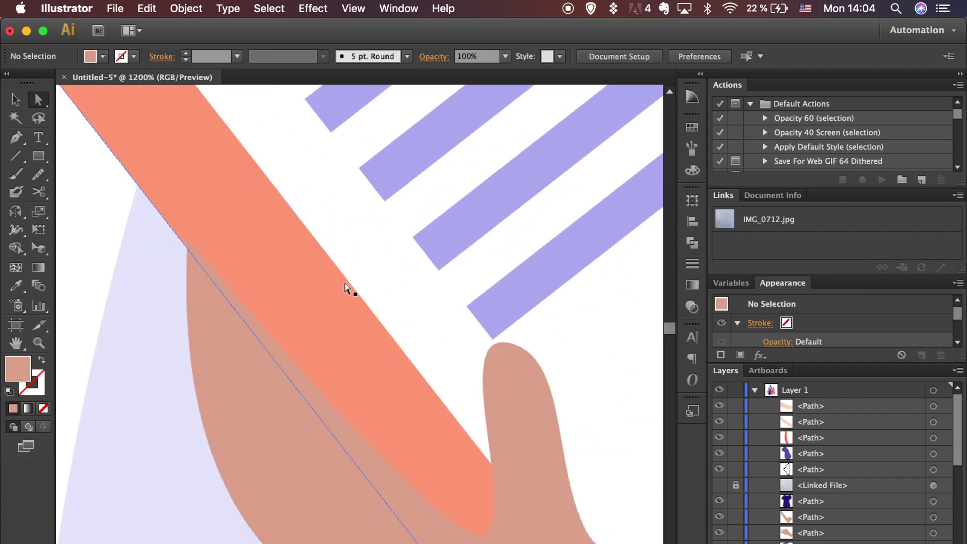
{"action": "left_click", "coordinate": [240, 428]}
{"action": "left_click", "coordinate": [249, 399]}
{"action": "left_click_drag", "start_coordinate": [188, 240], "coordinate": [181, 240]}
{"action": "left_click", "coordinate": [151, 265]}
{"action": "key", "text": "super+minus"}
{"action": "key", "text": "super+minus"}
{"action": "key", "text": "super+minus"}
{"action": "key", "text": "super+minus"}
{"action": "key", "text": "super+minus"}
{"action": "key", "text": "super+minus"}
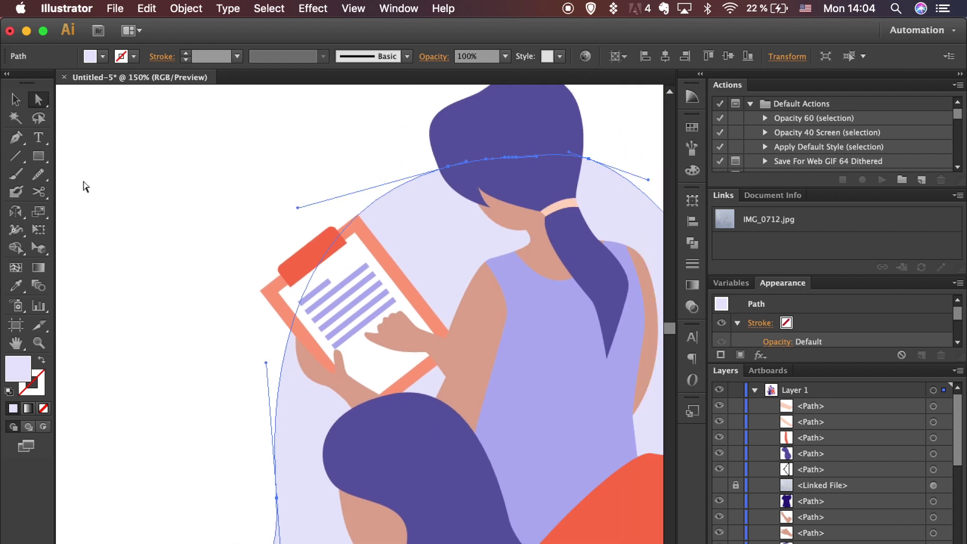
Draw a thin vertical rectangle left of the clipboard as the pen body and fill it with dark navy.
{"action": "left_click_drag", "start_coordinate": [37, 156], "coordinate": [77, 157]}
{"action": "mouse_move", "coordinate": [198, 211]}
{"action": "left_mouse_down"}
{"action": "mouse_move", "coordinate": [203, 313]}
{"action": "mouse_move", "coordinate": [204, 292]}
{"action": "left_mouse_up"}
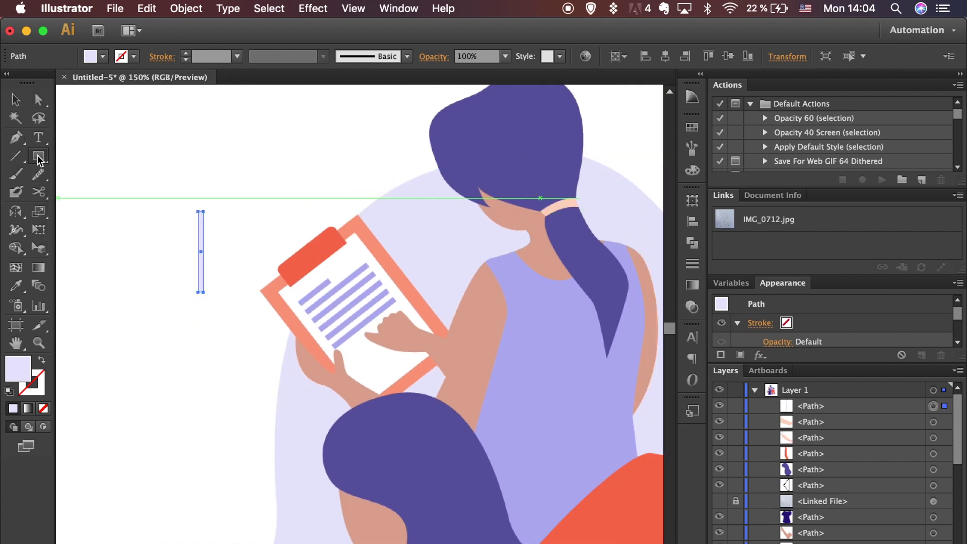
{"action": "left_click", "coordinate": [692, 127]}
{"action": "left_click", "coordinate": [569, 147]}
{"action": "left_click", "coordinate": [692, 127]}
{"action": "key", "text": "v"}
{"action": "left_click", "coordinate": [144, 341]}
Create a three-sided polygon with a 50 px radius near the pen body.
{"action": "scroll", "coordinate": [144, 340], "scroll_direction": "left", "scroll_amount": 2}
{"action": "key", "text": "super+equal"}
{"action": "key", "text": "super+equal"}
{"action": "key", "text": "super+equal"}
{"action": "key", "text": "super+equal"}
{"action": "scroll", "coordinate": [144, 341], "scroll_direction": "left", "scroll_amount": 5}
{"action": "left_click_drag", "start_coordinate": [38, 156], "coordinate": [96, 209]}
{"action": "left_click", "coordinate": [154, 261]}
{"action": "type", "text": "3"}
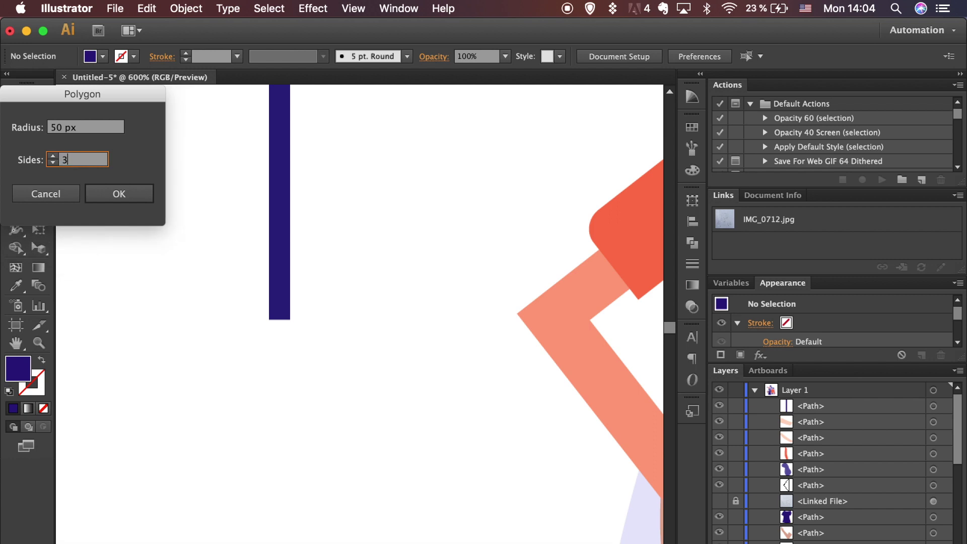
{"action": "key", "text": "Return"}
Turn the triangle point-down, shrink it to the pen body's width and place it at the body's lower end as the tip.
{"action": "left_click_drag", "start_coordinate": [351, 374], "coordinate": [166, 213]}
{"action": "left_click_drag", "start_coordinate": [115, 175], "coordinate": [395, 386]}
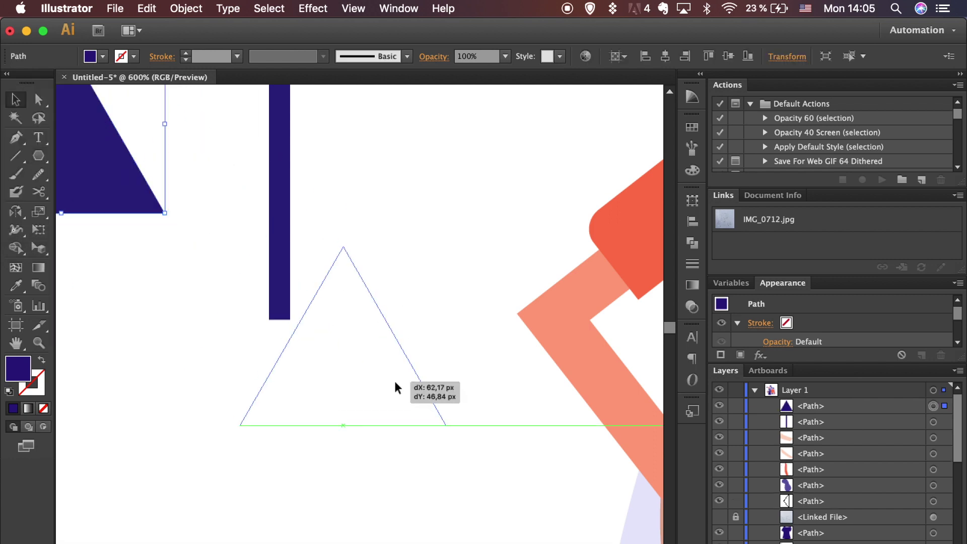
{"action": "left_click_drag", "start_coordinate": [447, 247], "coordinate": [300, 340]}
{"action": "left_click_drag", "start_coordinate": [337, 370], "coordinate": [279, 350]}
Fill the pen body with the dark purple swatch, lighter than the navy tip.
{"action": "left_click", "coordinate": [284, 207]}
{"action": "left_click", "coordinate": [692, 126]}
{"action": "left_click", "coordinate": [546, 145]}
{"action": "left_click", "coordinate": [482, 218]}
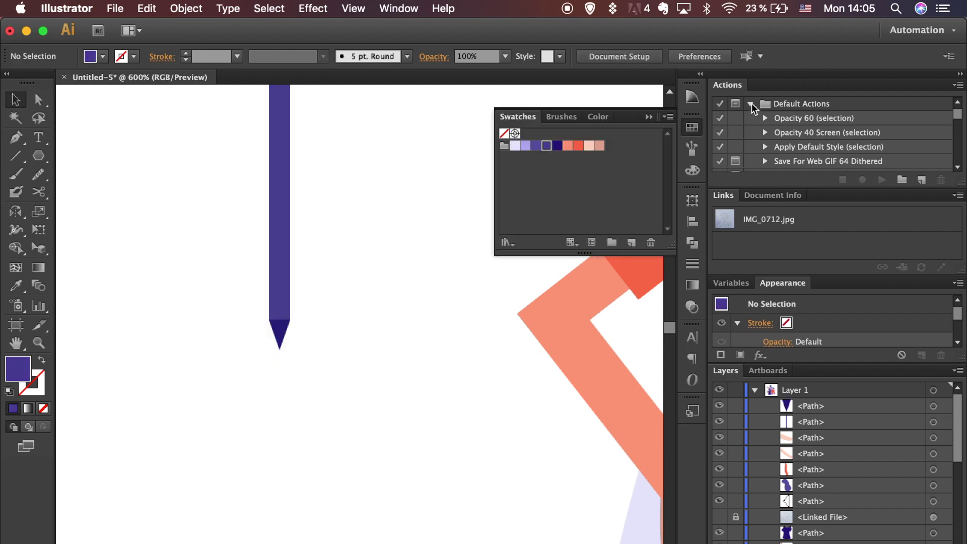
{"action": "left_click", "coordinate": [691, 126]}
Group the pen body with its tip and move the pen into the empty area left of the clipboard.
{"action": "left_click", "coordinate": [279, 332]}
{"action": "left_click", "coordinate": [280, 287], "text": "shift"}
{"action": "key", "text": "super+g"}
{"action": "key", "text": "super+minus"}
{"action": "key", "text": "super+minus"}
{"action": "mouse_move", "coordinate": [319, 254]}
{"action": "left_mouse_down"}
{"action": "mouse_move", "coordinate": [280, 286]}
{"action": "mouse_move", "coordinate": [149, 300]}
{"action": "left_mouse_up"}
Show the linked sketch image and scale the clipboard down to about 157 by 168 px.
{"action": "left_click", "coordinate": [720, 501]}
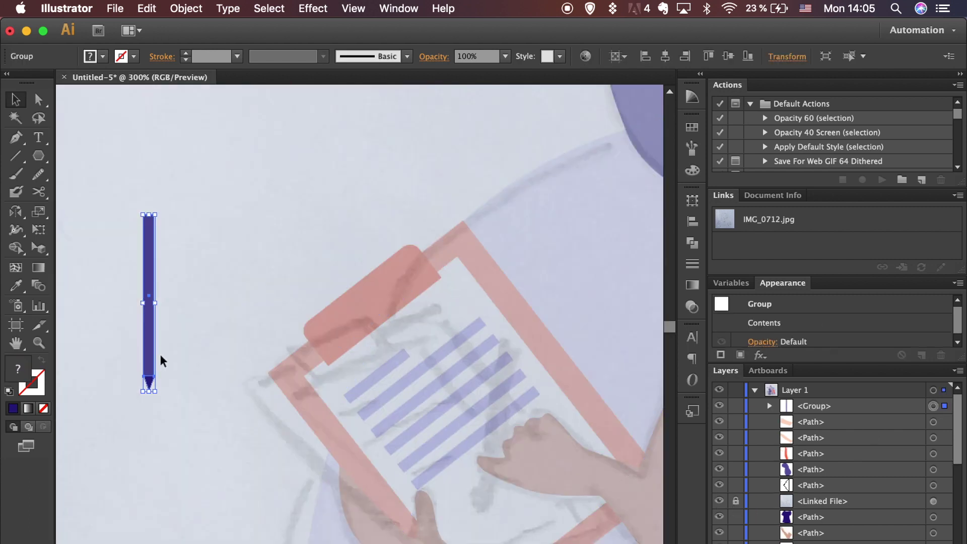
{"action": "left_click", "coordinate": [582, 442]}
{"action": "left_click_drag", "start_coordinate": [578, 352], "coordinate": [512, 376]}
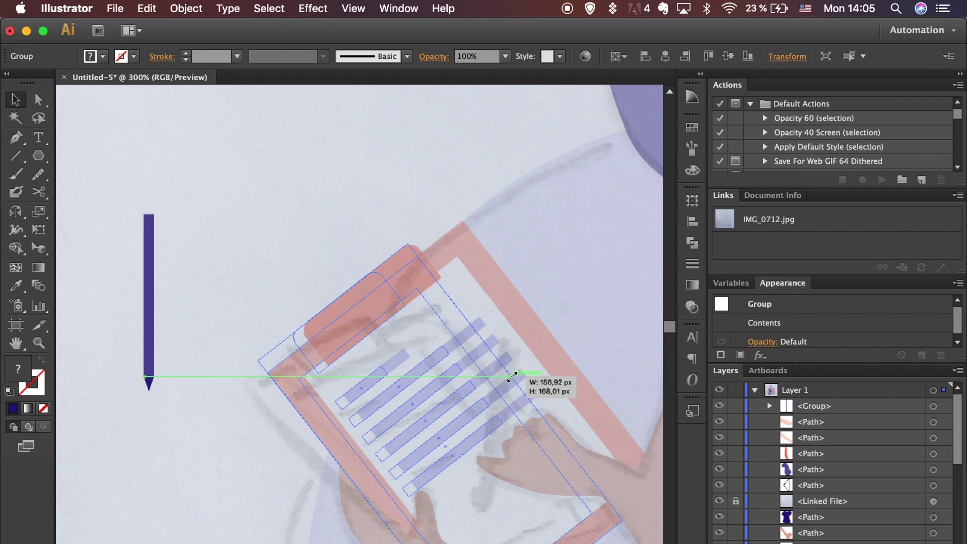
Move the pen over the sketched pen at the writing hand and tilt it clockwise to match the sketch.
{"action": "left_click", "coordinate": [169, 341]}
{"action": "mouse_move", "coordinate": [153, 330]}
{"action": "left_mouse_down"}
{"action": "mouse_move", "coordinate": [413, 397]}
{"action": "mouse_move", "coordinate": [510, 454]}
{"action": "mouse_move", "coordinate": [489, 447]}
{"action": "left_mouse_up"}
{"action": "left_click_drag", "start_coordinate": [493, 327], "coordinate": [509, 331]}
{"action": "left_click_drag", "start_coordinate": [488, 403], "coordinate": [503, 406]}
{"action": "left_click", "coordinate": [259, 496]}
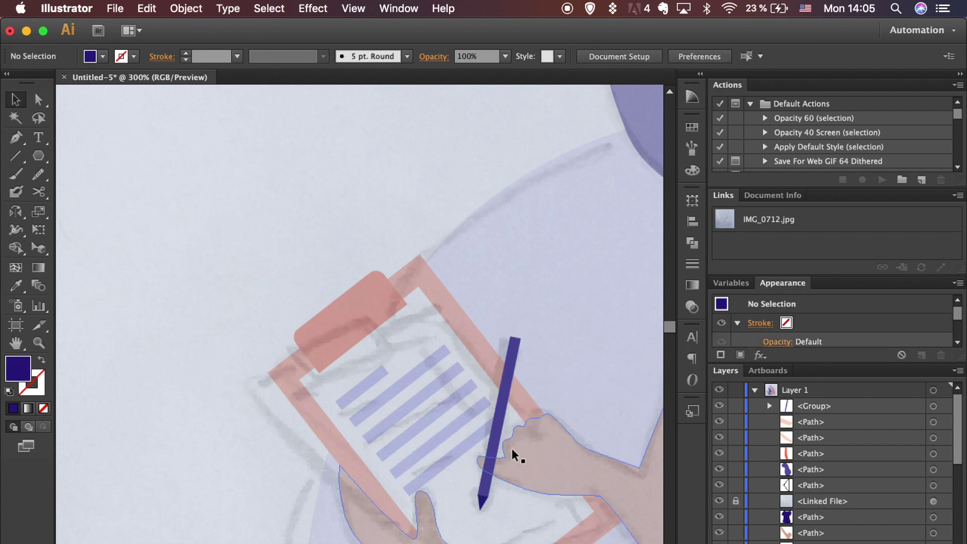
Hide the sketch image, send the pen backward behind the writing hand and nudge it right between thumb and fingers.
{"action": "left_click", "coordinate": [720, 500]}
{"action": "left_click", "coordinate": [510, 380]}
{"action": "key", "text": "super+["}
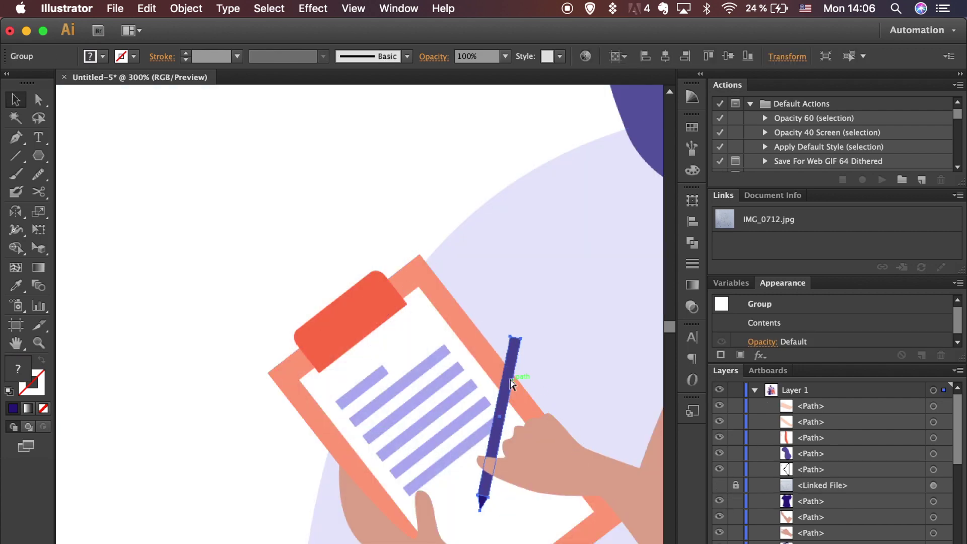
{"action": "key", "text": "shift+Right"}
{"action": "key", "text": "Left"}
{"action": "key", "text": "Left"}
{"action": "key", "text": "Left"}
{"action": "key", "text": "Left"}
{"action": "key", "text": "Left"}
{"action": "key", "text": "Left"}
{"action": "key", "text": "Left"}
{"action": "key", "text": "Left"}
{"action": "key", "text": "Right"}
{"action": "key", "text": "Right"}
{"action": "key", "text": "Right"}
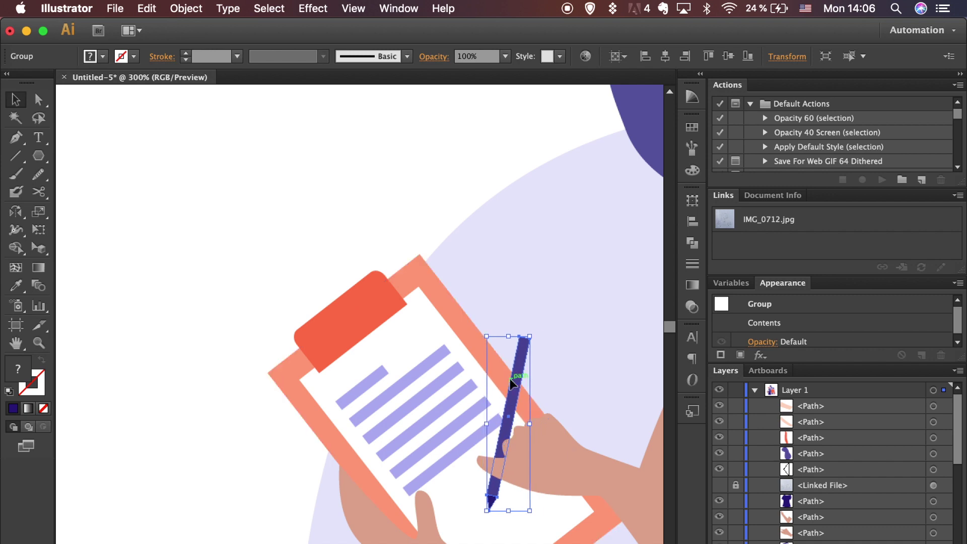
Use the Shape Builder on the pen and writing hand to separate the finger area that overlaps the pen.
{"action": "left_click", "coordinate": [574, 457], "text": "shift"}
{"action": "key", "text": "super+equal"}
{"action": "key", "text": "super+equal"}
{"action": "key", "text": "super+equal"}
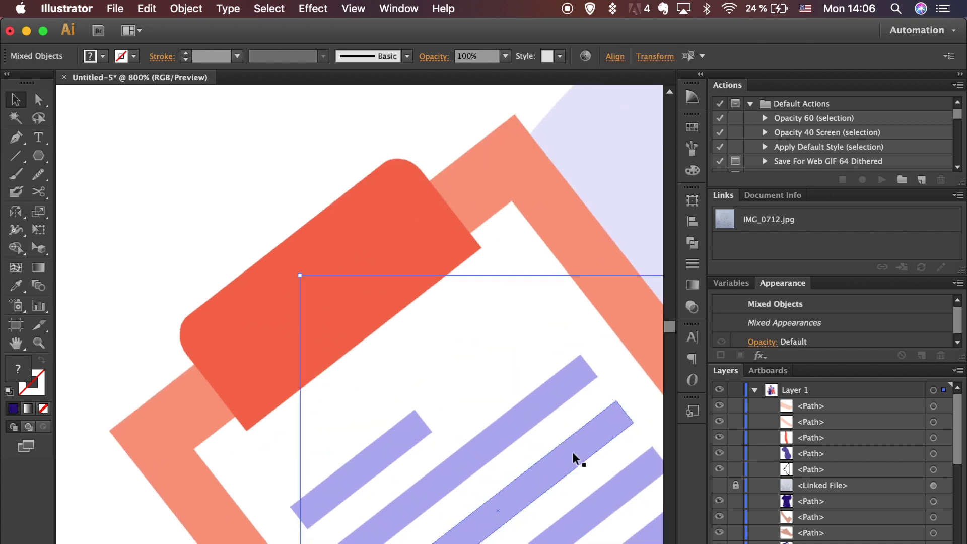
{"action": "left_click", "coordinate": [15, 249]}
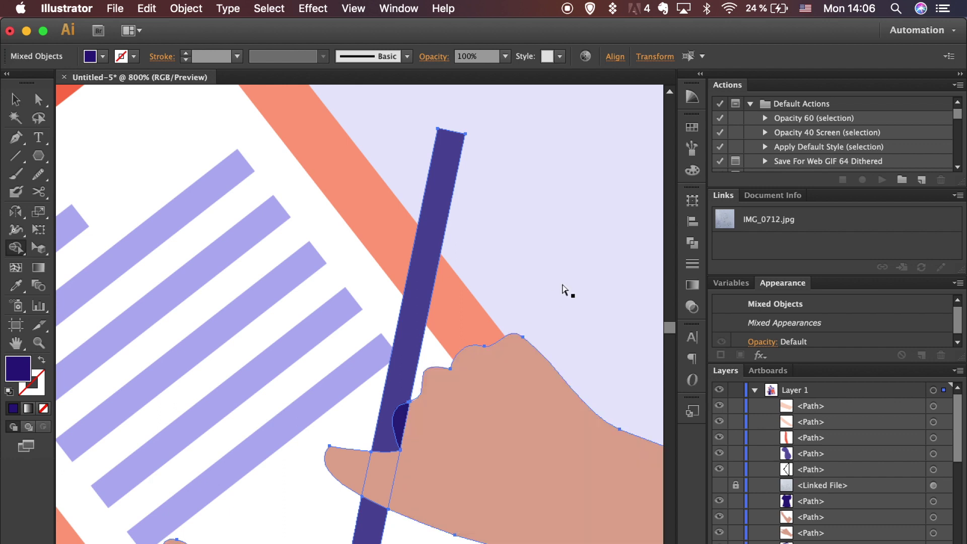
{"action": "key", "text": "a"}
{"action": "left_click", "coordinate": [562, 285]}
Unite the separated overlap piece with the pen body and give the result the dark purple fill.
{"action": "left_click", "coordinate": [405, 424]}
{"action": "left_click", "coordinate": [398, 383], "text": "shift"}
{"action": "left_click", "coordinate": [692, 244]}
{"action": "left_click", "coordinate": [508, 223]}
{"action": "left_click", "coordinate": [479, 346], "text": "shift"}
{"action": "left_click", "coordinate": [692, 132]}
{"action": "left_click", "coordinate": [544, 146]}
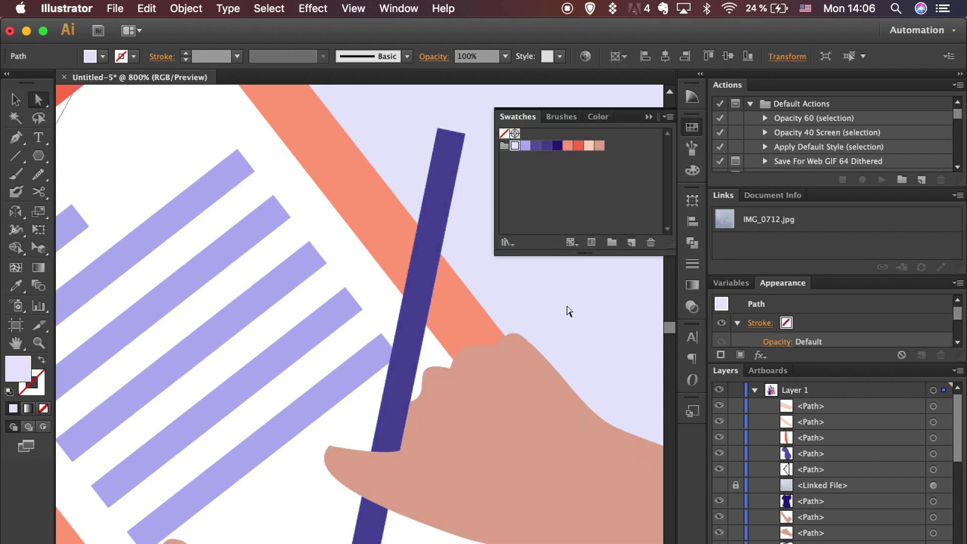
{"action": "left_click", "coordinate": [692, 171]}
{"action": "left_click", "coordinate": [694, 171]}
Draw a small curly scribble on the paper at the pen's tip with the Pen tool.
{"action": "key", "text": "super+minus"}
{"action": "key", "text": "super+minus"}
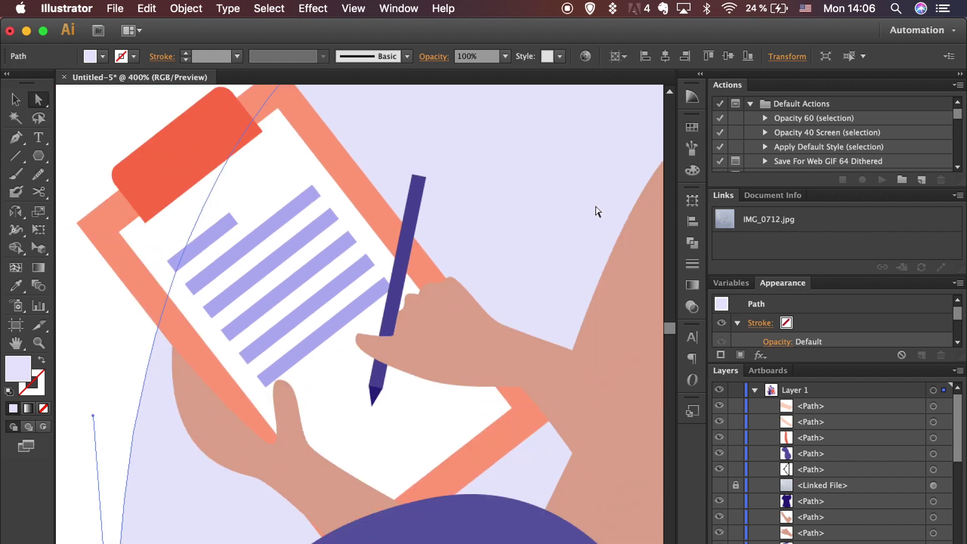
{"action": "key", "text": "p"}
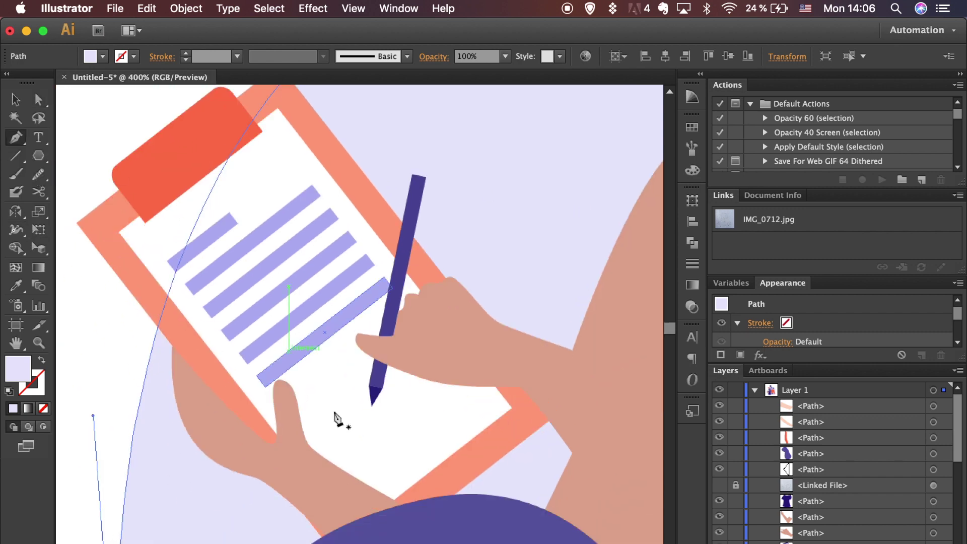
{"action": "left_click", "coordinate": [356, 422]}
{"action": "mouse_move", "coordinate": [372, 418]}
{"action": "left_mouse_down"}
{"action": "mouse_move", "coordinate": [383, 399]}
{"action": "mouse_move", "coordinate": [373, 408]}
{"action": "left_mouse_up"}
{"action": "left_click", "coordinate": [393, 400]}
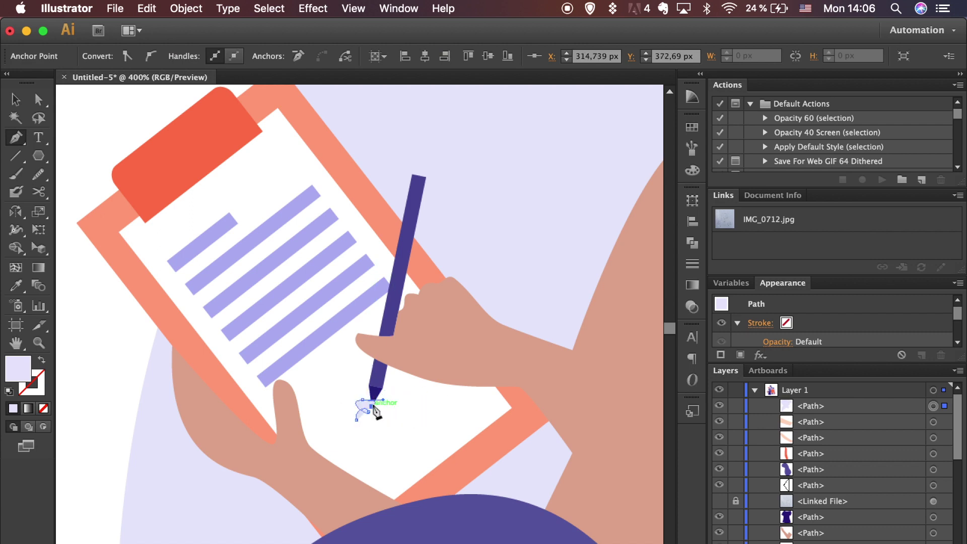
Give the scribble no fill and the dark indigo stroke colour #2c2382.
{"action": "left_click", "coordinate": [42, 359]}
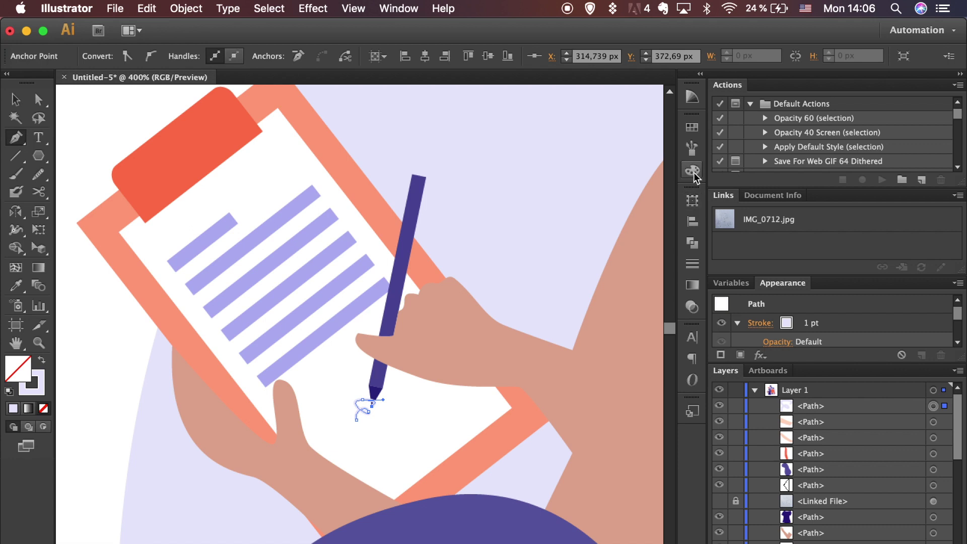
{"action": "left_click", "coordinate": [690, 131]}
{"action": "left_click", "coordinate": [556, 146]}
{"action": "left_click", "coordinate": [42, 360]}
{"action": "left_click", "coordinate": [44, 409]}
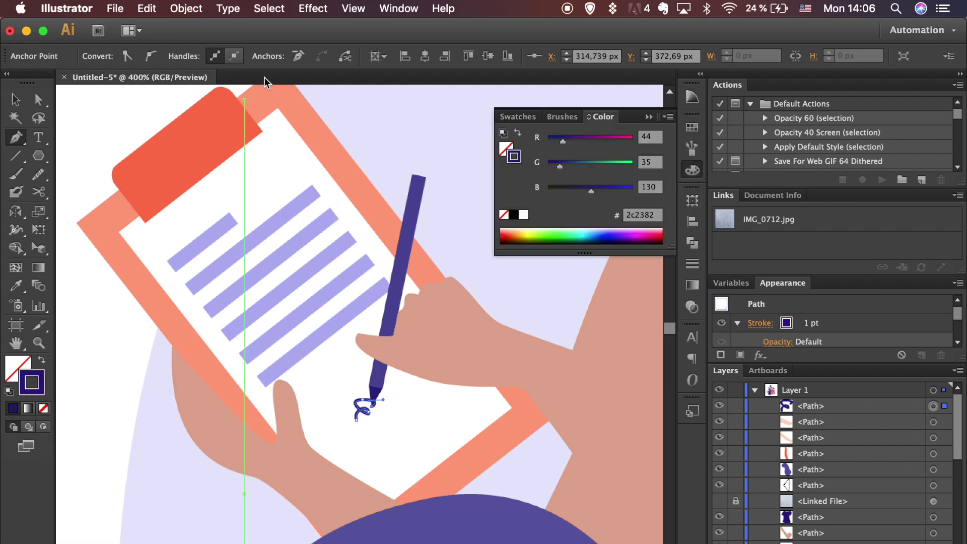
Set the scribble's stroke weight to 0,5 pt and deselect it.
{"action": "key", "text": "v"}
{"action": "left_click", "coordinate": [184, 56]}
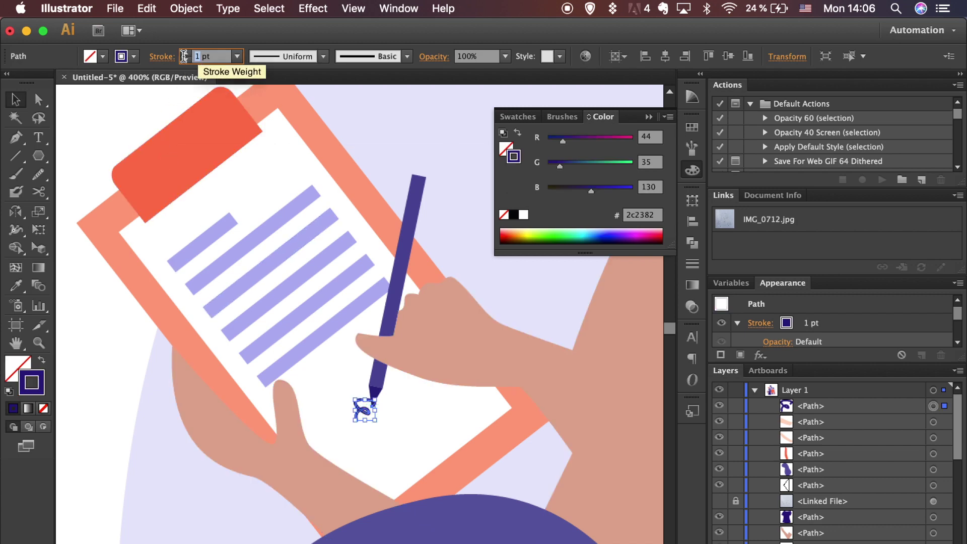
{"action": "left_click", "coordinate": [87, 379]}
{"action": "key", "text": "super+minus"}
{"action": "key", "text": "super+minus"}
{"action": "key", "text": "super+minus"}
{"action": "key", "text": "super+minus"}
{"action": "key", "text": "super+minus"}
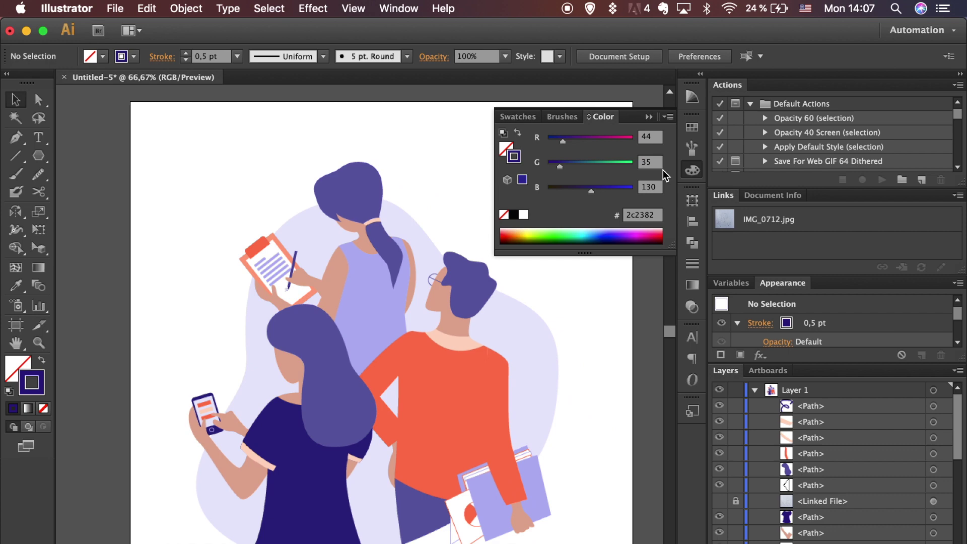
{"action": "left_click", "coordinate": [692, 169]}
{"action": "scroll", "coordinate": [629, 365], "scroll_direction": "right", "scroll_amount": 3}
{"action": "scroll", "coordinate": [628, 365], "scroll_direction": "down", "scroll_amount": 2}
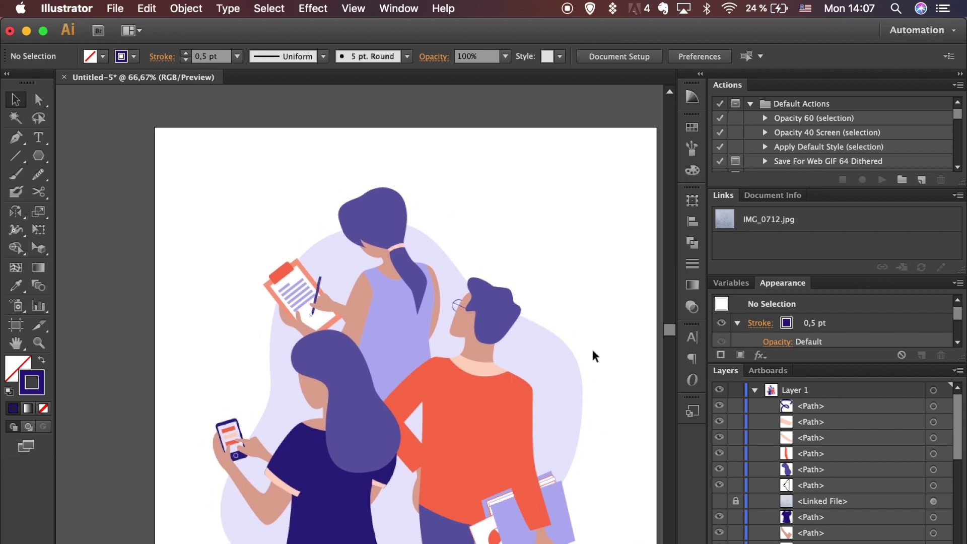
Examine the clipboard, pen and writing hand at close range for shapes that still need correction.
{"action": "key", "text": "super+plus"}
{"action": "key", "text": "super+plus"}
{"action": "key", "text": "super+plus"}
{"action": "left_click", "coordinate": [174, 135]}
{"action": "left_click_drag", "start_coordinate": [172, 92], "coordinate": [176, 94]}
{"action": "left_click", "coordinate": [270, 160]}
{"action": "key", "text": "super+minus"}
{"action": "key", "text": "super+minus"}
{"action": "key", "text": "super+plus"}
{"action": "key", "text": "super+plus"}
{"action": "key", "text": "super+plus"}
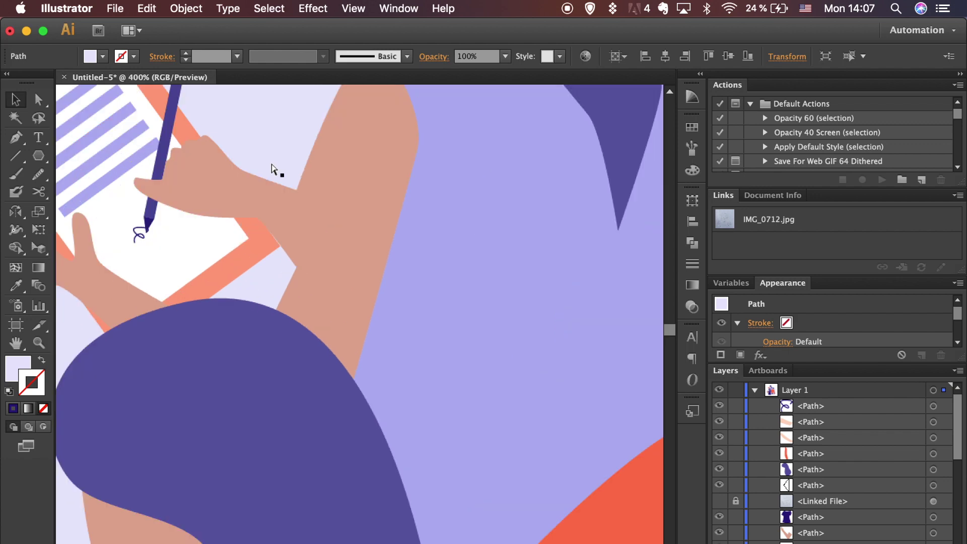
Directly select the skin-toned hand shape at the clipboard and slightly shift one of its outline points.
{"action": "scroll", "coordinate": [272, 166], "scroll_direction": "left", "scroll_amount": 5}
{"action": "scroll", "coordinate": [272, 167], "scroll_direction": "up", "scroll_amount": 3}
{"action": "key", "text": "super+plus"}
{"action": "key", "text": "super+plus"}
{"action": "key", "text": "super+plus"}
{"action": "key", "text": "super+plus"}
{"action": "scroll", "coordinate": [244, 282], "scroll_direction": "left", "scroll_amount": 7}
{"action": "key", "text": "a"}
{"action": "left_click", "coordinate": [260, 478]}
{"action": "left_click_drag", "start_coordinate": [251, 405], "coordinate": [254, 399]}
{"action": "left_click", "coordinate": [140, 381]}
{"action": "key", "text": "super+minus"}
{"action": "key", "text": "super+minus"}
{"action": "key", "text": "super+minus"}
{"action": "key", "text": "super+minus"}
{"action": "key", "text": "super+minus"}
{"action": "key", "text": "super+minus"}
{"action": "key", "text": "super+minus"}
{"action": "key", "text": "super+minus"}
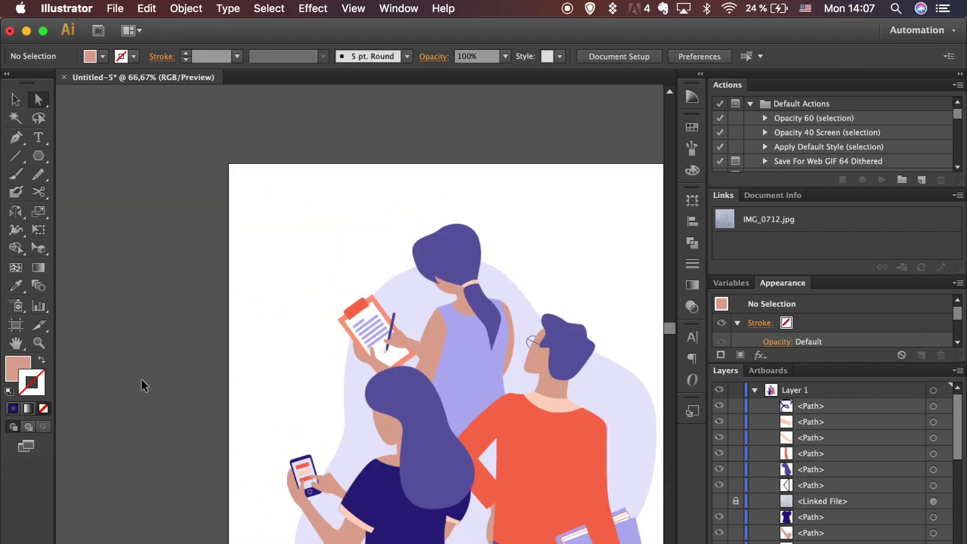
Select all shapes of the illustration and group them.
{"action": "key", "text": "super+minus"}
{"action": "scroll", "coordinate": [143, 384], "scroll_direction": "down", "scroll_amount": 4}
{"action": "key", "text": "super+minus"}
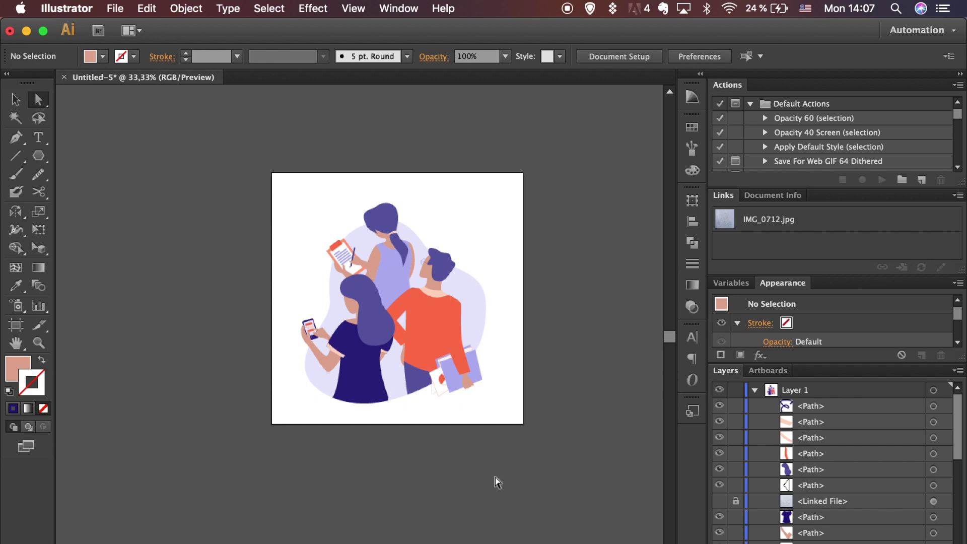
{"action": "key", "text": "v"}
{"action": "left_click_drag", "start_coordinate": [274, 242], "coordinate": [567, 429]}
{"action": "key", "text": "super+g"}
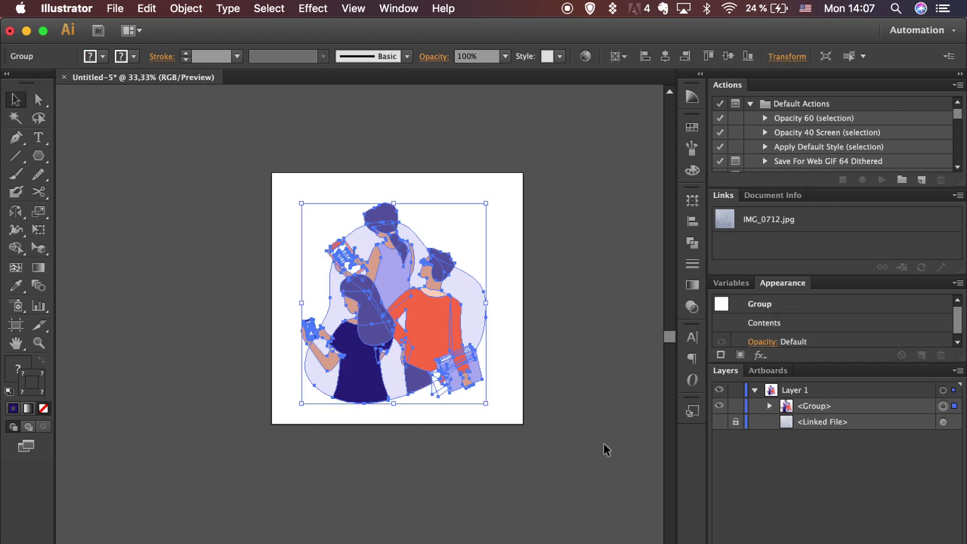
Centre the grouped illustration horizontally and vertically on the artboard and deselect it.
{"action": "left_click", "coordinate": [277, 150]}
{"action": "left_click", "coordinate": [423, 295]}
{"action": "left_click", "coordinate": [666, 56]}
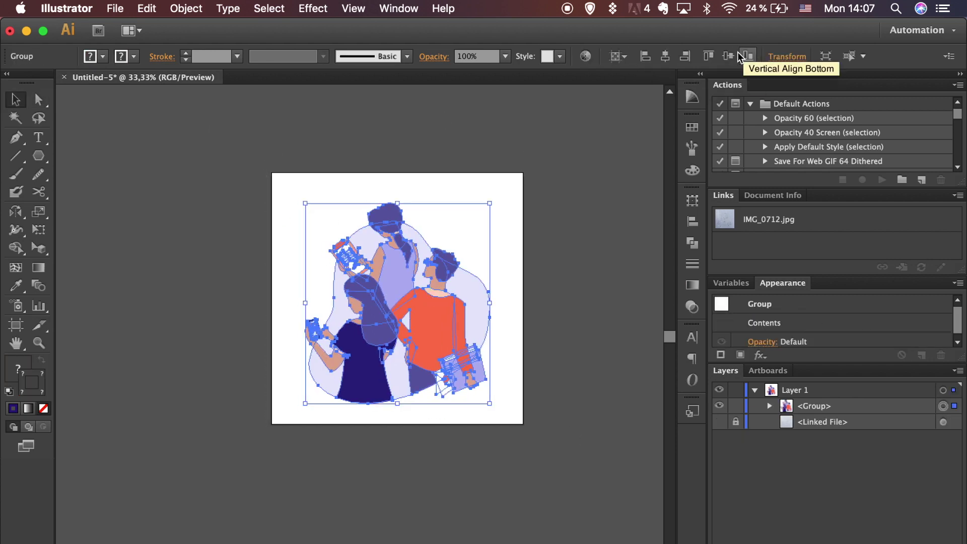
{"action": "left_click", "coordinate": [724, 56]}
{"action": "left_click", "coordinate": [588, 242]}
Export the illustration to the Desktop as artwork.png at Medium (150 ppi), Type Optimized anti-aliasing and a white background.
{"action": "left_click", "coordinate": [116, 9]}
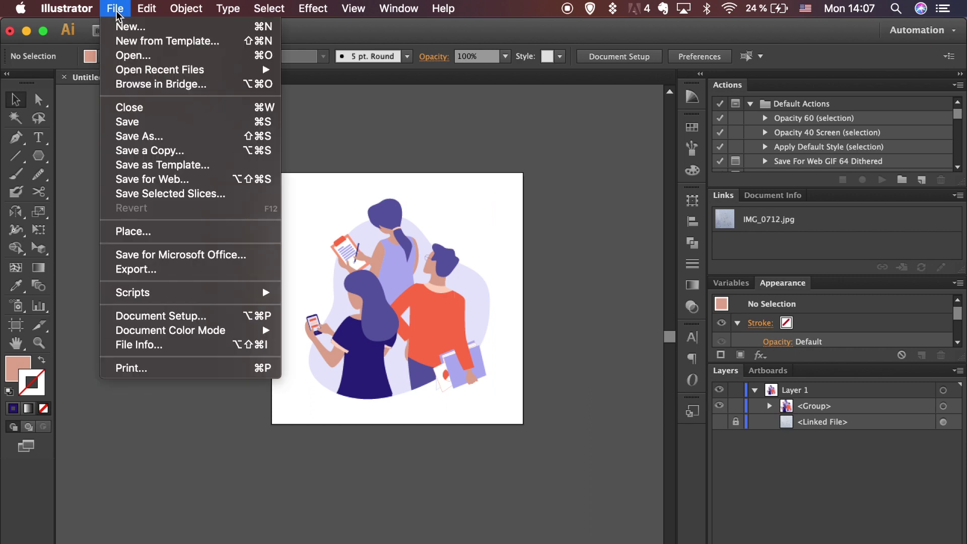
{"action": "left_click", "coordinate": [163, 271]}
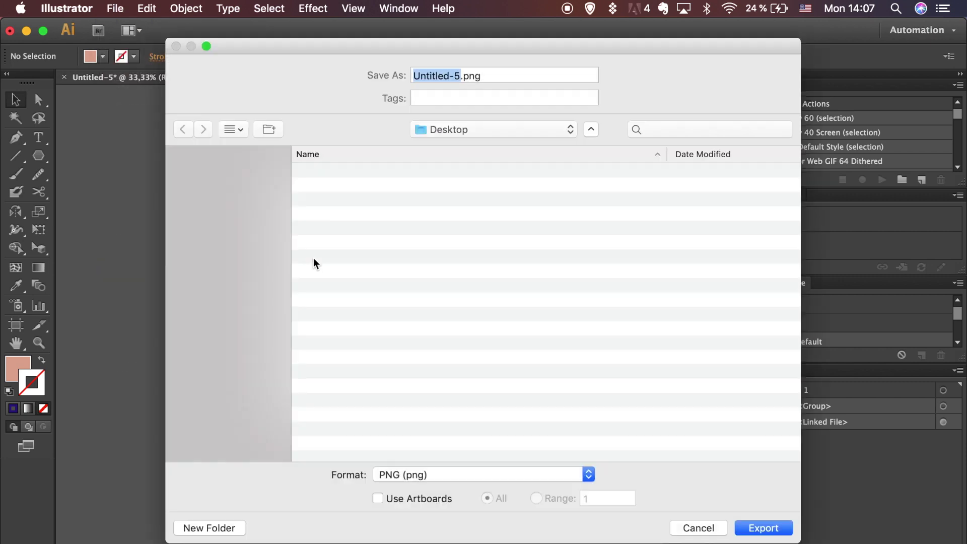
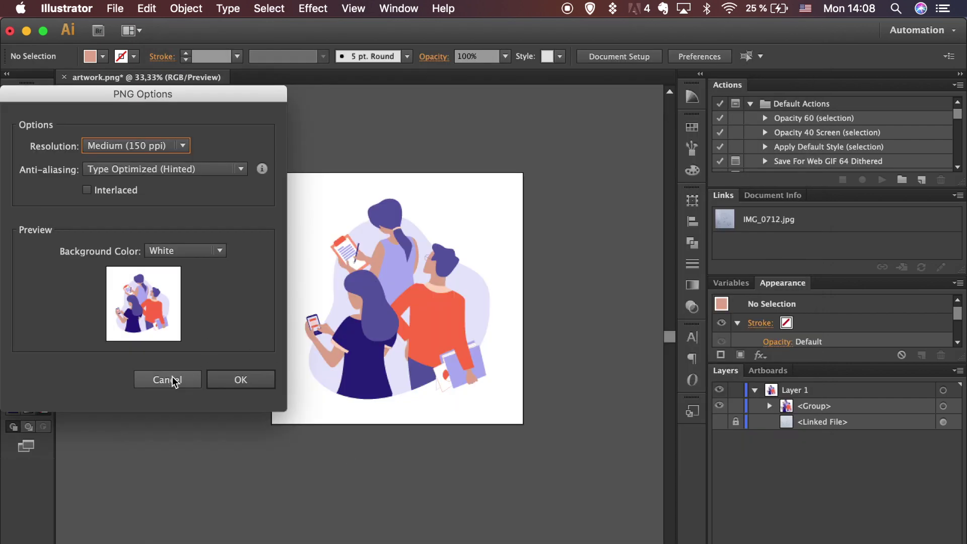
{"action": "left_click", "coordinate": [234, 379]}
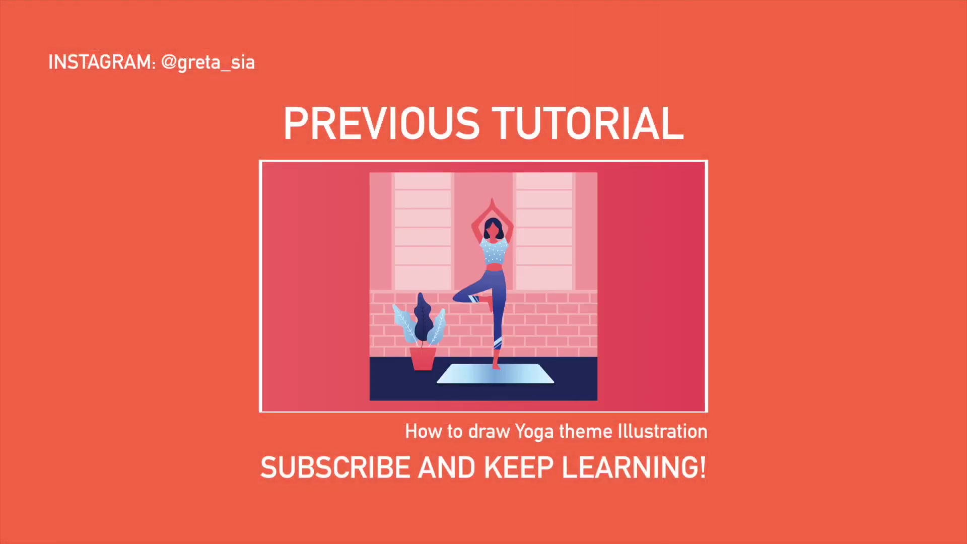